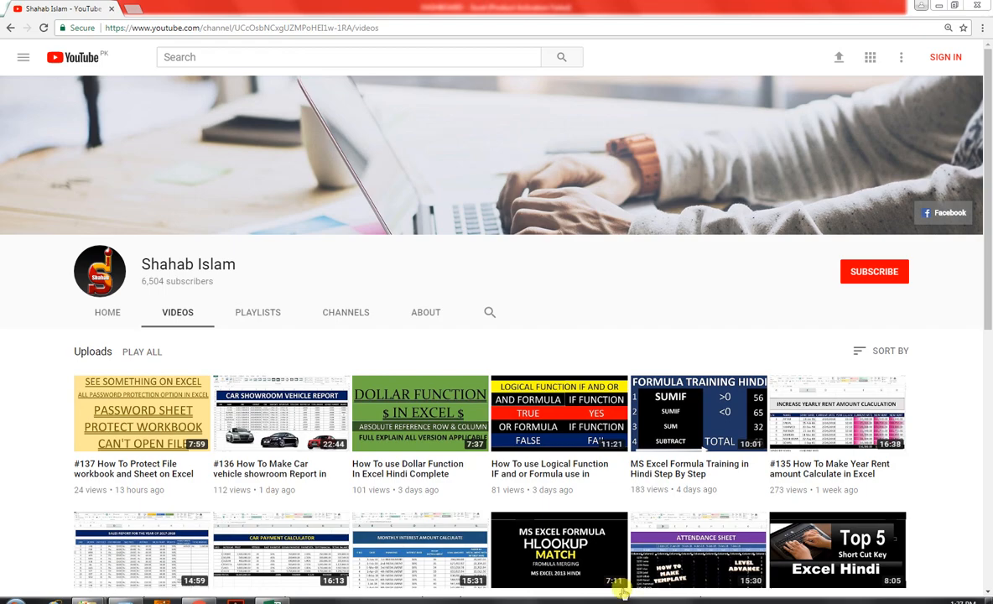
Switch to the DASHBOARD workbook in Excel and inspect the formula in the first SALES YEAR cell, H2
{"action": "left_click", "coordinate": [274, 599]}
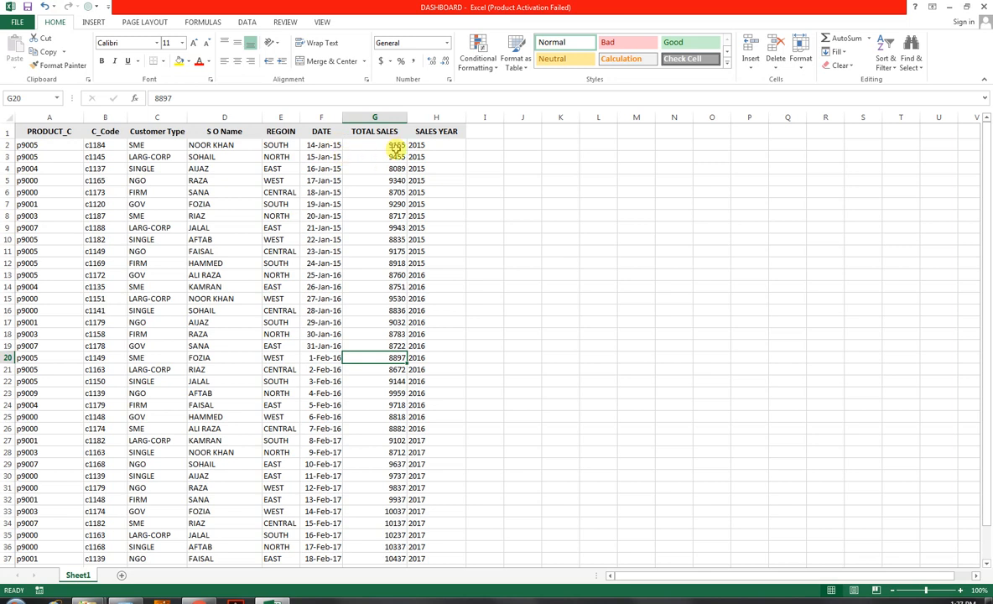
{"action": "left_click", "coordinate": [434, 143]}
{"action": "double_click", "coordinate": [435, 145]}
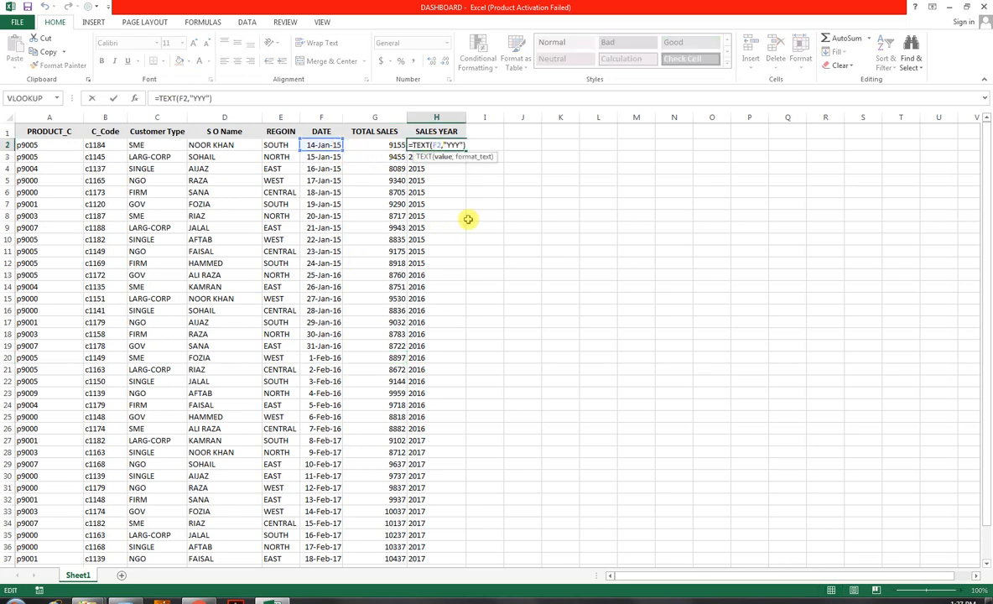
{"action": "key", "text": "Escape"}
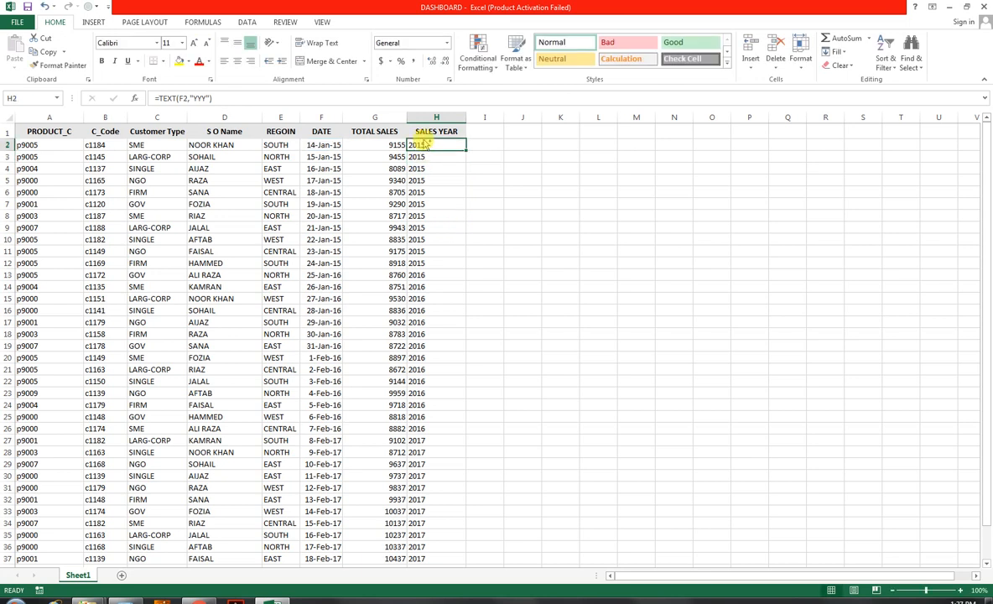
Replace the SALES YEAR formulas in H2:H40 with their values by copying and pasting values in place
{"action": "key", "text": "ctrl+shift+Down"}
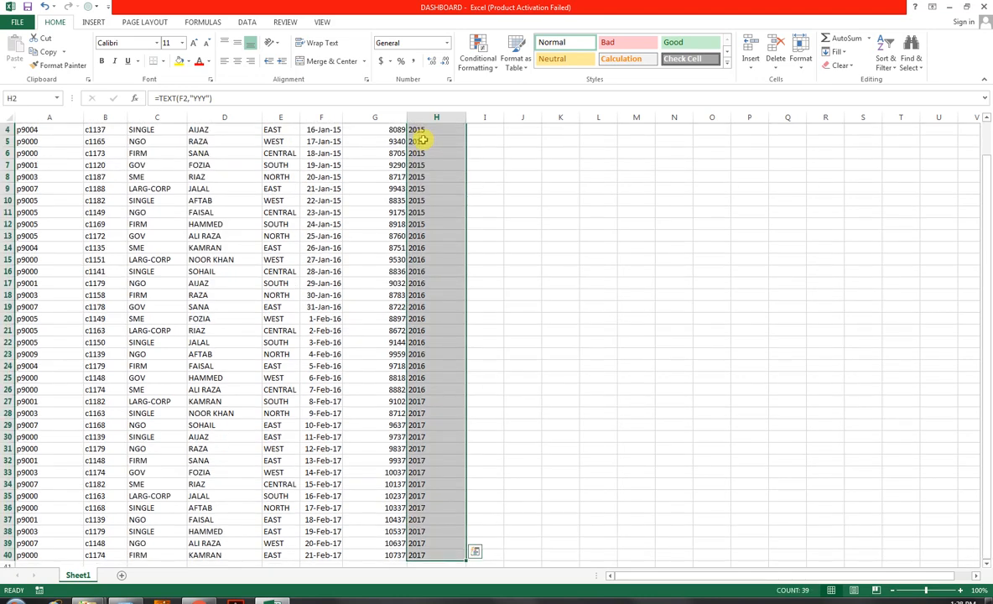
{"action": "left_click", "coordinate": [48, 52]}
{"action": "left_click", "coordinate": [24, 63]}
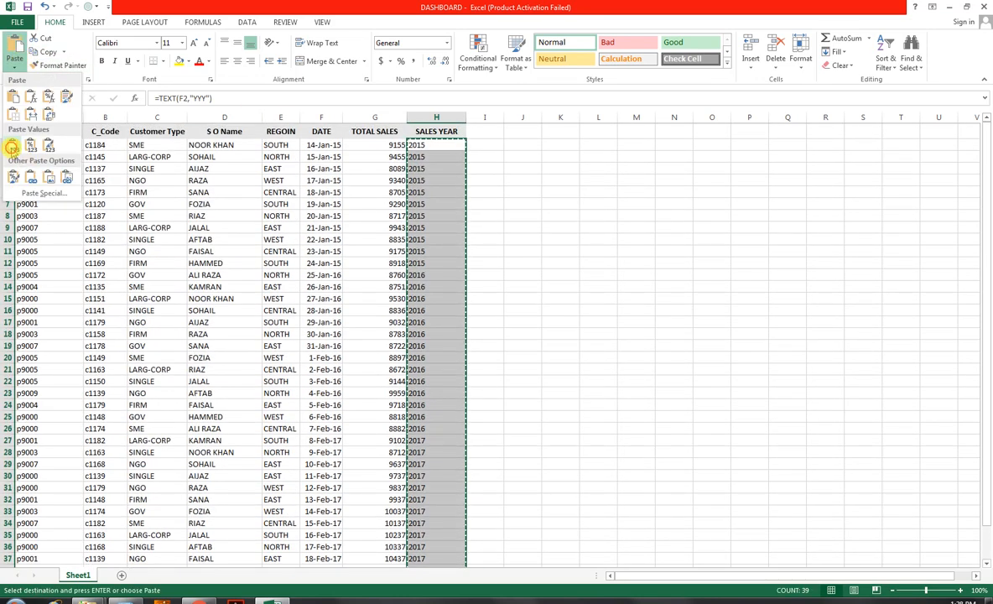
{"action": "left_click", "coordinate": [12, 138]}
{"action": "left_click", "coordinate": [553, 238]}
{"action": "left_click", "coordinate": [429, 146]}
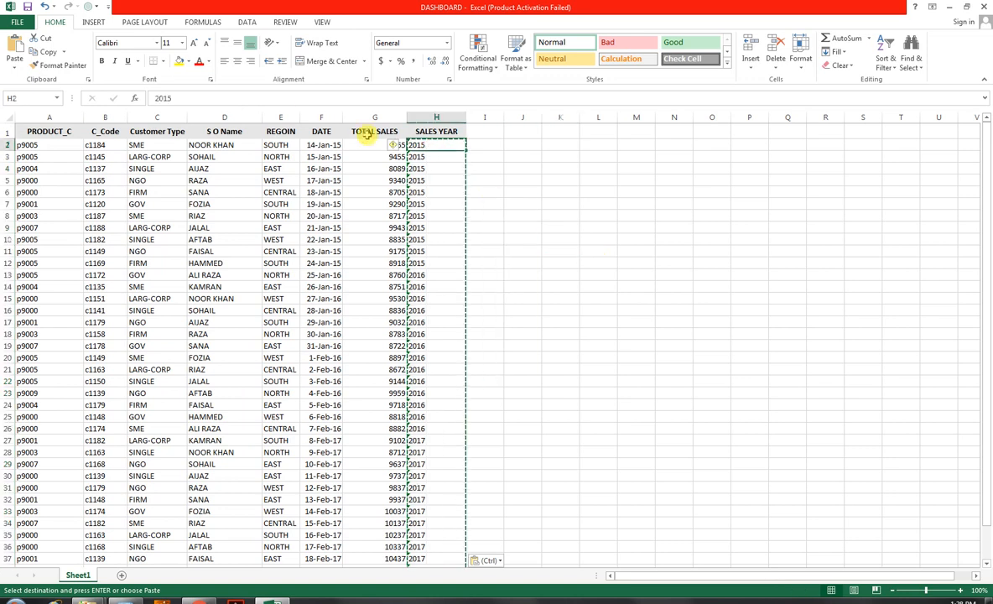
{"action": "left_click", "coordinate": [557, 169]}
{"action": "type", "text": "S"}
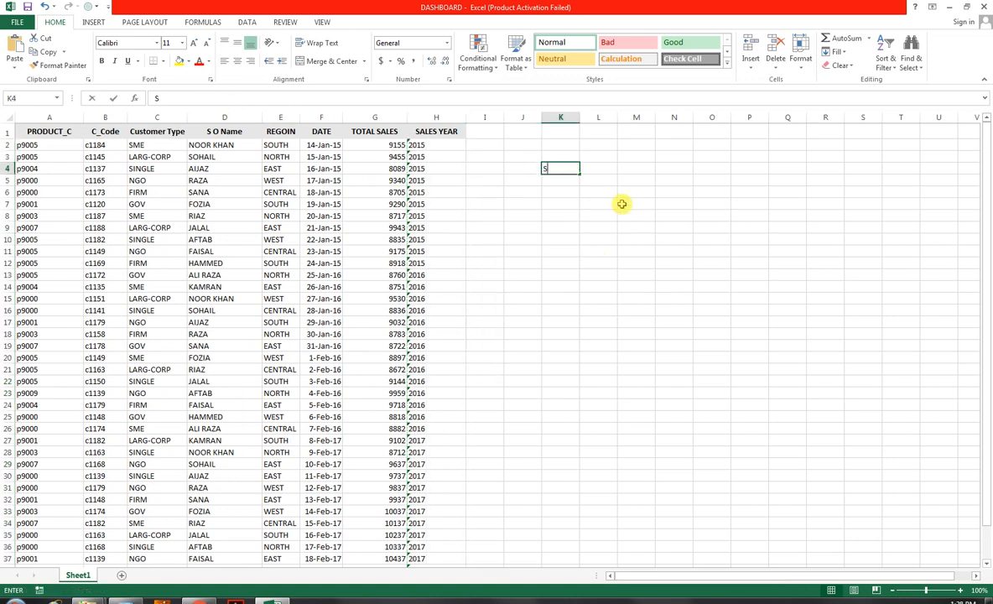
{"action": "left_click", "coordinate": [635, 216]}
{"action": "left_click", "coordinate": [571, 171]}
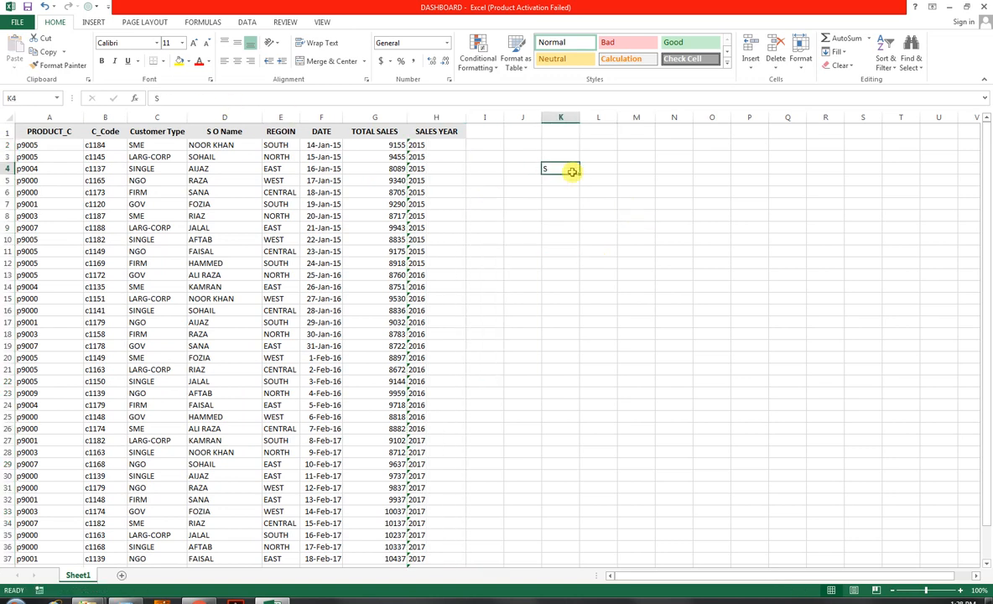
{"action": "key", "text": "Delete"}
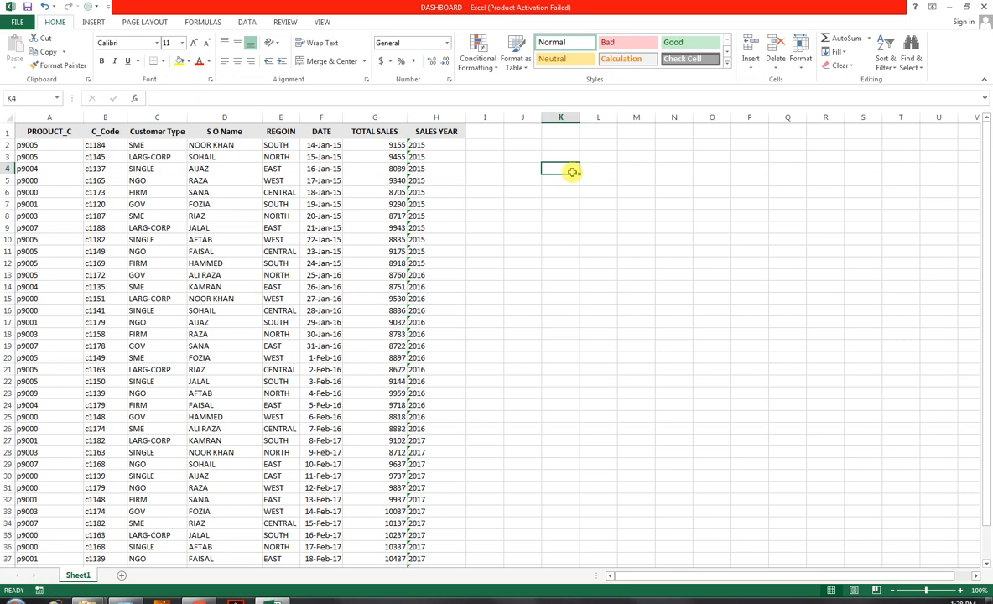
{"action": "left_click", "coordinate": [435, 148]}
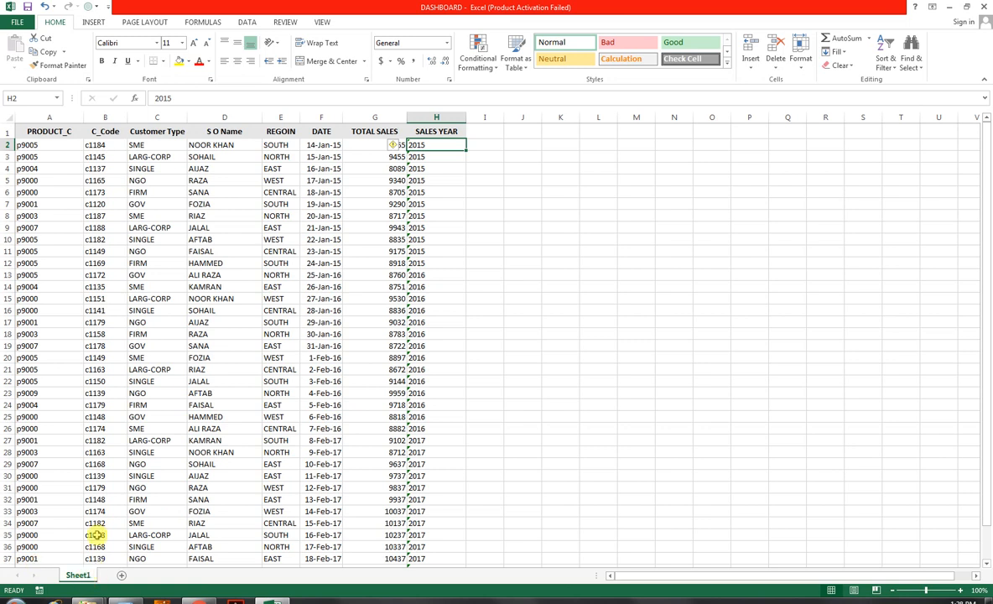
{"action": "left_click", "coordinate": [156, 159]}
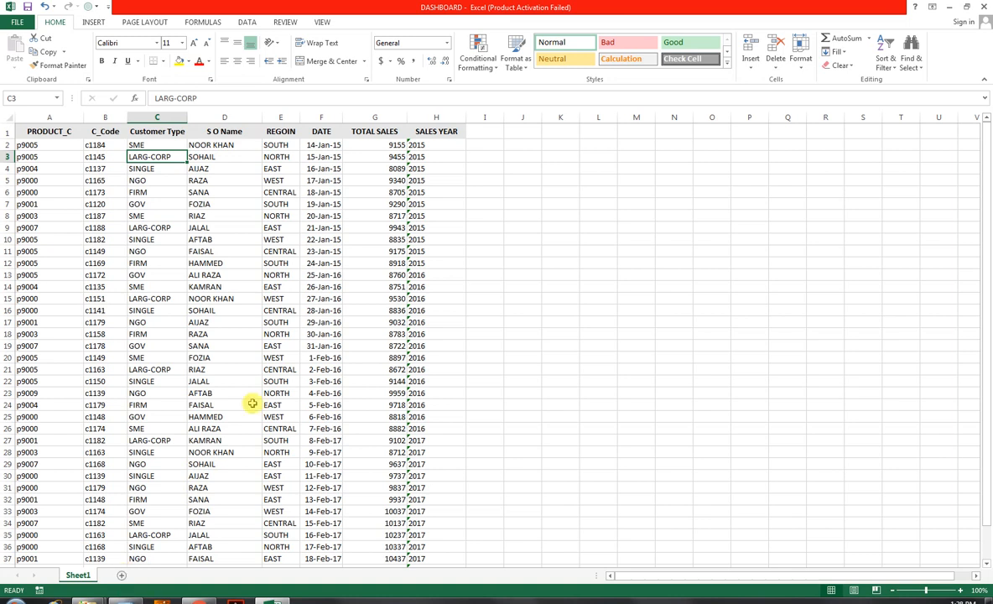
Create a PivotTable on a new worksheet from the sales data in Sheet1!$A$1:$H$40
{"action": "left_click", "coordinate": [69, 147]}
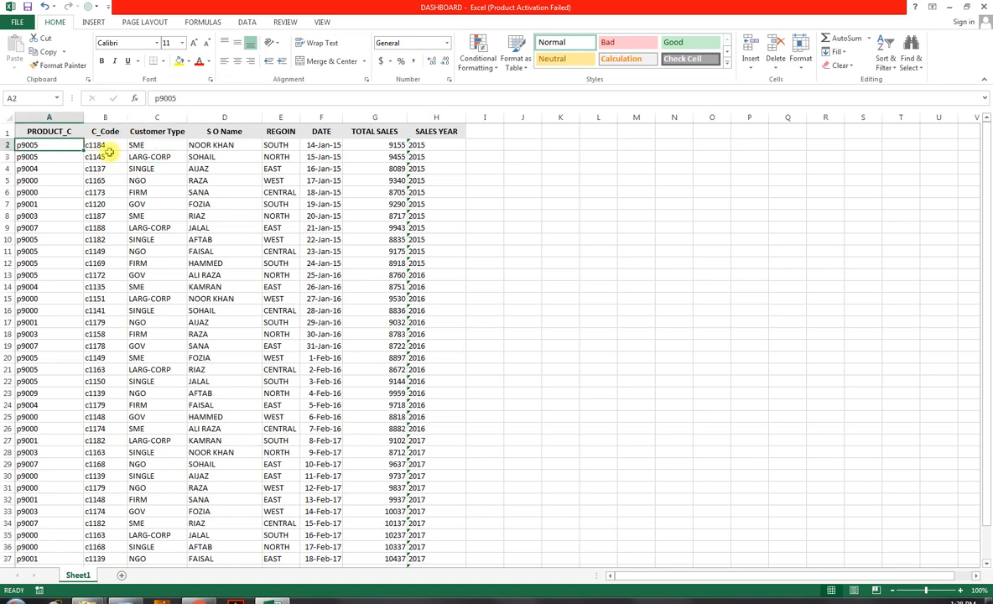
{"action": "left_click", "coordinate": [93, 22]}
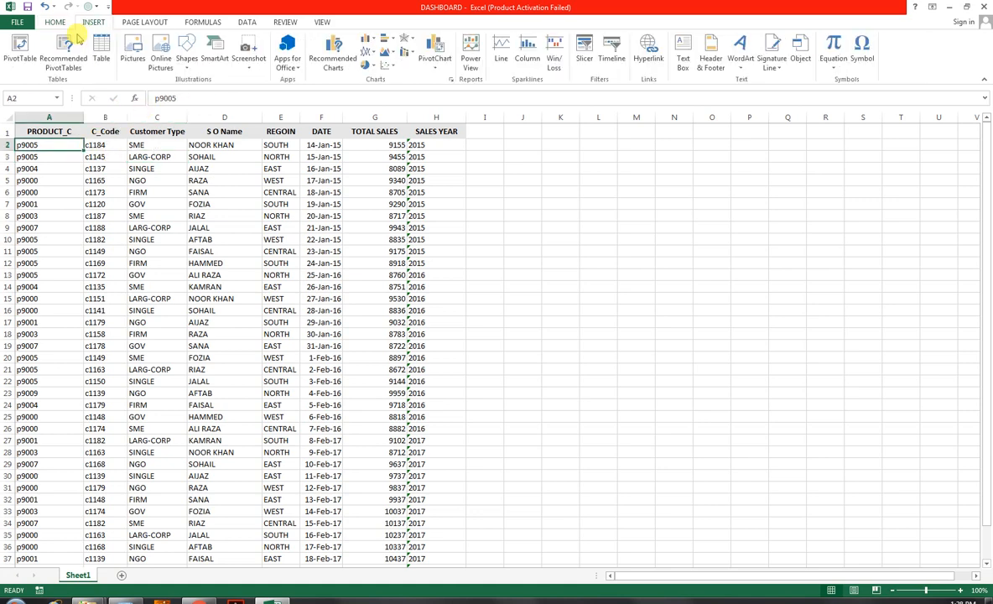
{"action": "left_click", "coordinate": [19, 52]}
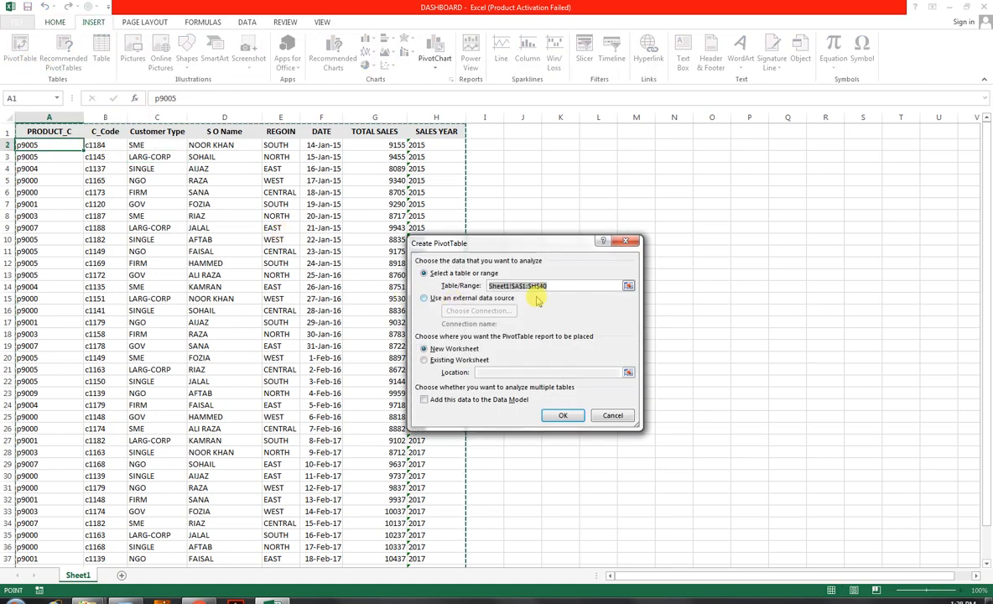
{"action": "left_click_drag", "start_coordinate": [979, 282], "coordinate": [989, 404]}
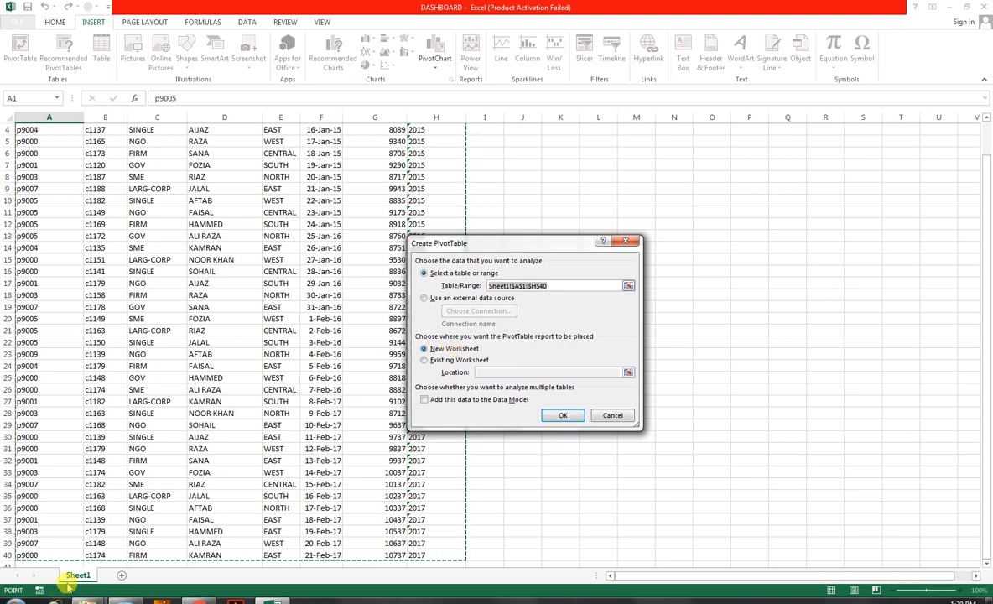
{"action": "left_click", "coordinate": [564, 417]}
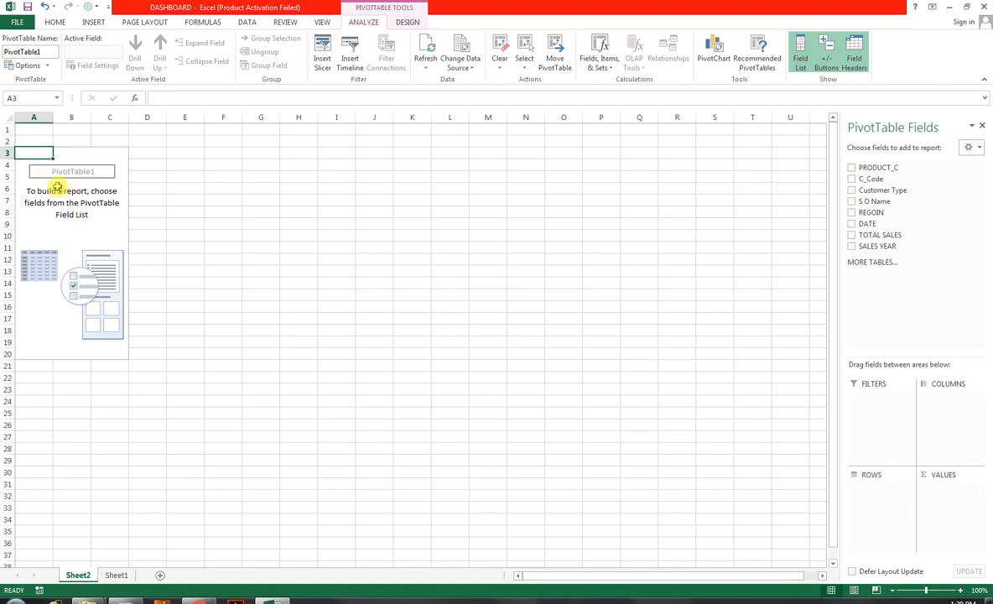
{"action": "left_click", "coordinate": [78, 574]}
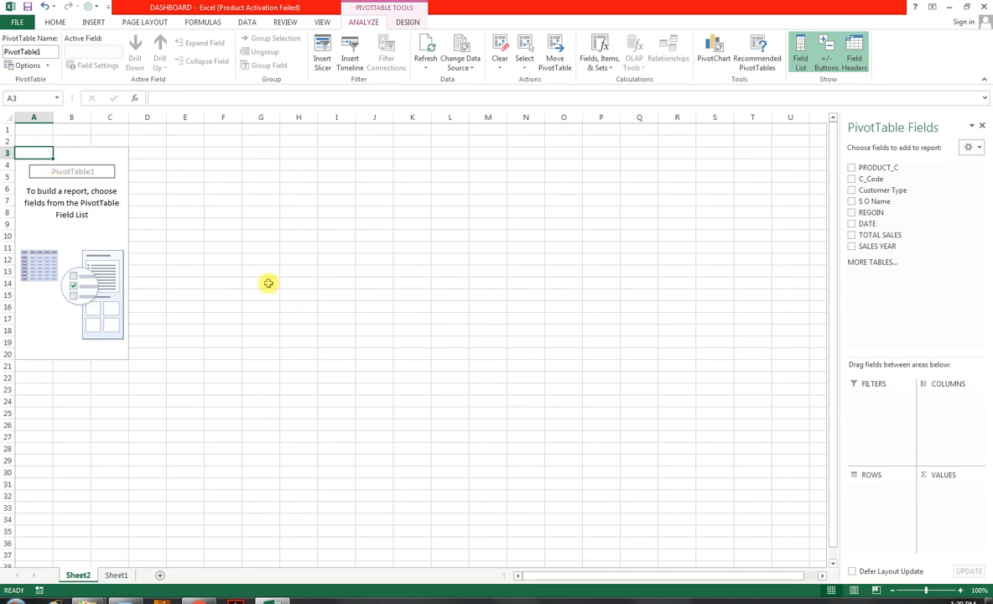
{"action": "left_click", "coordinate": [122, 575]}
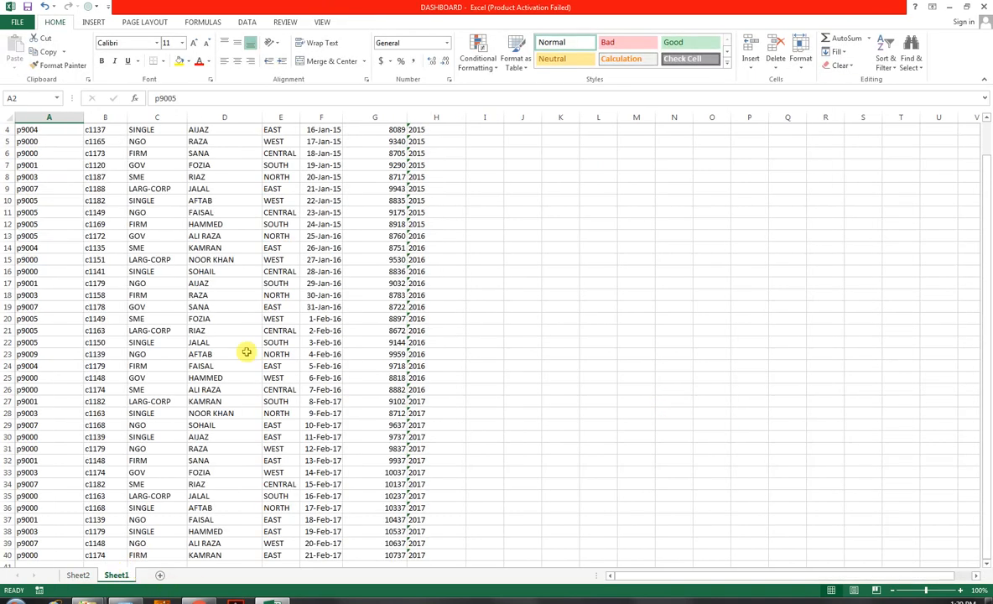
{"action": "scroll", "coordinate": [228, 331], "scroll_direction": "up", "scroll_amount": 1}
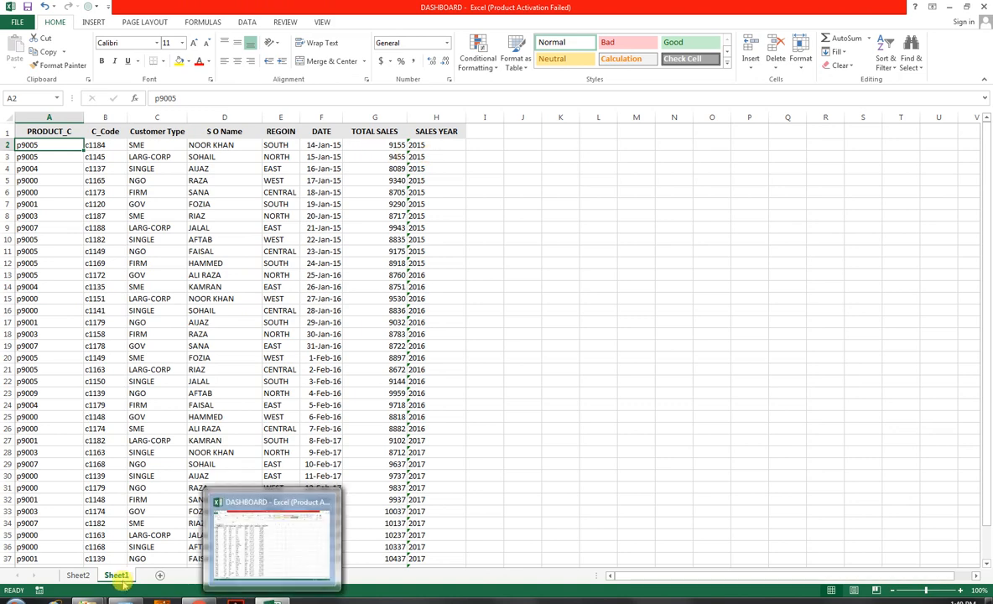
{"action": "left_click", "coordinate": [78, 574]}
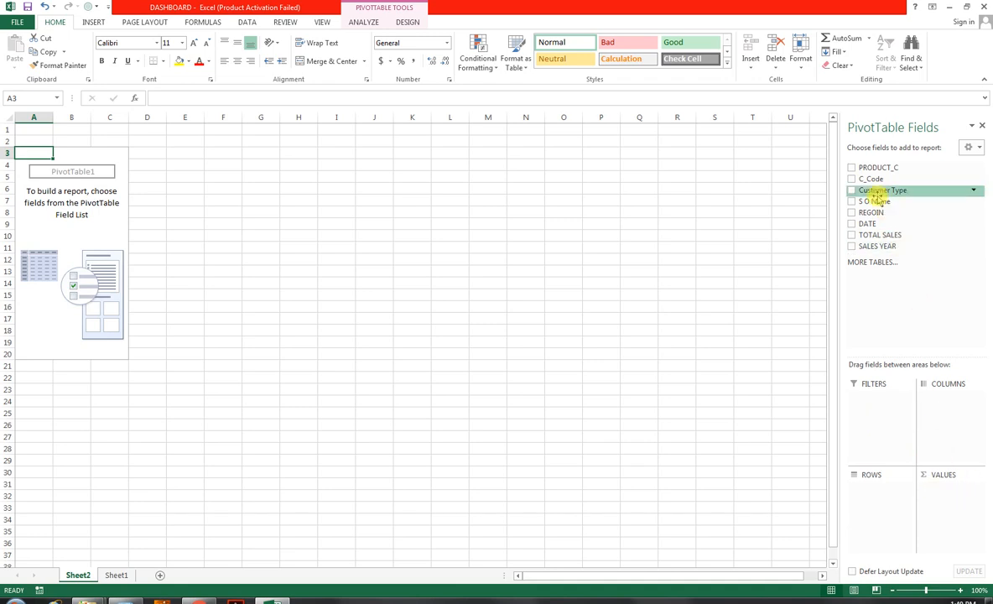
Build the PivotTable on Sheet2 with Customer Type as rows and the sum of TOTAL SALES as values
{"action": "left_click_drag", "start_coordinate": [877, 192], "coordinate": [872, 495]}
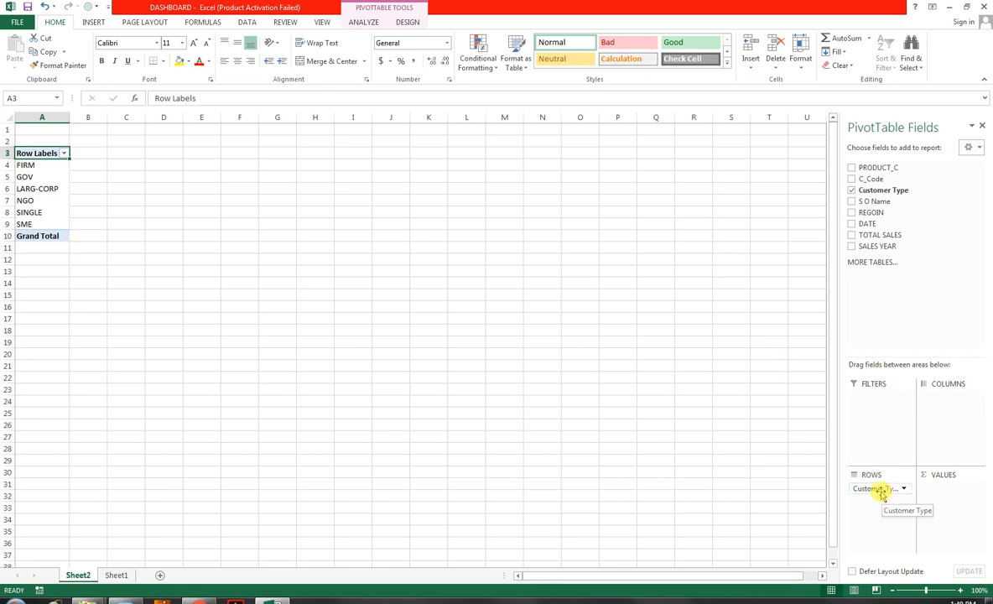
{"action": "left_click_drag", "start_coordinate": [881, 495], "coordinate": [956, 428]}
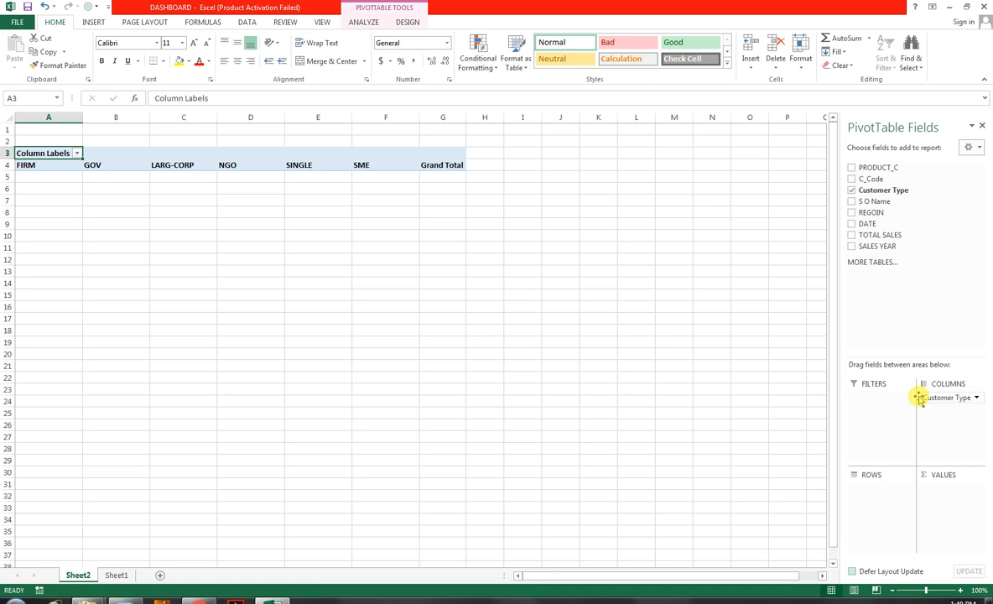
{"action": "left_click_drag", "start_coordinate": [959, 399], "coordinate": [895, 486]}
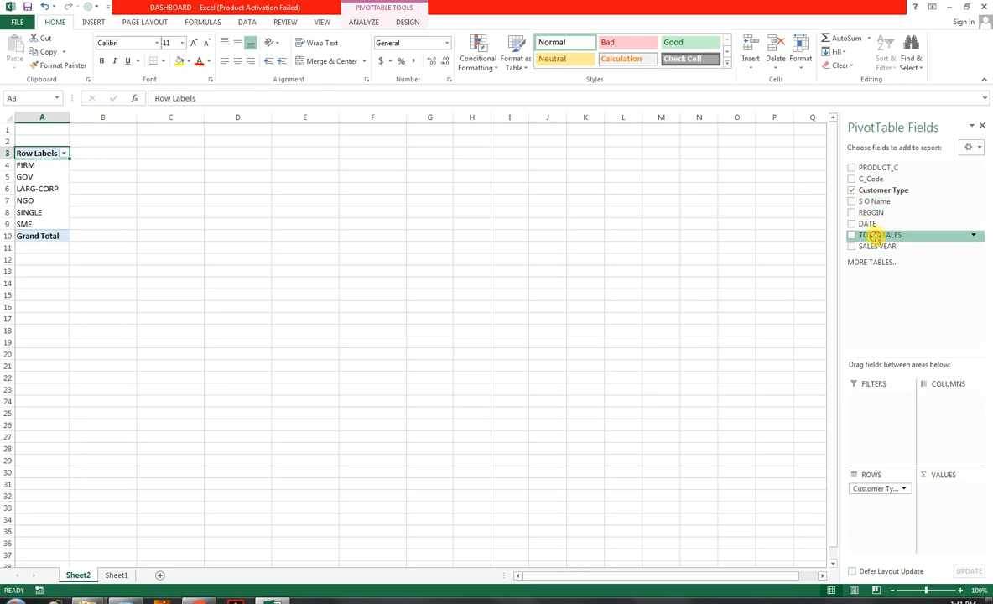
{"action": "left_click_drag", "start_coordinate": [874, 235], "coordinate": [942, 510]}
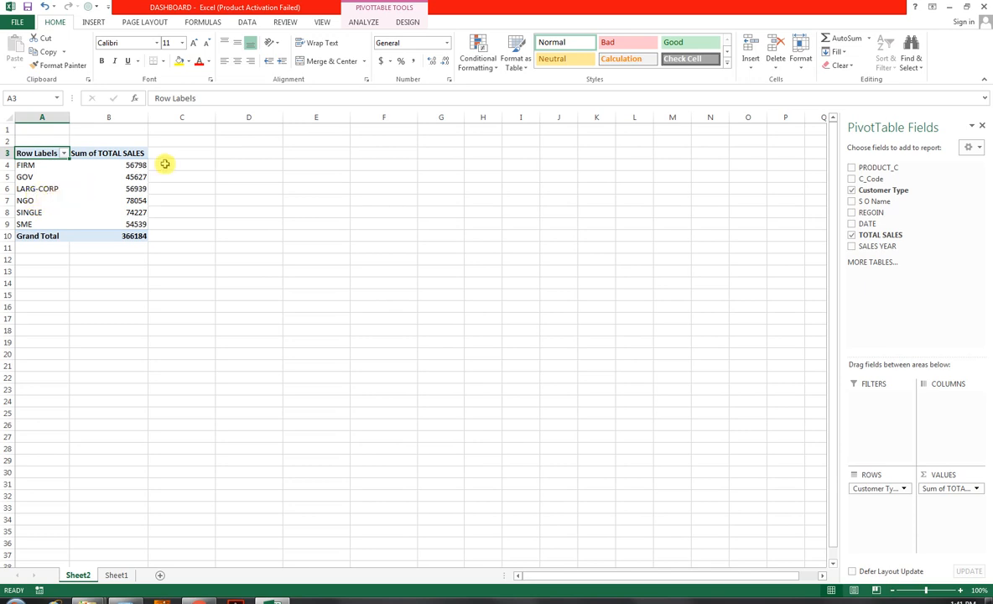
Select the customer type rows and their sales sums in A4:B9 and start inserting a PivotChart
{"action": "mouse_move", "coordinate": [134, 166]}
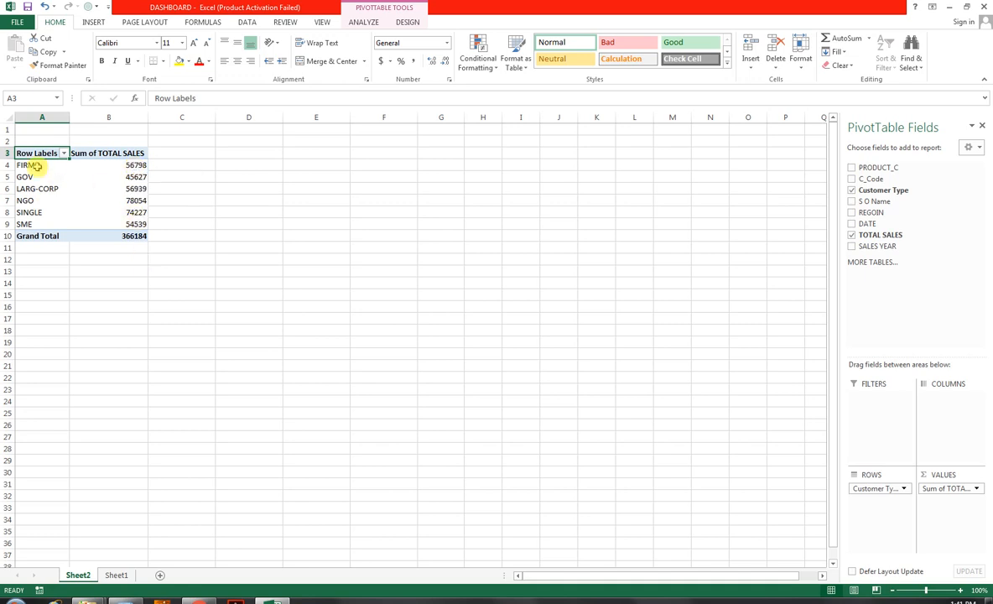
{"action": "left_click_drag", "start_coordinate": [35, 164], "coordinate": [126, 226]}
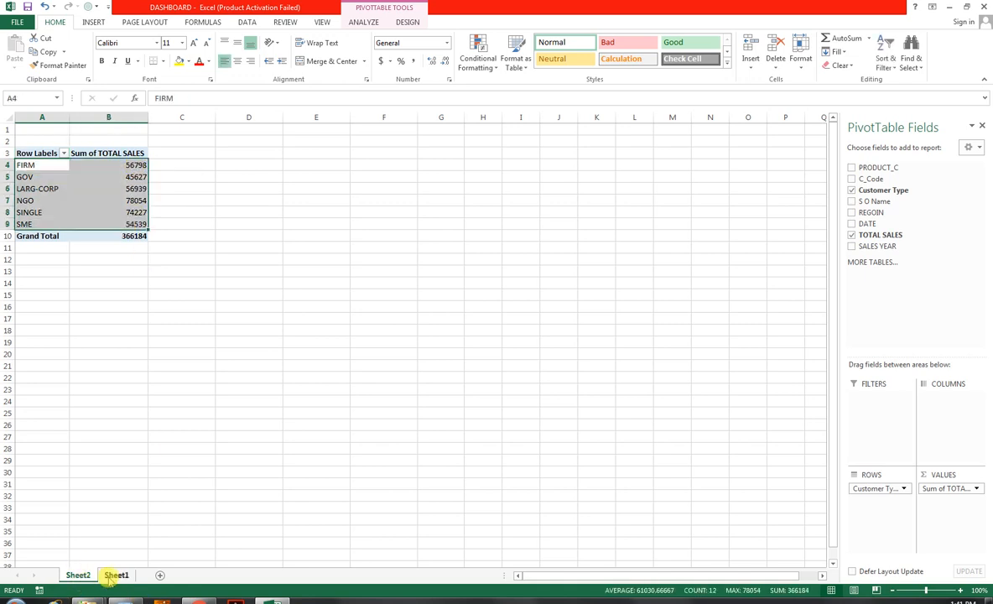
{"action": "left_click", "coordinate": [365, 21]}
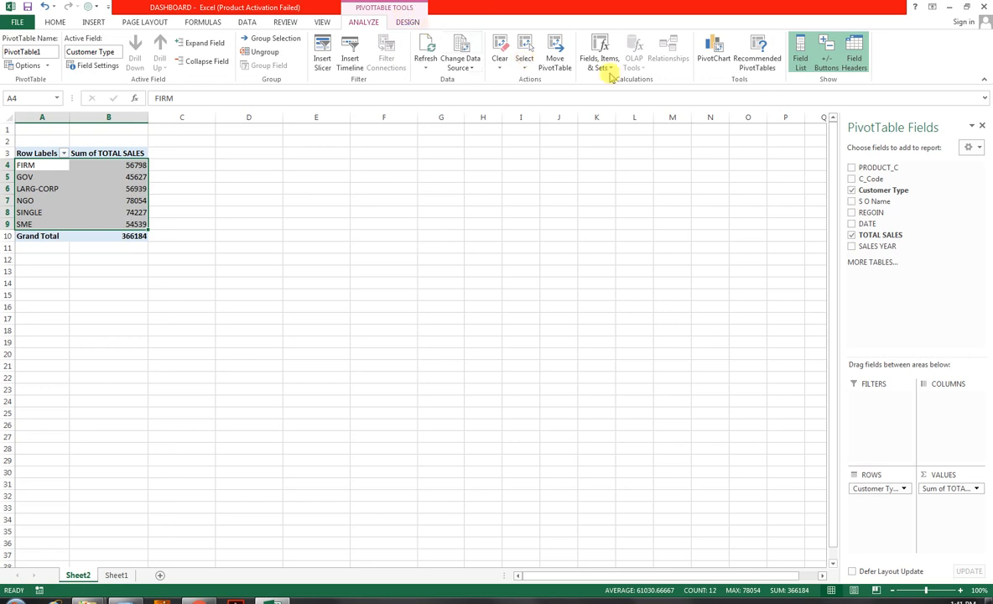
{"action": "left_click", "coordinate": [713, 51]}
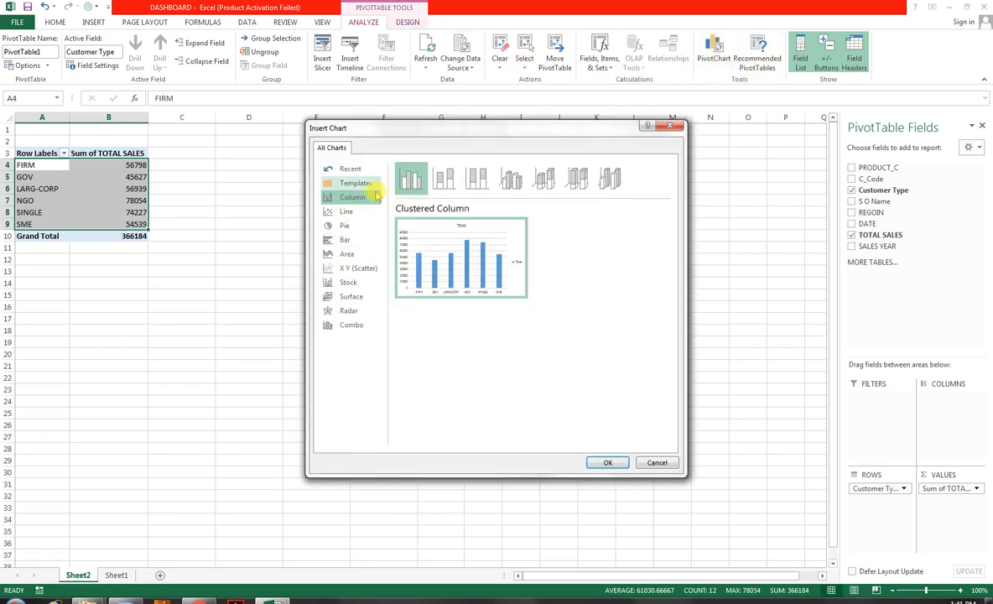
Preview the bar, area, surface, pie and line chart types for the PivotChart
{"action": "left_click", "coordinate": [357, 266]}
{"action": "left_click", "coordinate": [354, 240]}
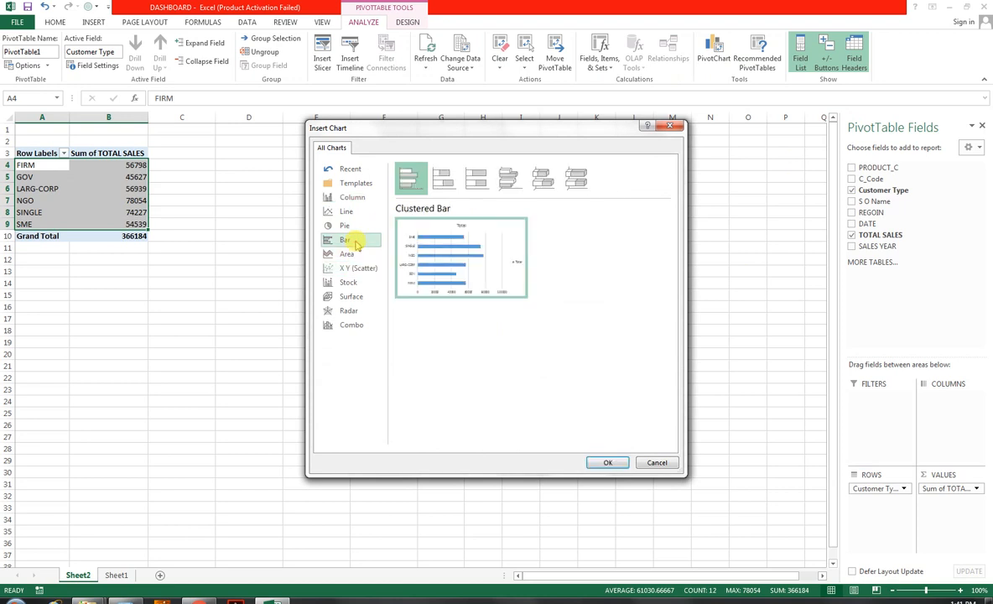
{"action": "left_click", "coordinate": [347, 253]}
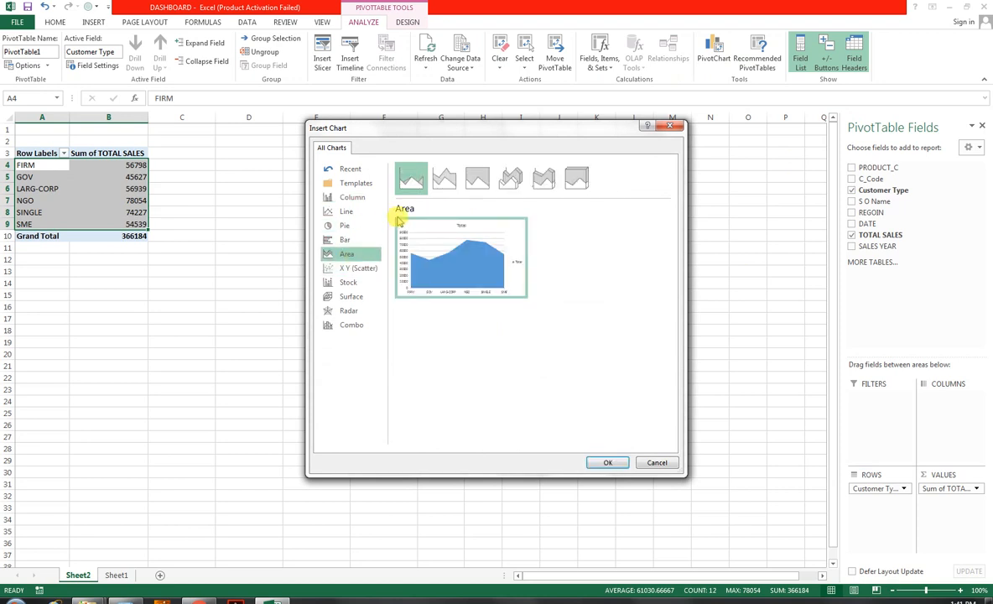
{"action": "left_click", "coordinate": [359, 283]}
{"action": "left_click", "coordinate": [350, 295]}
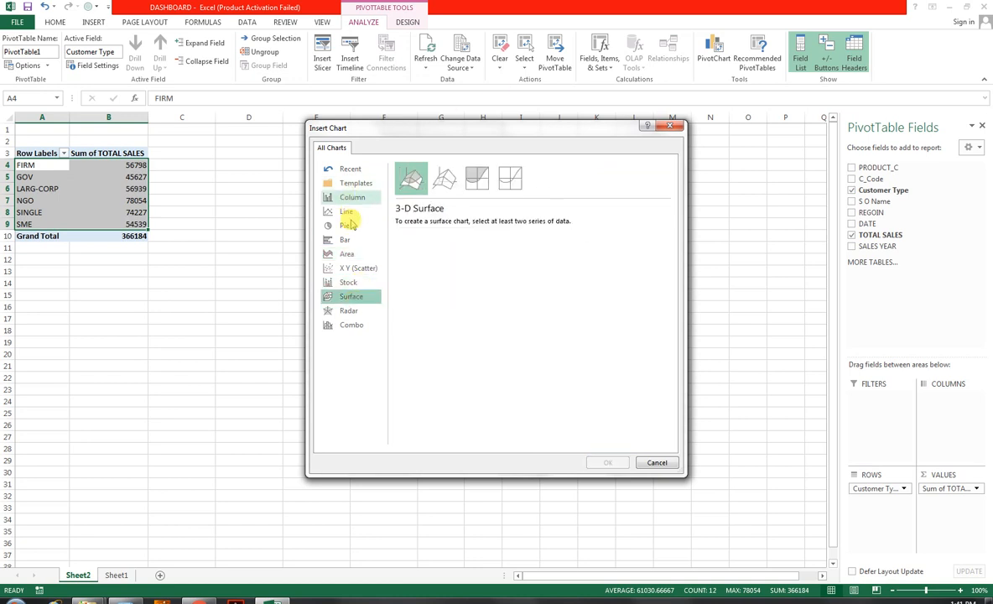
{"action": "left_click", "coordinate": [347, 224]}
{"action": "left_click", "coordinate": [344, 210]}
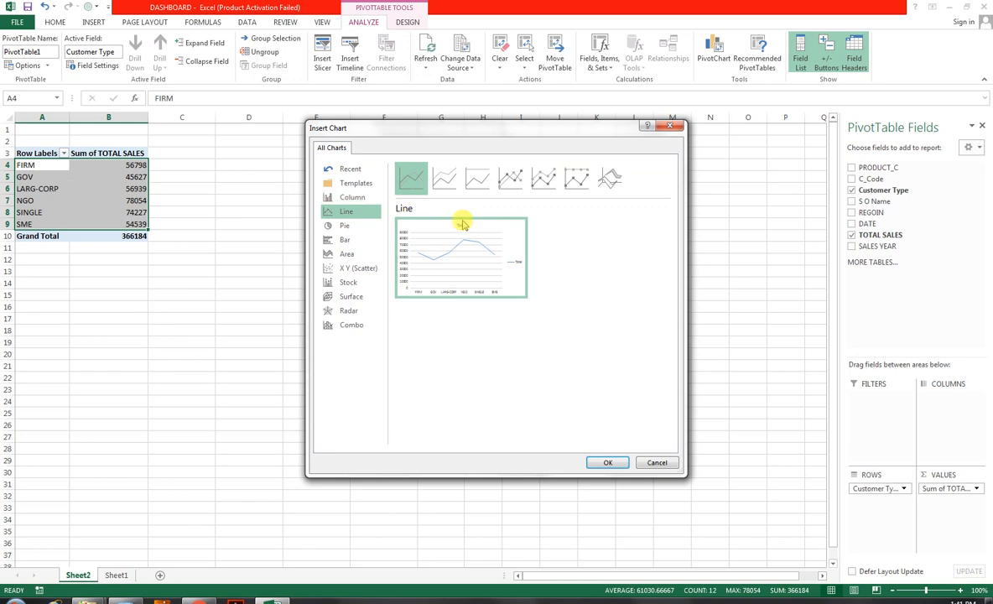
Insert a Clustered Column PivotChart of total sales by customer type
{"action": "left_click", "coordinate": [348, 197]}
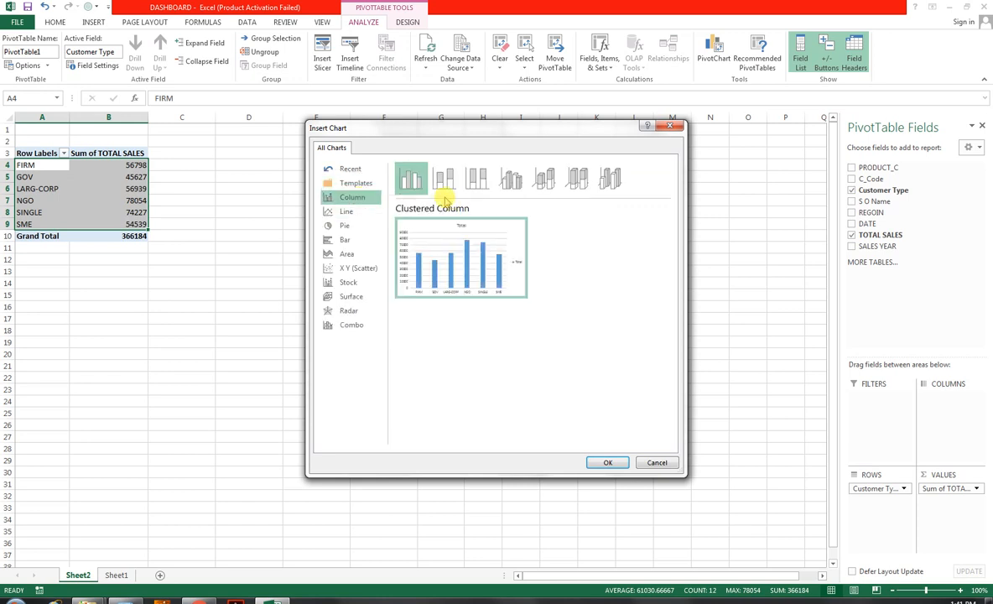
{"action": "left_click", "coordinate": [608, 462]}
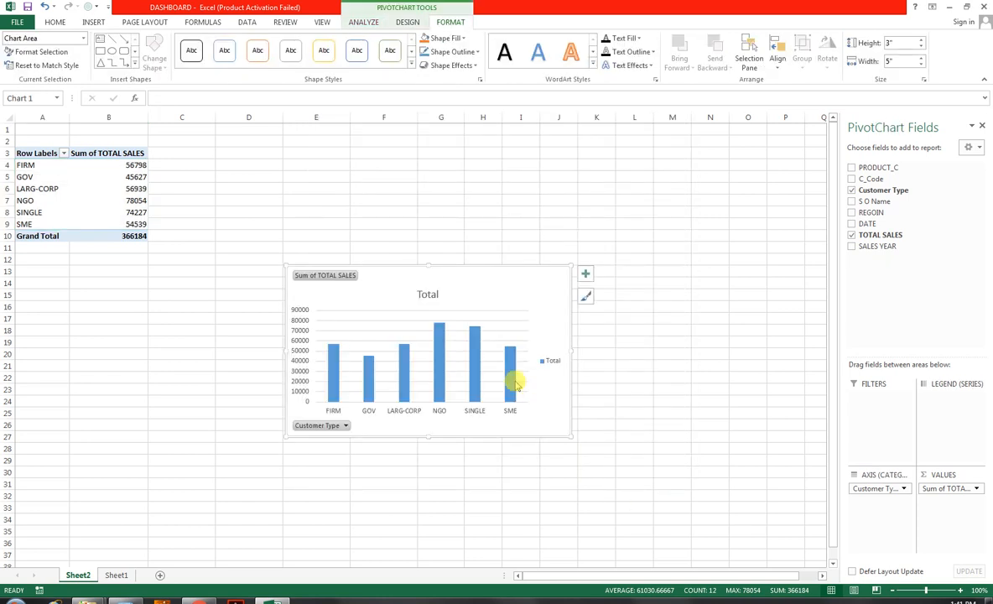
{"action": "mouse_move", "coordinate": [515, 383]}
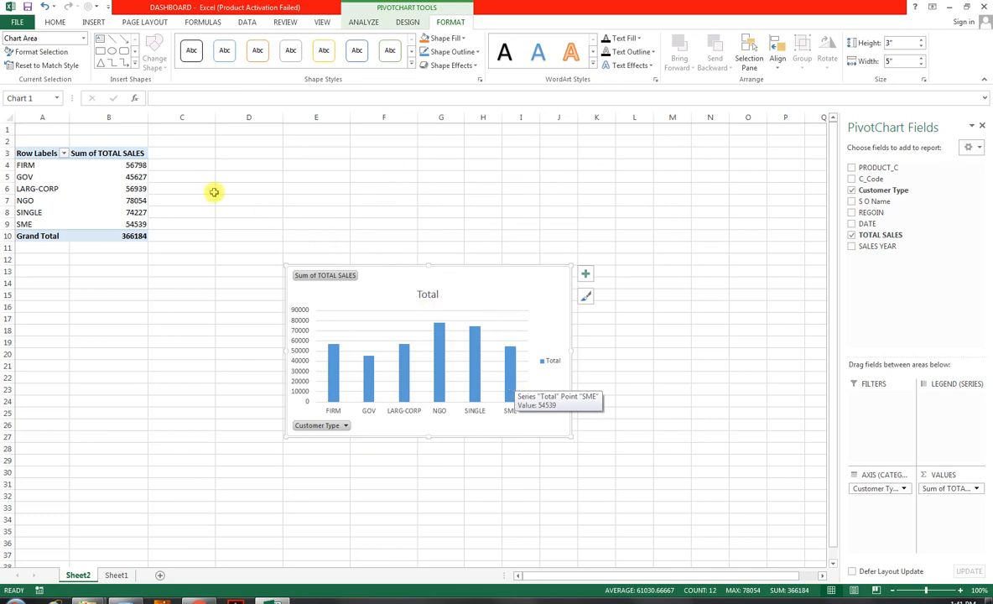
Cut the customer type column PivotChart from Sheet2
{"action": "key", "text": "ctrl"}
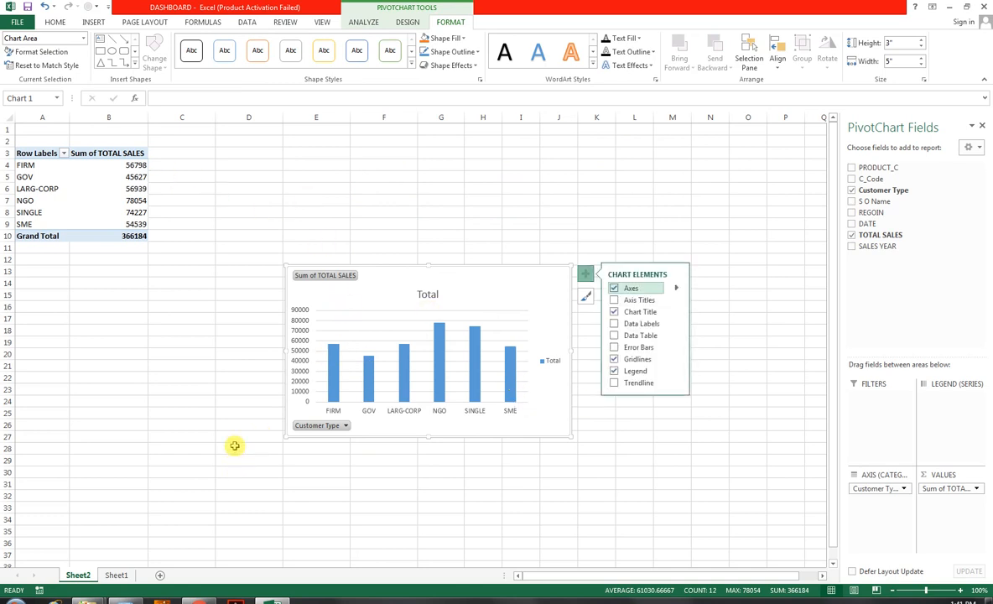
{"action": "left_click", "coordinate": [586, 296]}
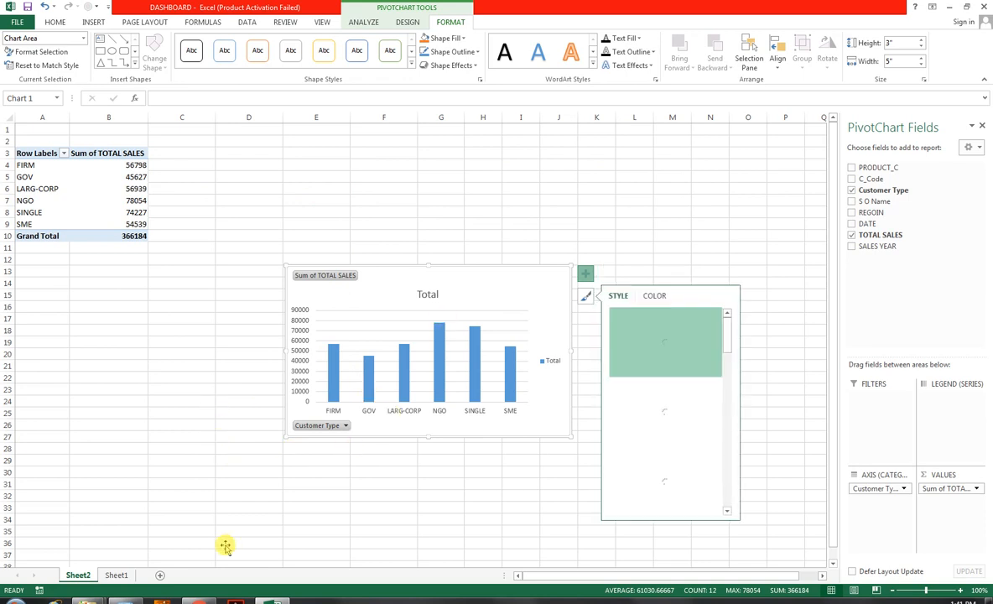
{"action": "left_click", "coordinate": [388, 262]}
{"action": "left_click", "coordinate": [392, 268]}
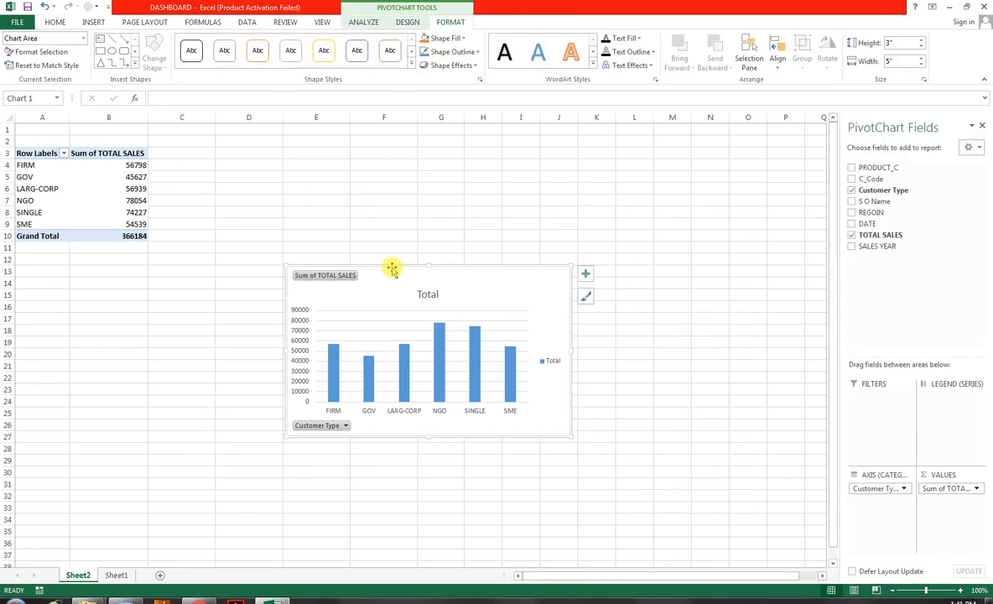
{"action": "key", "text": "Delete"}
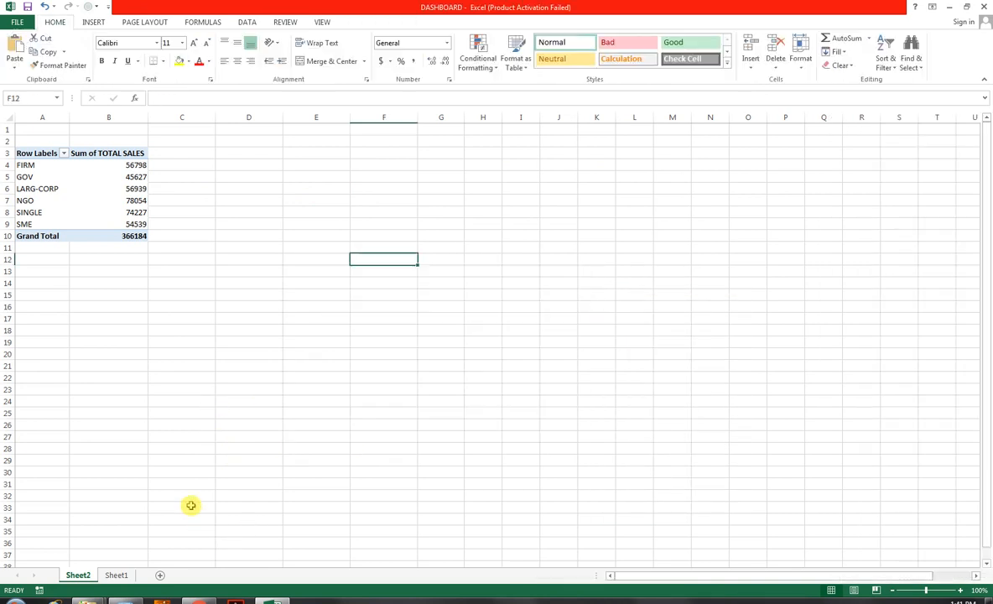
Add a new worksheet for the dashboard and hide its gridlines
{"action": "left_click", "coordinate": [159, 577]}
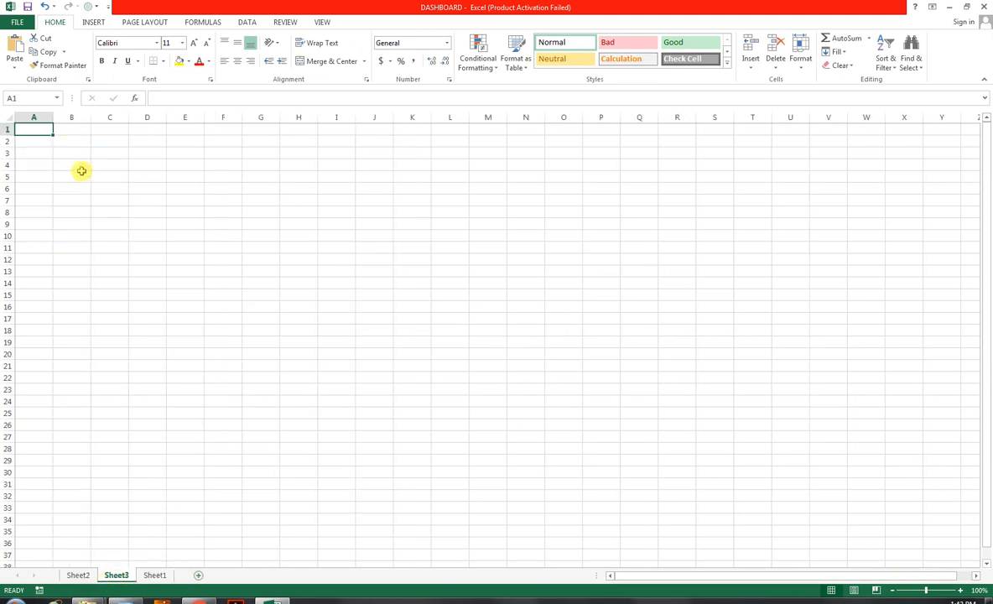
{"action": "left_click", "coordinate": [319, 23]}
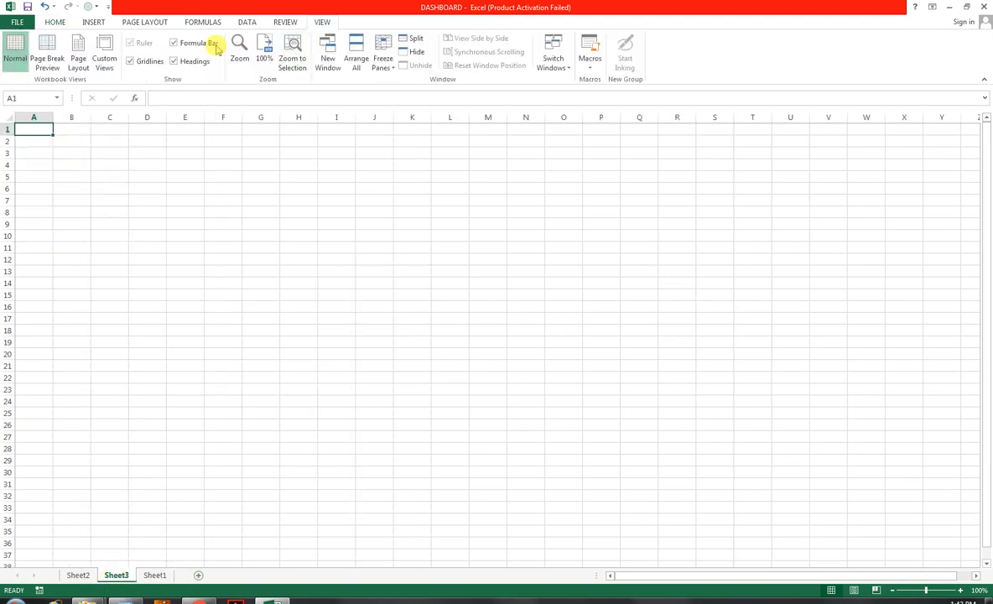
{"action": "left_click", "coordinate": [130, 61]}
Paste the column PivotChart at C5 on Sheet3 and shift it slightly up and to the right
{"action": "left_click", "coordinate": [109, 174]}
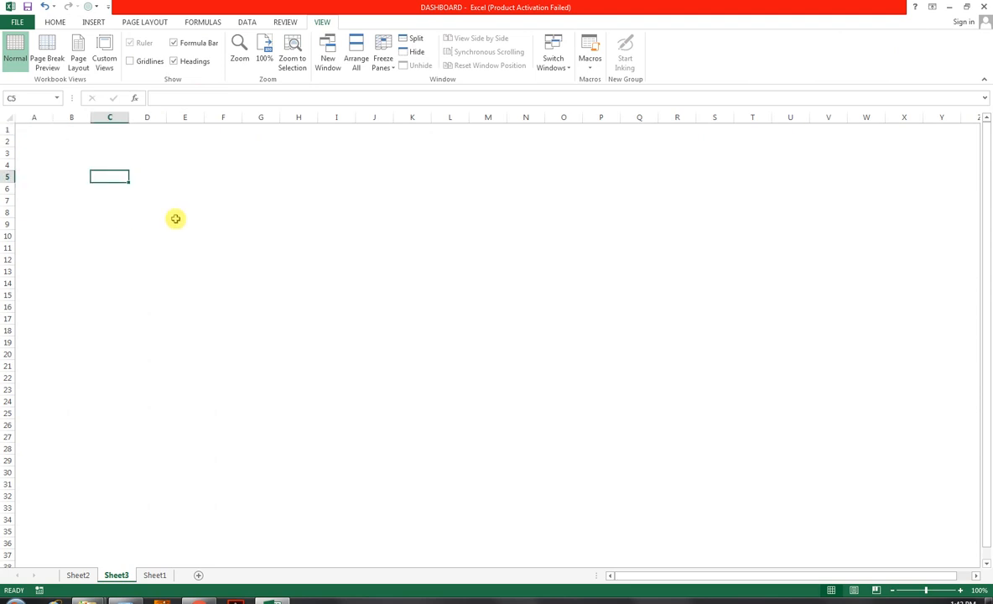
{"action": "key", "text": "ctrl+v"}
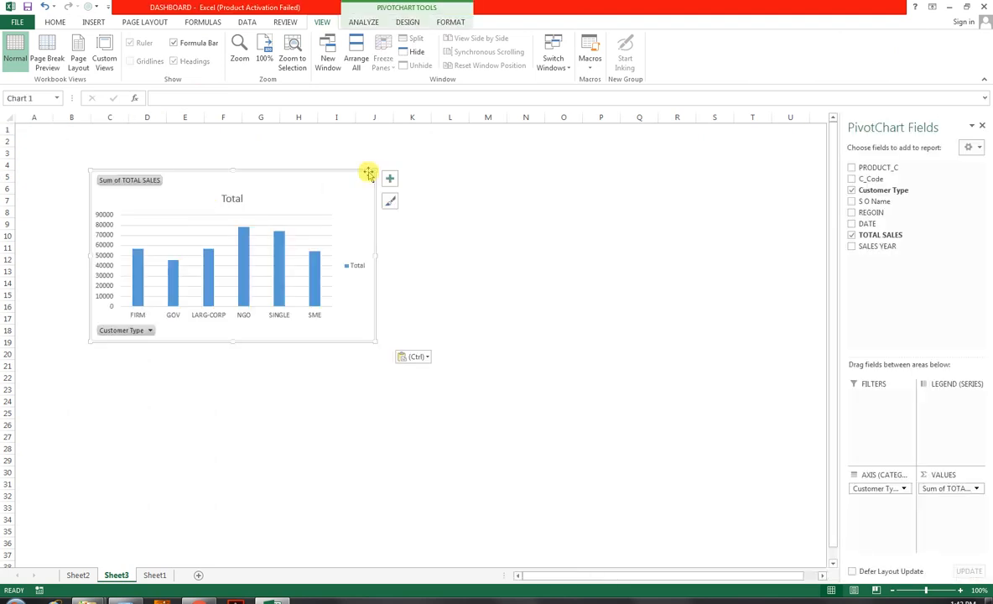
{"action": "left_click_drag", "start_coordinate": [368, 171], "coordinate": [387, 155]}
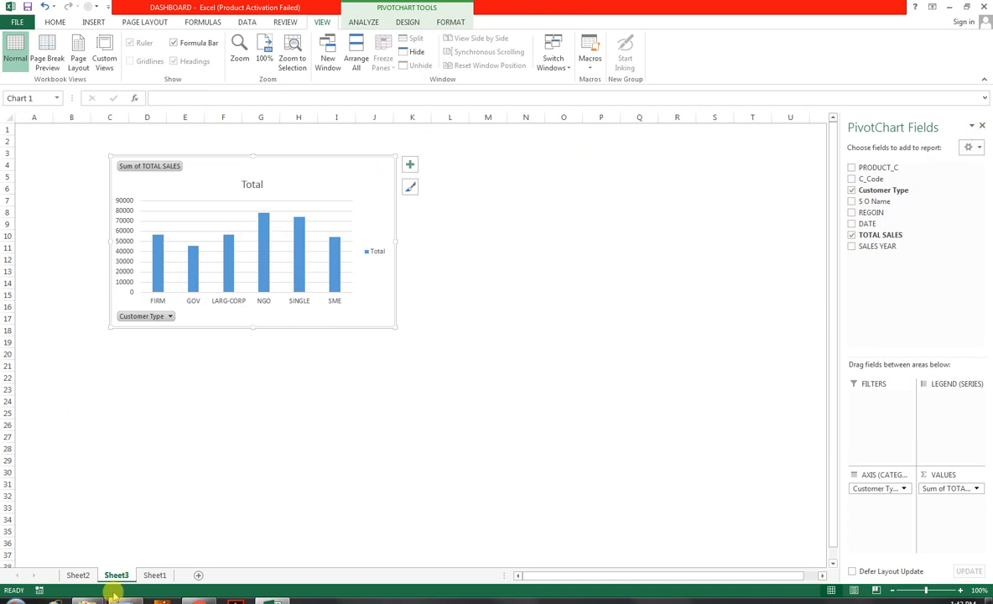
Copy the customer type PivotTable A3:B10 on Sheet2 and paste the copy at D9
{"action": "left_click", "coordinate": [78, 576]}
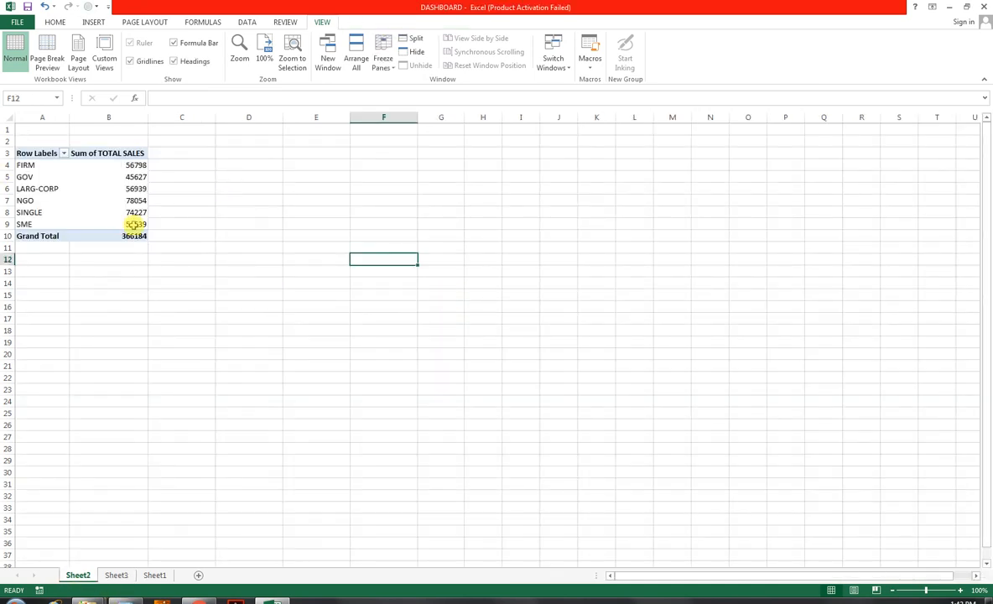
{"action": "left_click_drag", "start_coordinate": [25, 154], "coordinate": [122, 236]}
{"action": "key", "text": "ctrl+c"}
{"action": "left_click", "coordinate": [249, 224]}
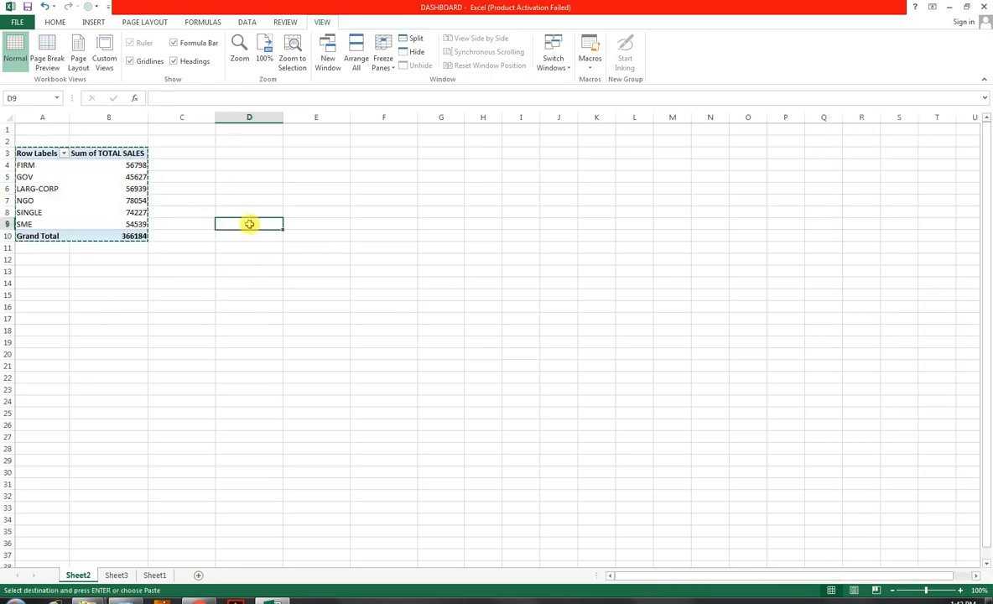
{"action": "key", "text": "ctrl+v"}
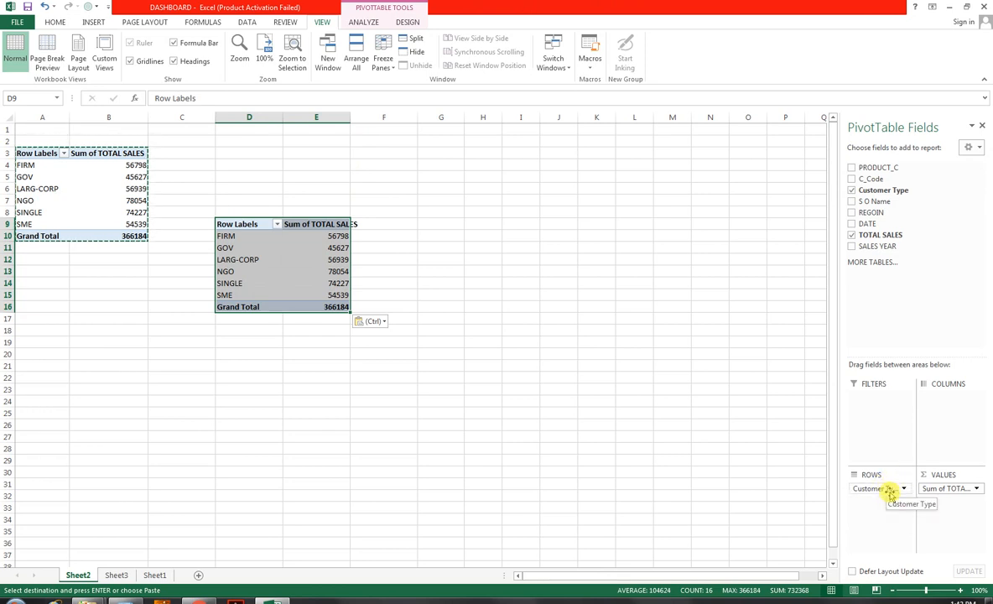
Clear the copied PivotTable's fields and rebuild it with DATE as rows and the sum of TOTAL SALES as values
{"action": "left_click_drag", "start_coordinate": [891, 493], "coordinate": [891, 335]}
{"action": "left_click_drag", "start_coordinate": [960, 490], "coordinate": [276, 301]}
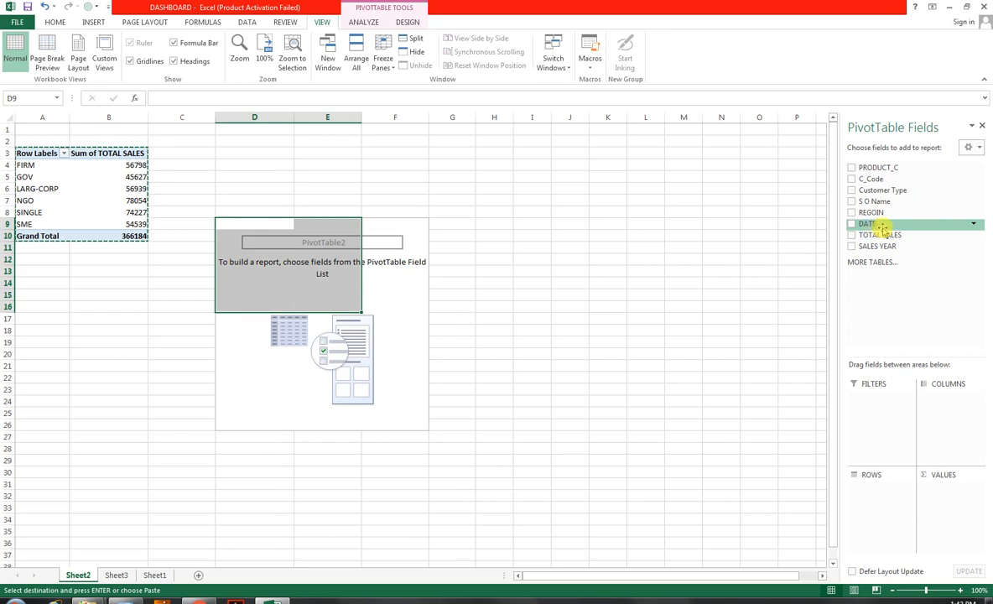
{"action": "left_click_drag", "start_coordinate": [872, 225], "coordinate": [894, 506]}
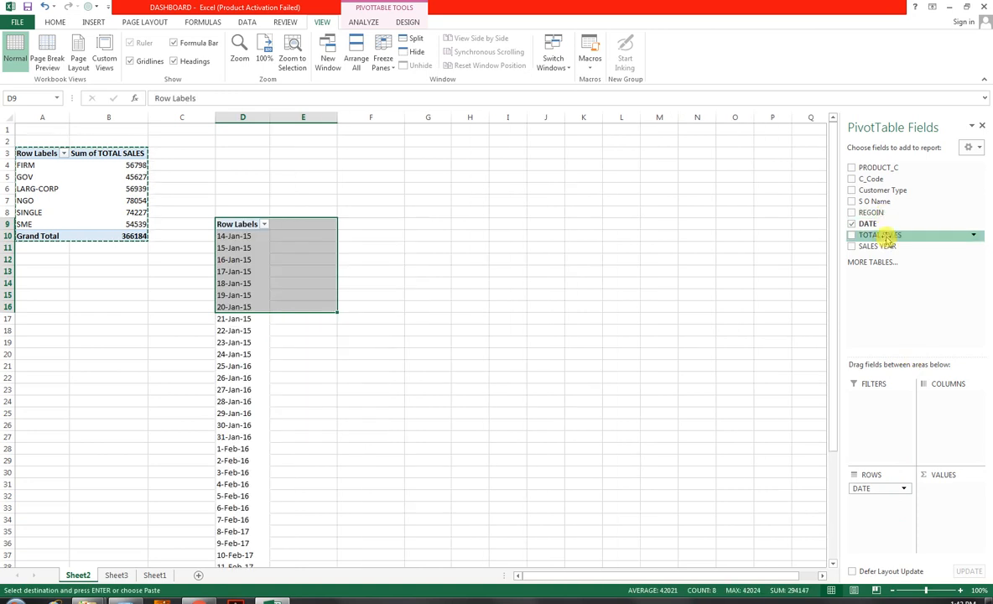
{"action": "left_click_drag", "start_coordinate": [886, 238], "coordinate": [941, 502]}
Group the dates in the second PivotTable by Days only, in intervals of 5 days
{"action": "left_click", "coordinate": [226, 236]}
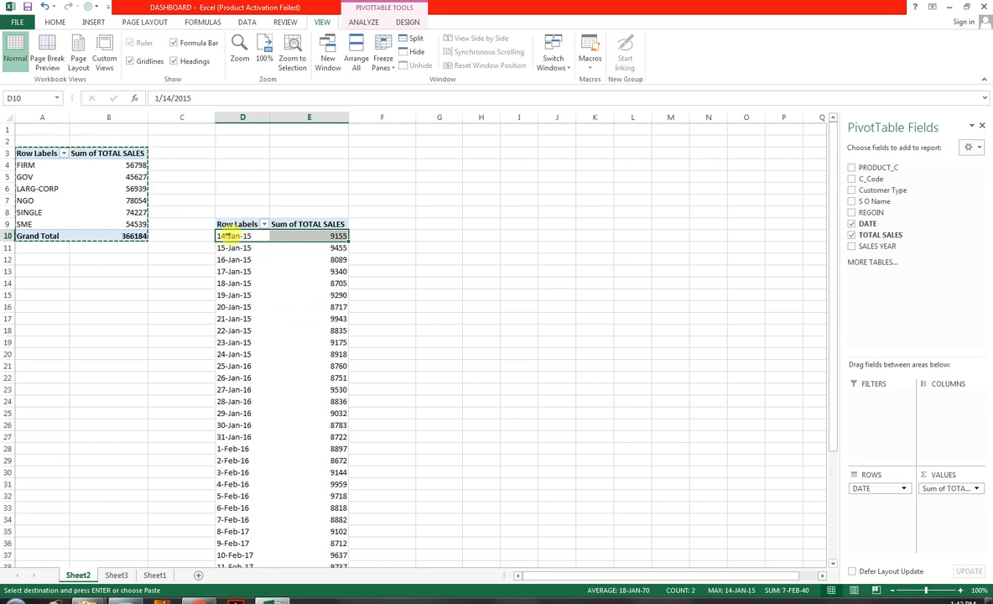
{"action": "right_click", "coordinate": [232, 236]}
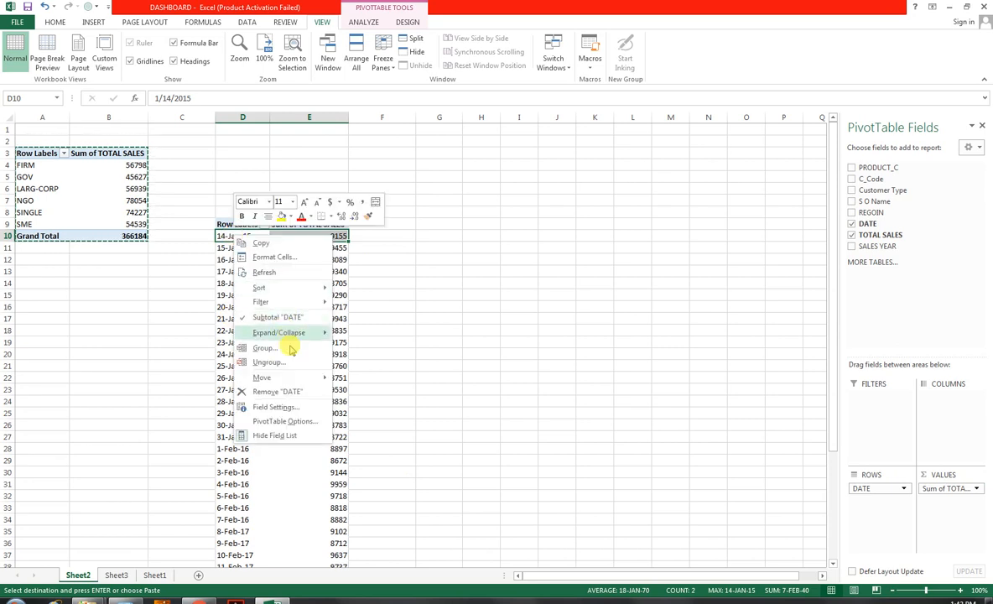
{"action": "left_click", "coordinate": [290, 345]}
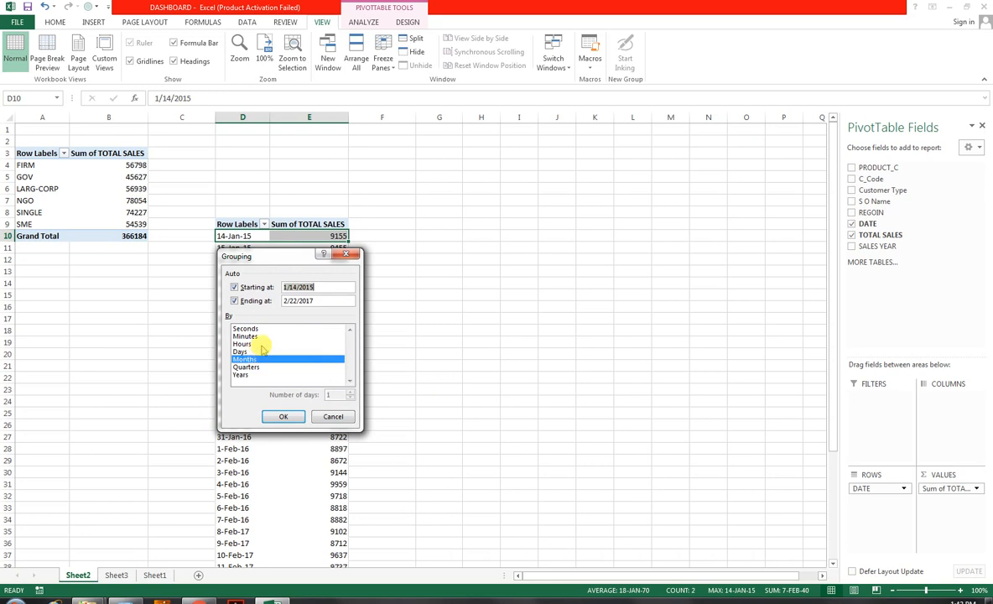
{"action": "left_click_drag", "start_coordinate": [234, 251], "coordinate": [467, 240]}
{"action": "left_click", "coordinate": [475, 338]}
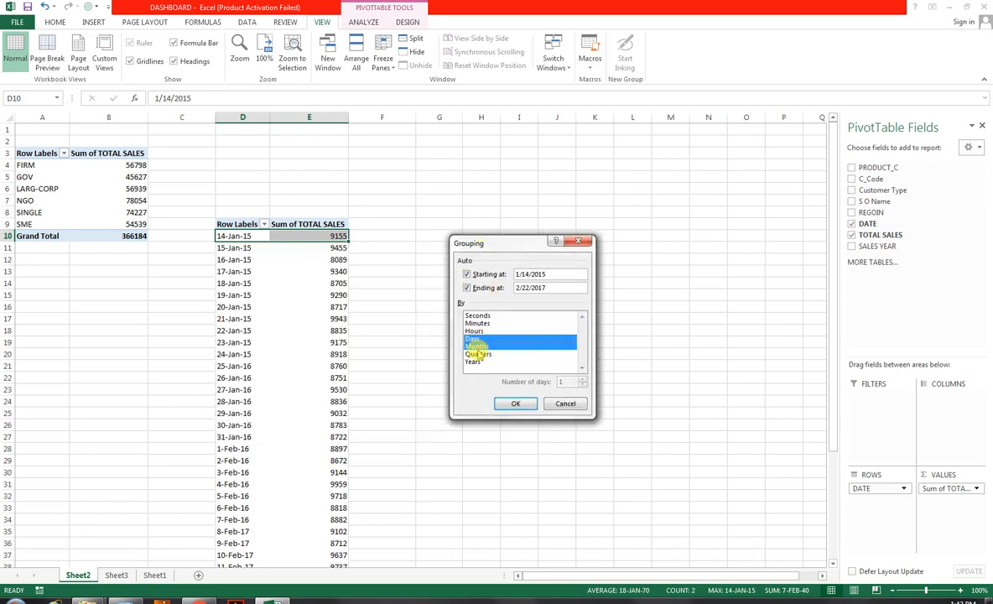
{"action": "left_click", "coordinate": [483, 353]}
{"action": "left_click", "coordinate": [476, 345]}
{"action": "left_click", "coordinate": [483, 353]}
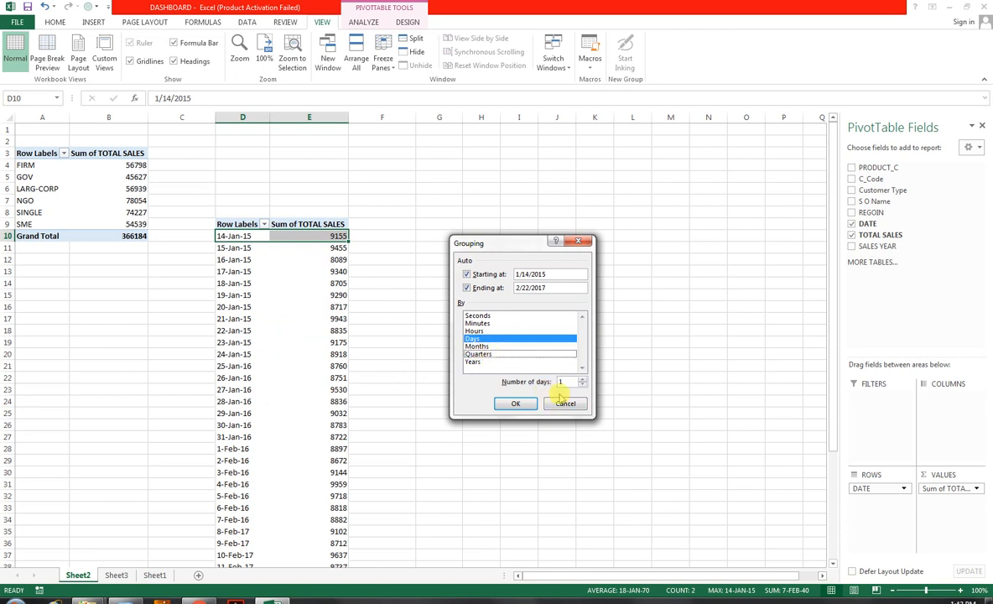
{"action": "double_click", "coordinate": [567, 383]}
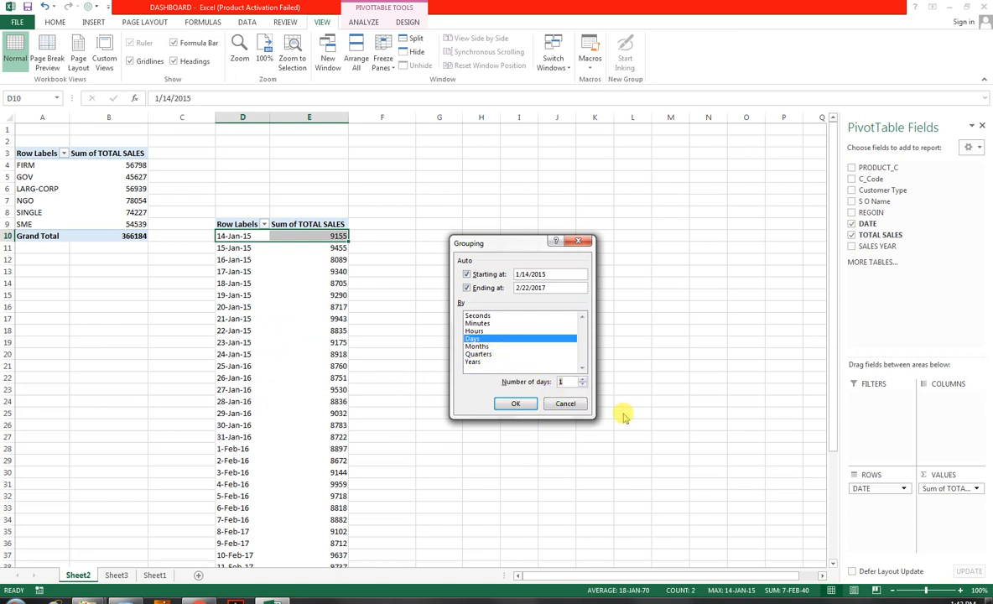
{"action": "left_click", "coordinate": [515, 403]}
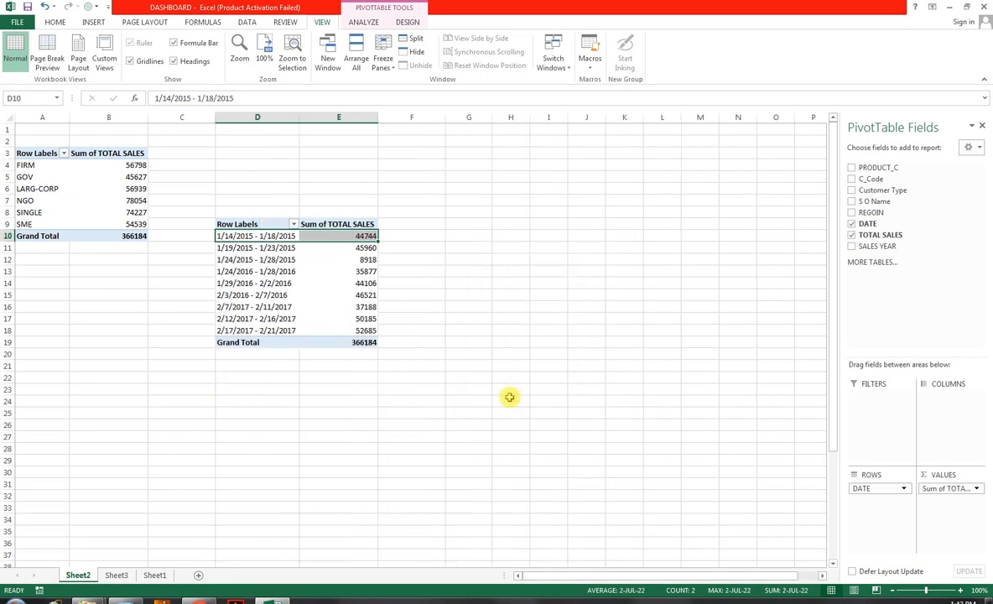
Insert a Stacked Line with Markers PivotChart from the grouped date rows and their sales sums in D10:E18
{"action": "left_click", "coordinate": [230, 236]}
{"action": "left_click_drag", "start_coordinate": [337, 317], "coordinate": [341, 327]}
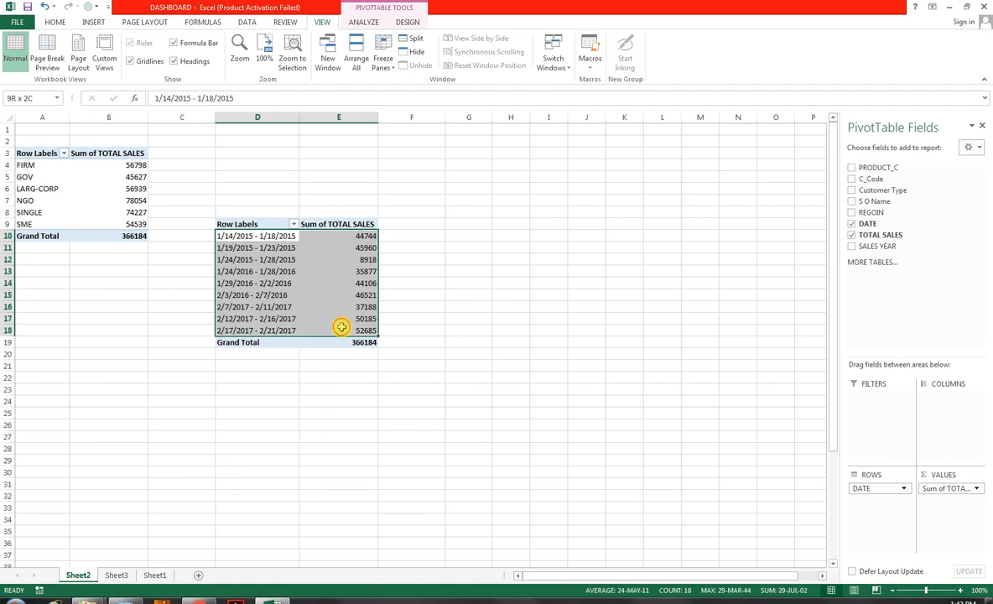
{"action": "left_click", "coordinate": [362, 22]}
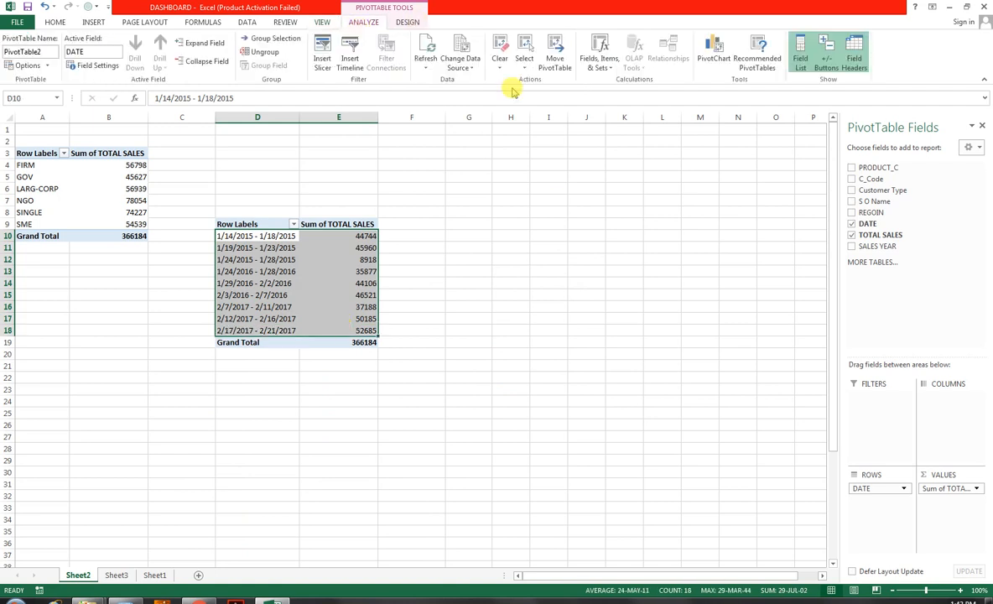
{"action": "left_click", "coordinate": [719, 60]}
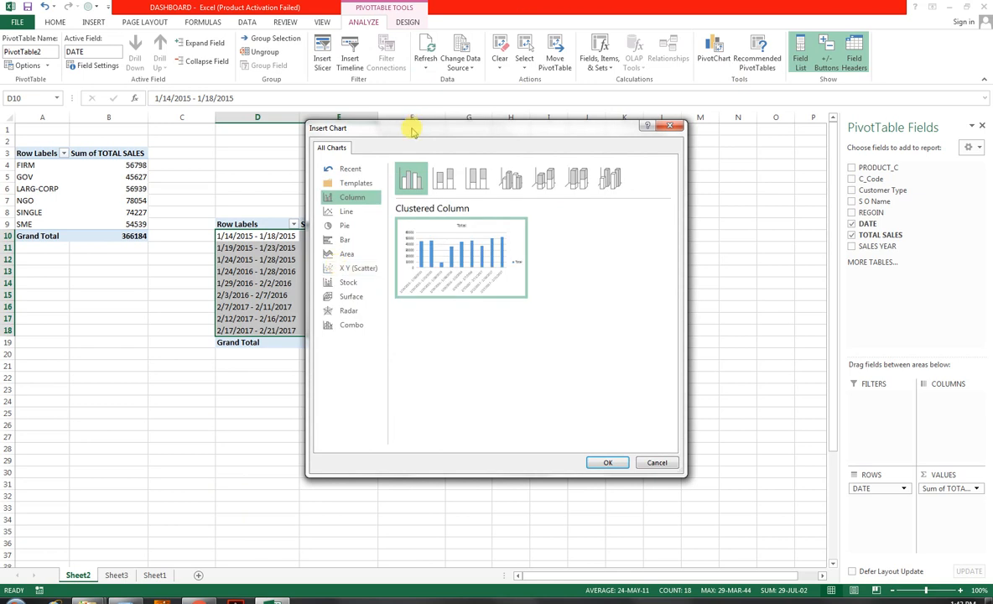
{"action": "left_click_drag", "start_coordinate": [411, 130], "coordinate": [551, 156]}
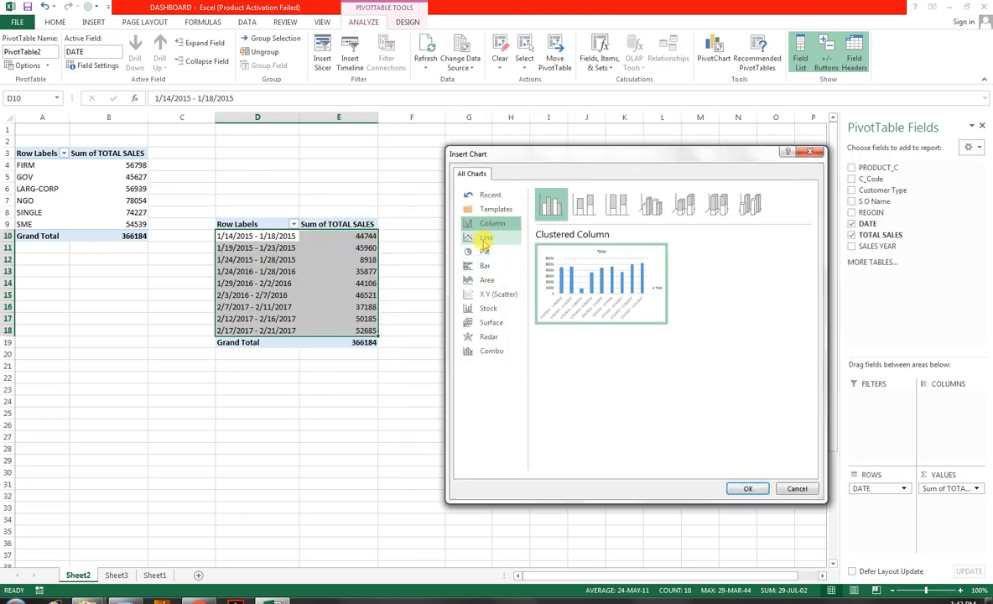
{"action": "left_click", "coordinate": [485, 238]}
{"action": "left_click", "coordinate": [684, 203]}
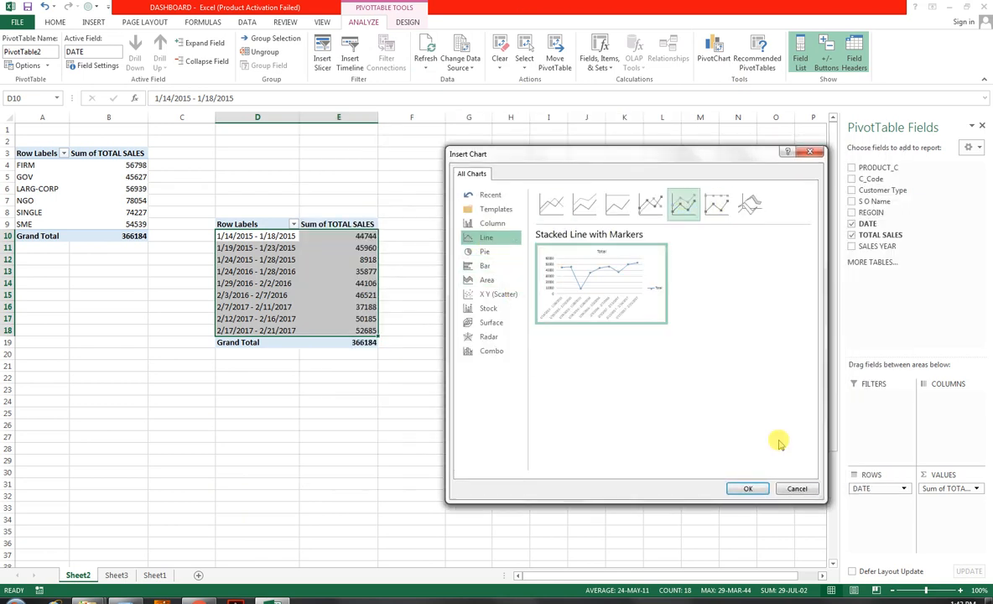
{"action": "left_click", "coordinate": [748, 487]}
Move the line PivotChart from Sheet2 to cell L4 on Sheet3, narrowing column K as a gap between the two charts
{"action": "key", "text": "Delete"}
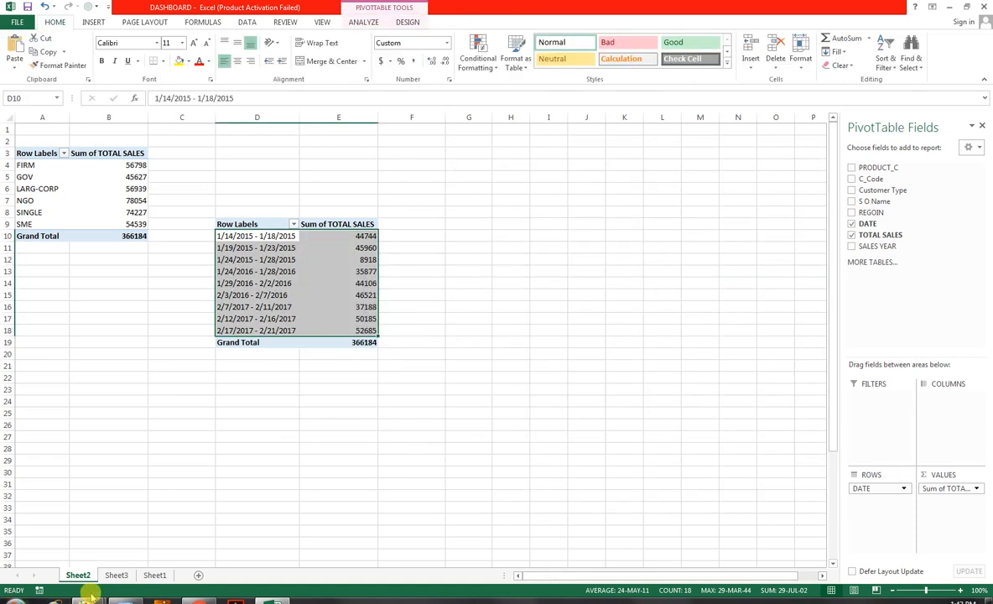
{"action": "left_click", "coordinate": [112, 576]}
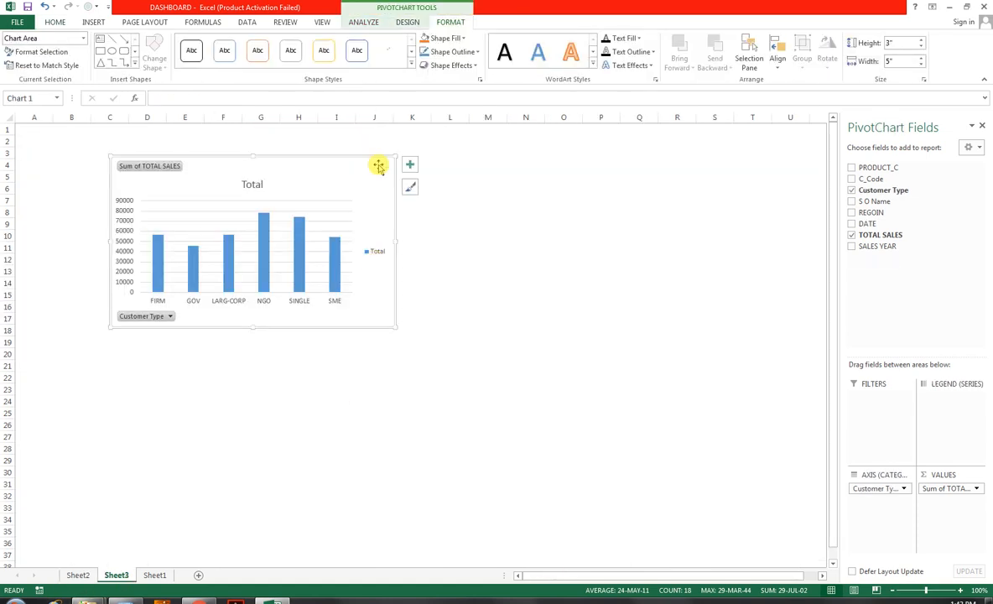
{"action": "left_click_drag", "start_coordinate": [431, 118], "coordinate": [406, 118]}
{"action": "left_click", "coordinate": [430, 156]}
{"action": "left_click", "coordinate": [432, 164]}
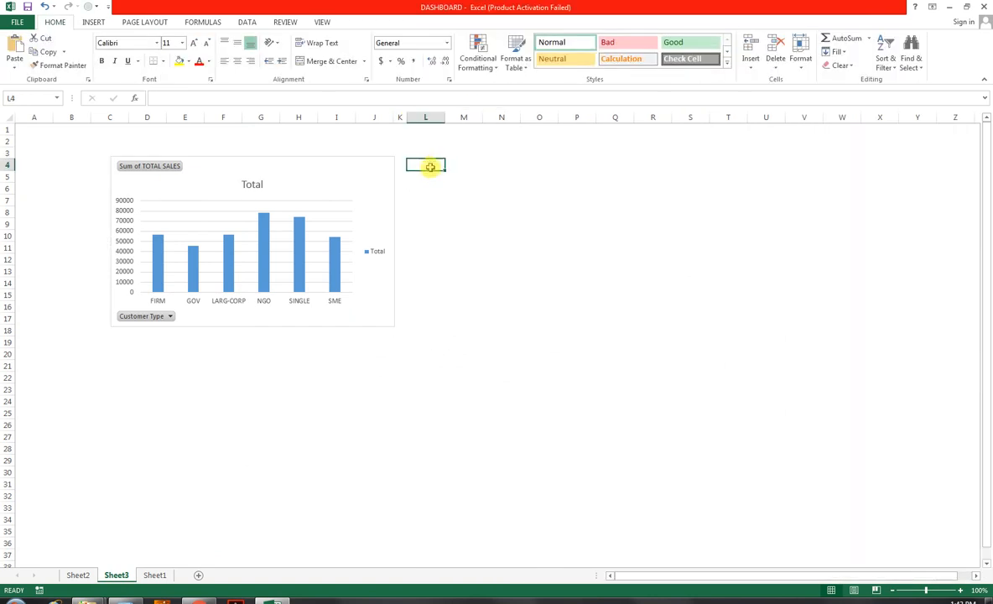
{"action": "key", "text": "ctrl+v"}
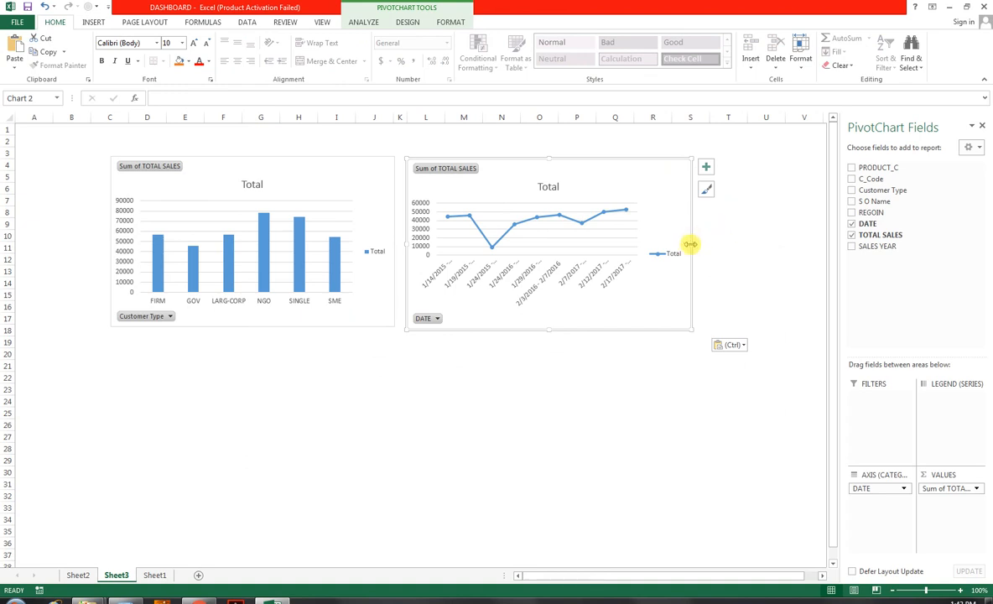
With the field list closed, widen the line chart to about column Z and align its top edge with the column chart
{"action": "left_click_drag", "start_coordinate": [689, 244], "coordinate": [990, 144]}
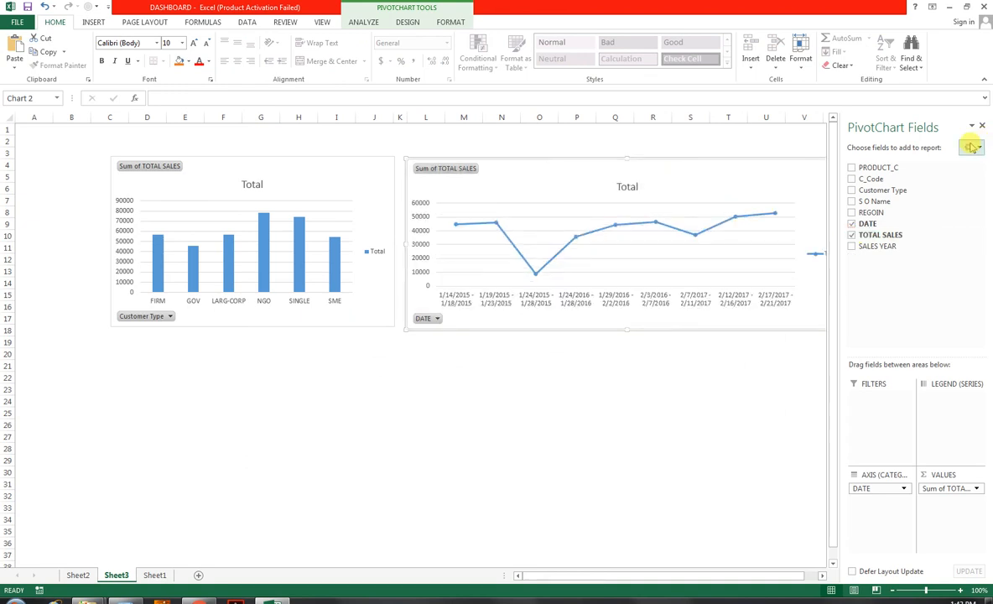
{"action": "key", "text": "ctrl+z"}
{"action": "left_click", "coordinate": [980, 126]}
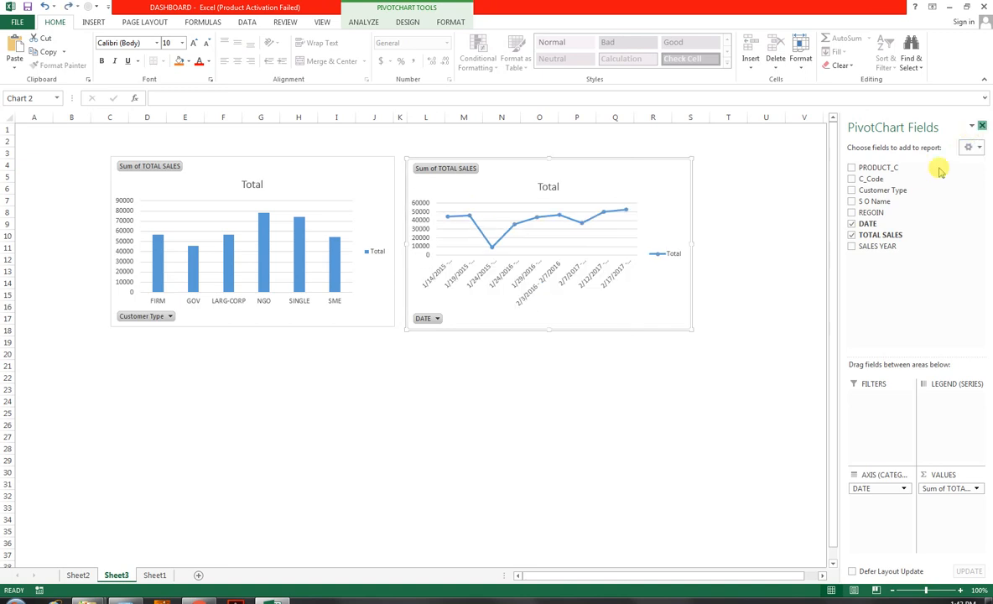
{"action": "left_click_drag", "start_coordinate": [693, 244], "coordinate": [962, 245]}
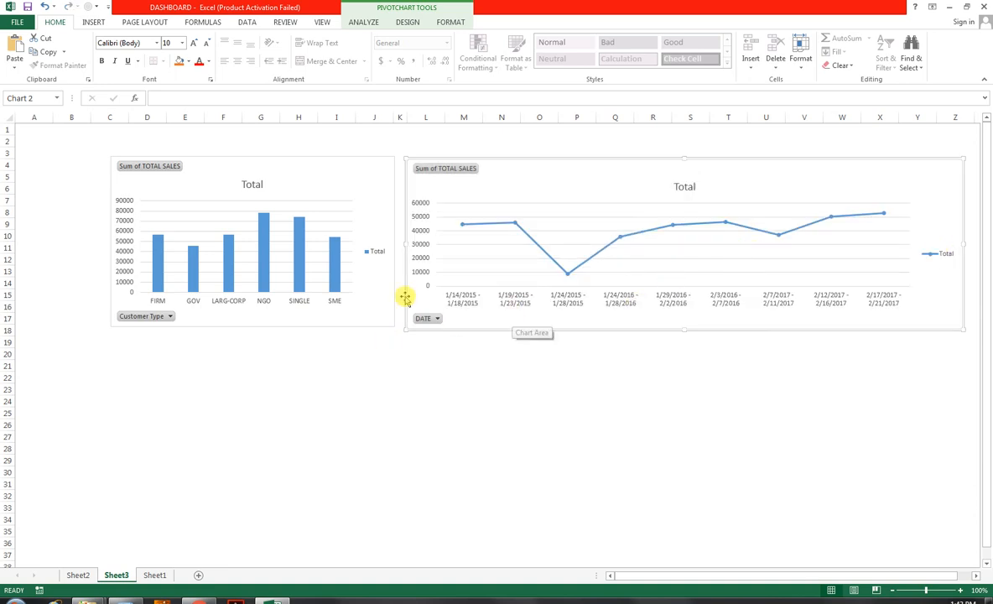
{"action": "left_click_drag", "start_coordinate": [420, 160], "coordinate": [418, 155]}
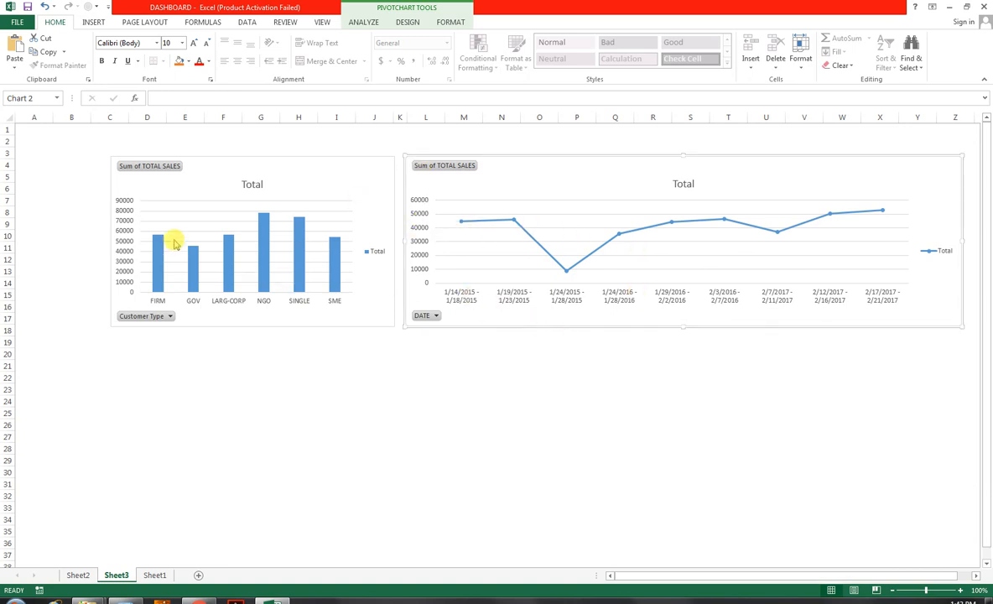
Add data labels below the points of the line chart
{"action": "left_click", "coordinate": [560, 206]}
{"action": "right_click", "coordinate": [560, 207]}
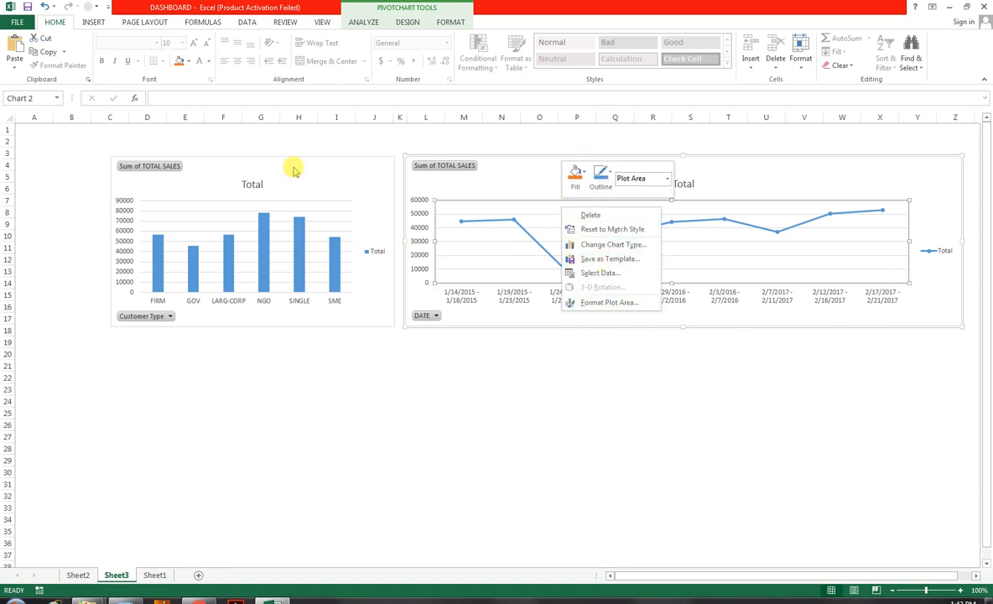
{"action": "left_click", "coordinate": [396, 22]}
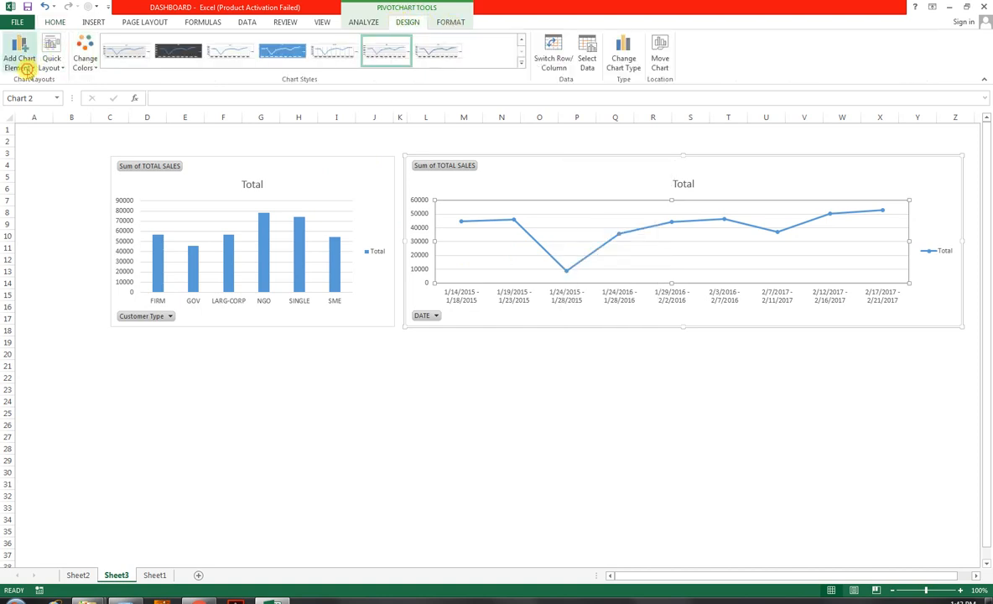
{"action": "left_click", "coordinate": [18, 52]}
{"action": "mouse_move", "coordinate": [52, 126]}
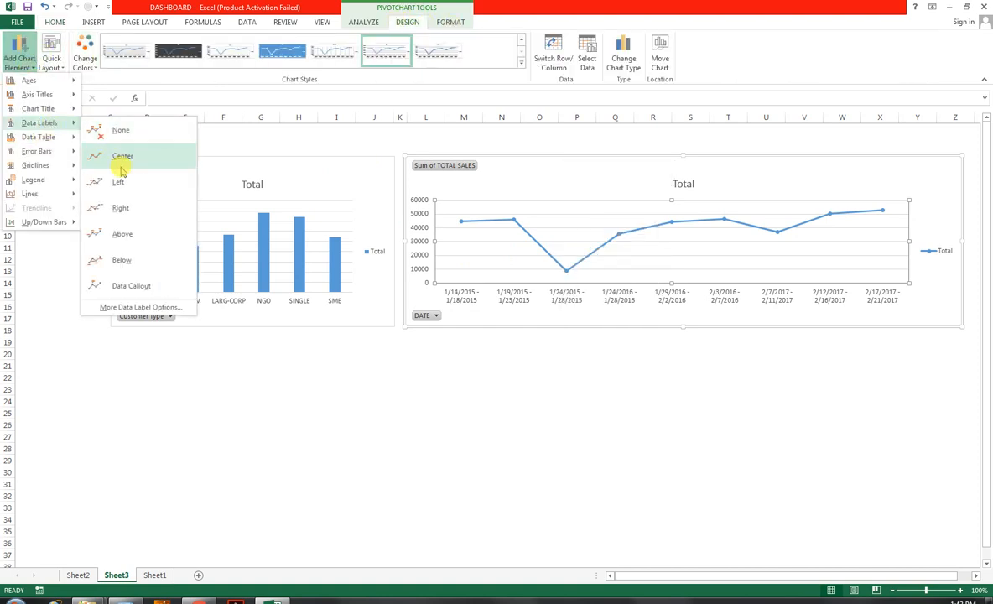
{"action": "left_click", "coordinate": [143, 264]}
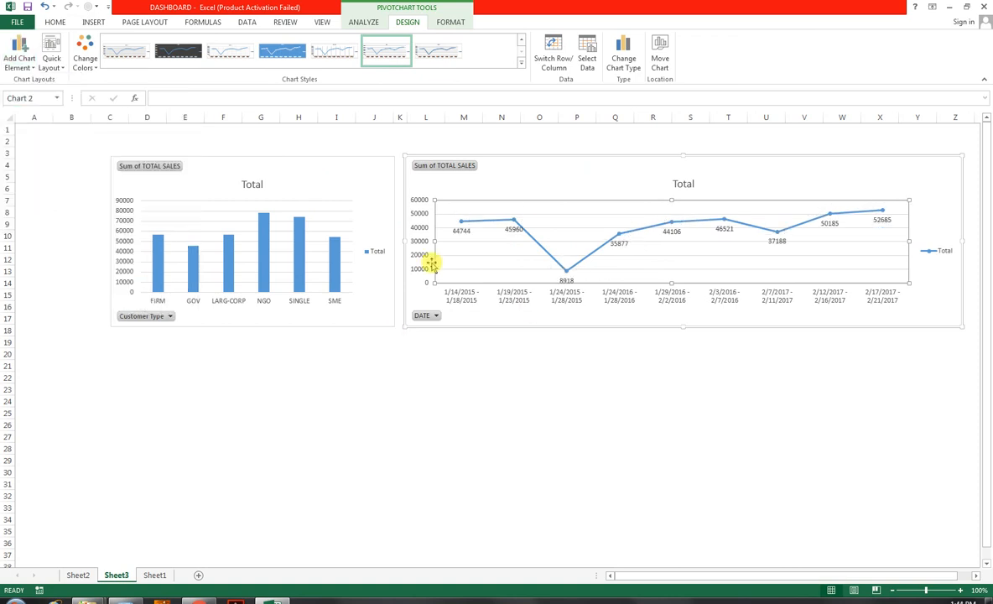
Add data labels to the Total series in the customer type column chart
{"action": "left_click", "coordinate": [299, 267]}
{"action": "right_click", "coordinate": [299, 267]}
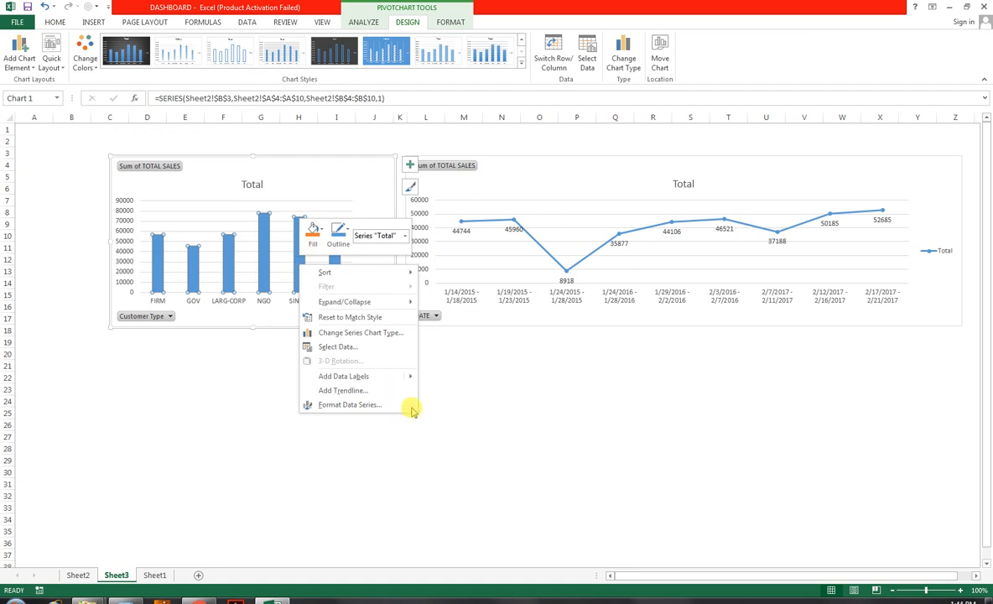
{"action": "left_click", "coordinate": [432, 376]}
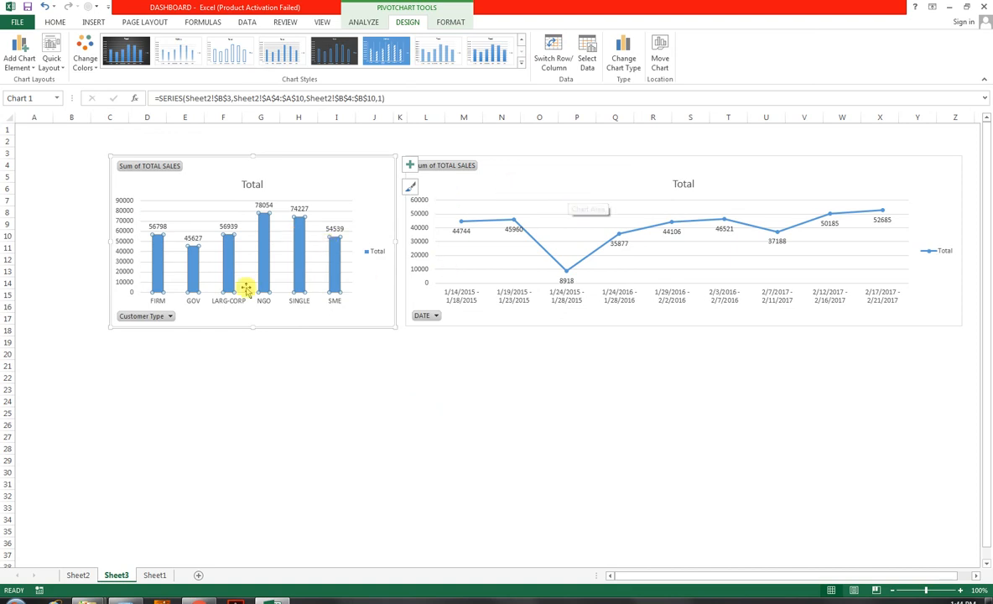
Delete the "Total" chart titles from both the column chart and the line chart
{"action": "left_click", "coordinate": [252, 184]}
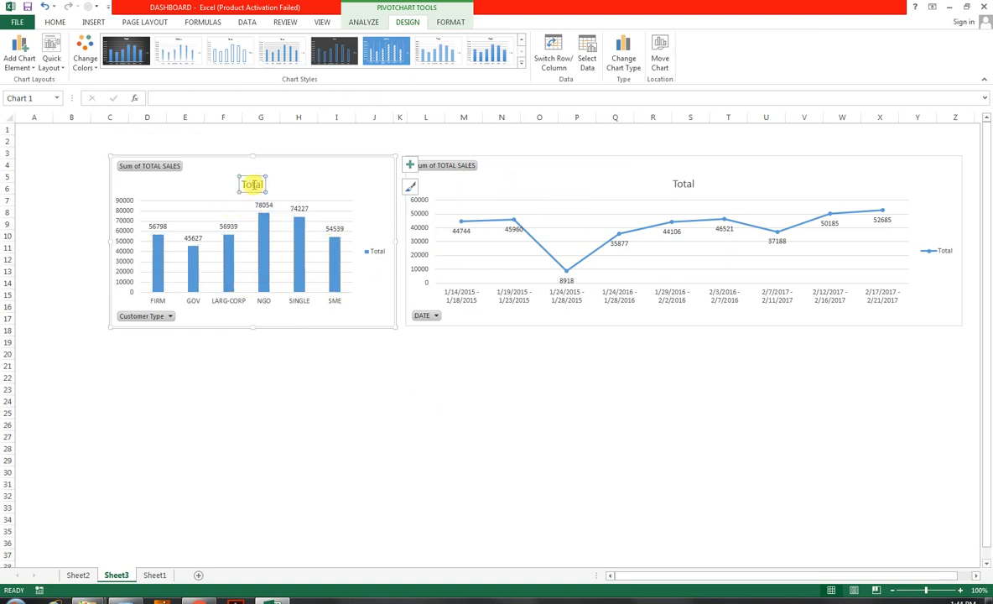
{"action": "key", "text": "Delete"}
{"action": "left_click", "coordinate": [665, 185]}
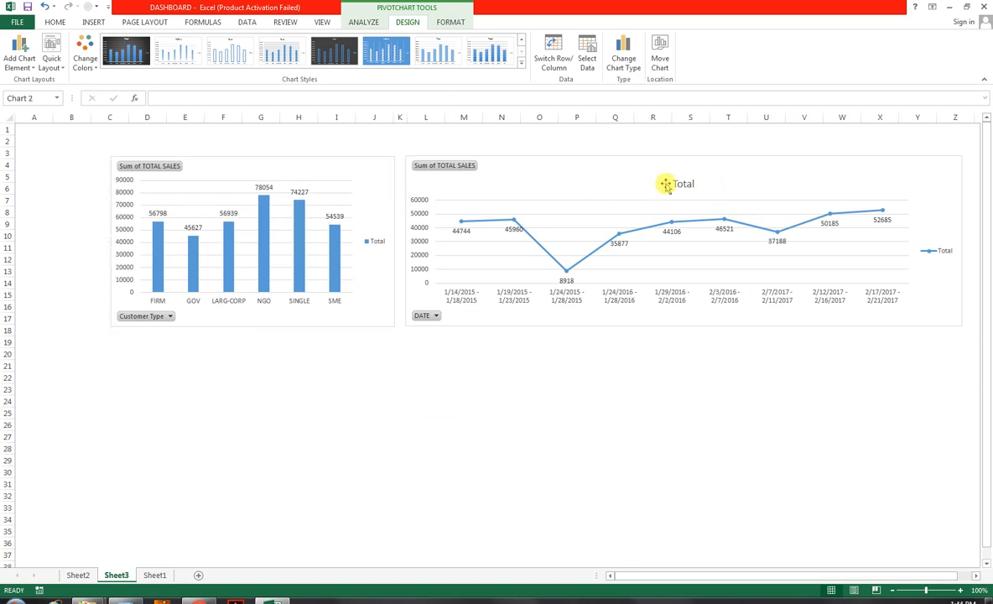
{"action": "left_click", "coordinate": [665, 184]}
{"action": "key", "text": "Delete"}
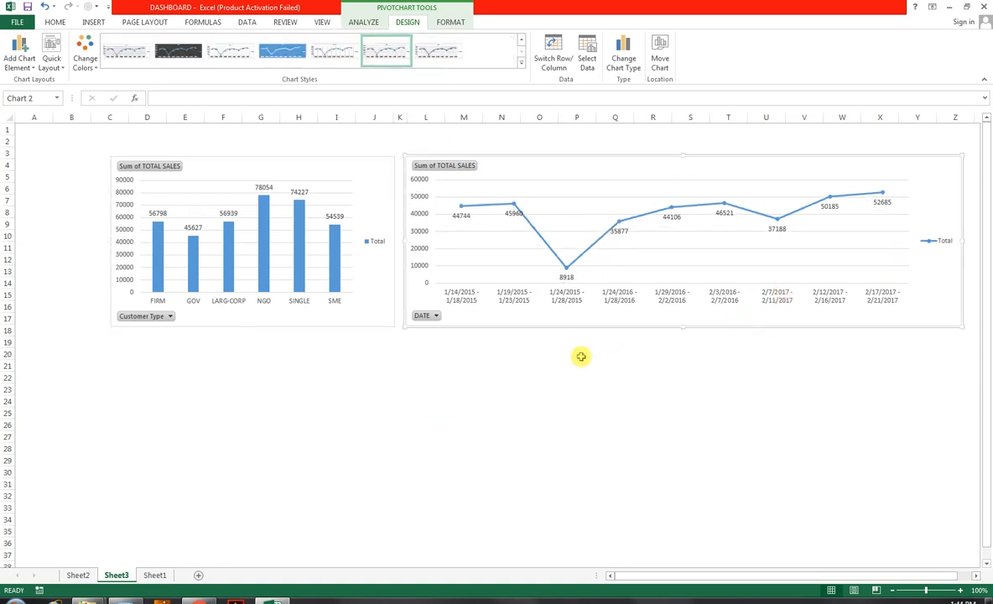
Copy the date PivotTable in D9:E19 on Sheet2 to cell I4 and fit columns I and J to their contents
{"action": "left_click", "coordinate": [89, 576]}
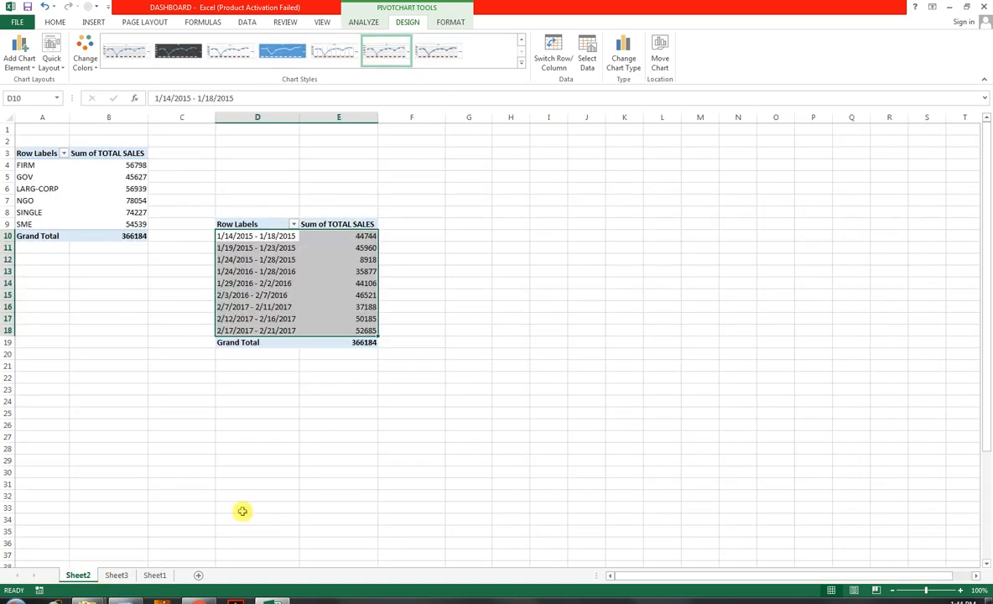
{"action": "left_click", "coordinate": [461, 353]}
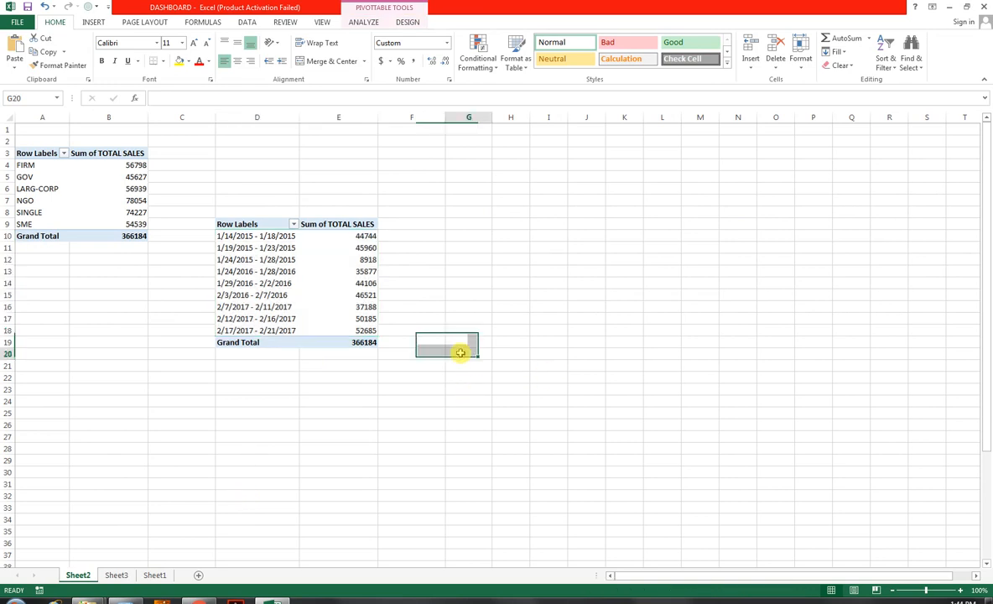
{"action": "left_click_drag", "start_coordinate": [239, 224], "coordinate": [346, 342]}
{"action": "key", "text": "ctrl+c"}
{"action": "left_click", "coordinate": [545, 164]}
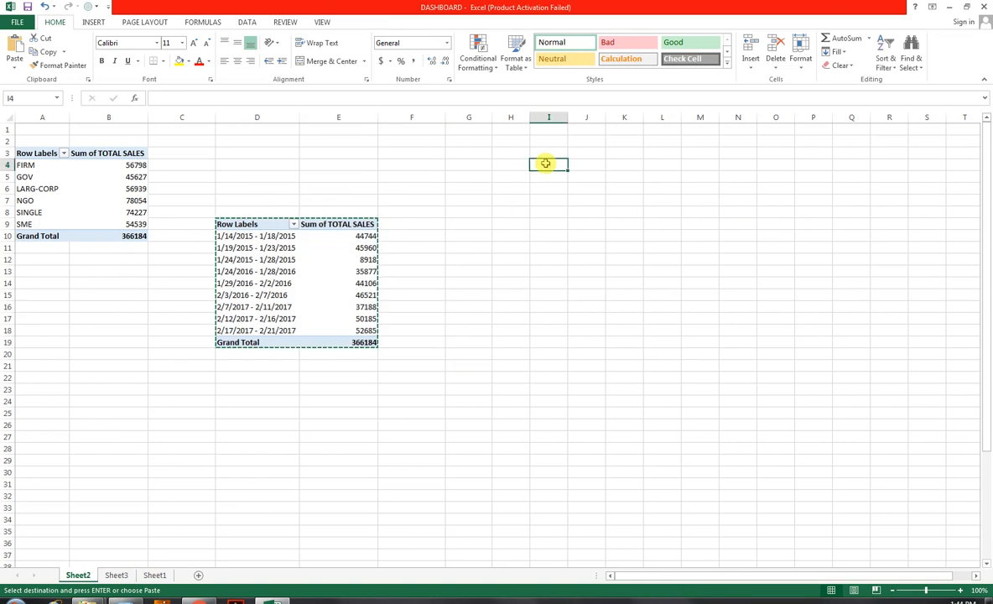
{"action": "key", "text": "ctrl+v"}
{"action": "left_click", "coordinate": [592, 176]}
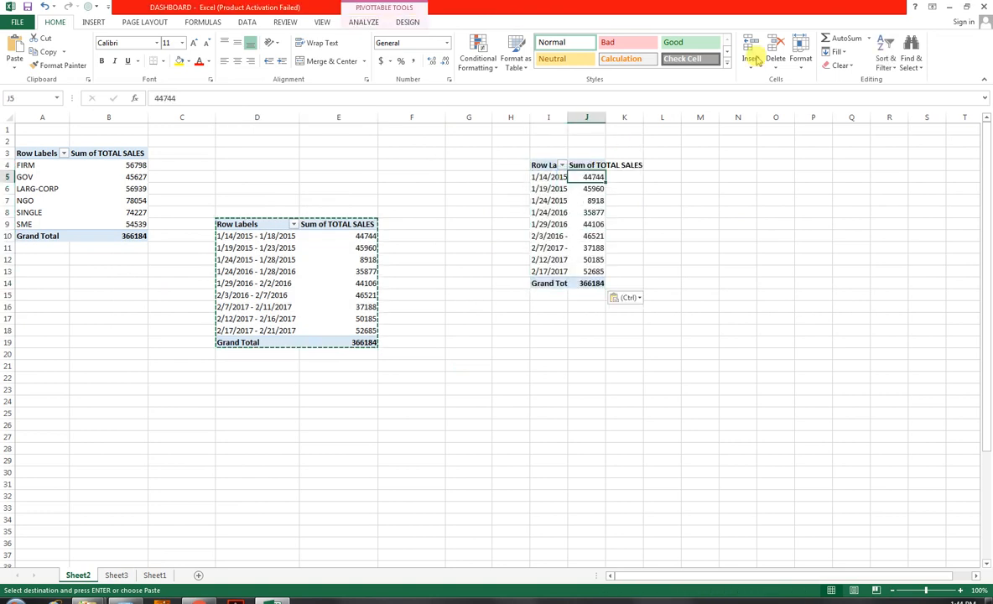
{"action": "double_click", "coordinate": [606, 115]}
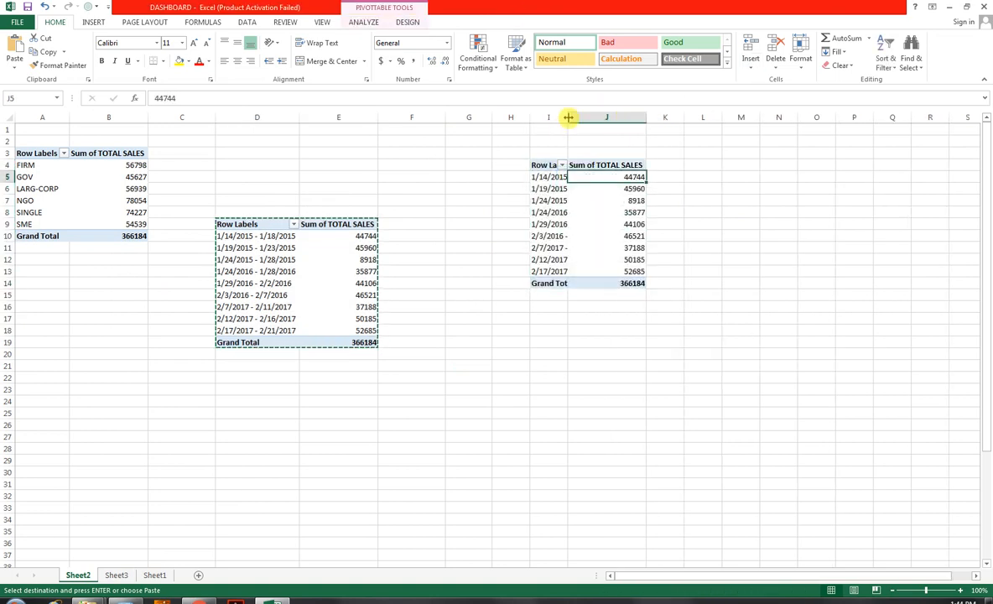
{"action": "double_click", "coordinate": [569, 118]}
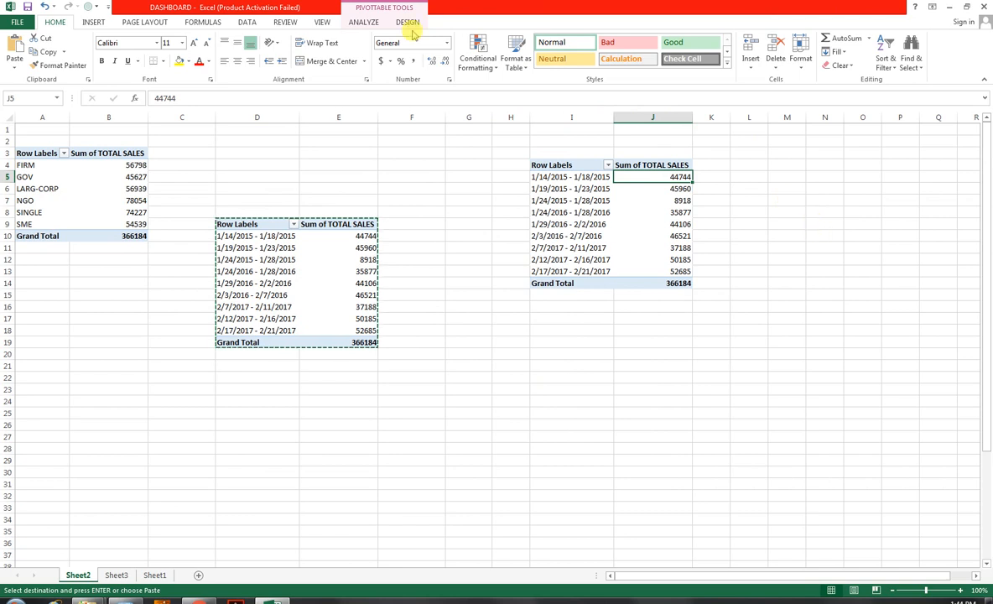
Remove the DATE and Sum of TOTAL SALES fields from the copied PivotTable at I4 to empty it
{"action": "left_click", "coordinate": [363, 22]}
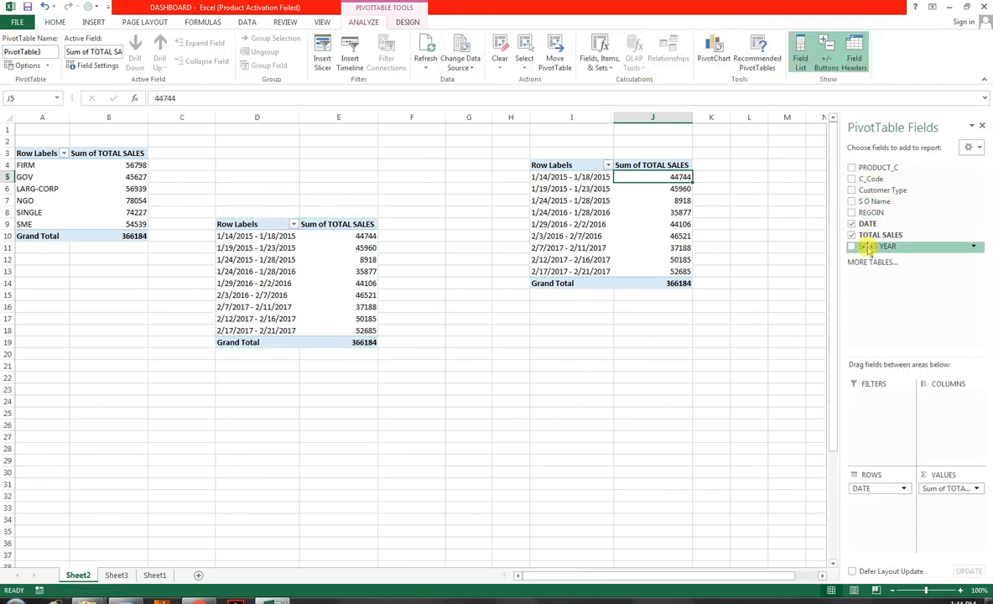
{"action": "left_click_drag", "start_coordinate": [891, 487], "coordinate": [891, 340]}
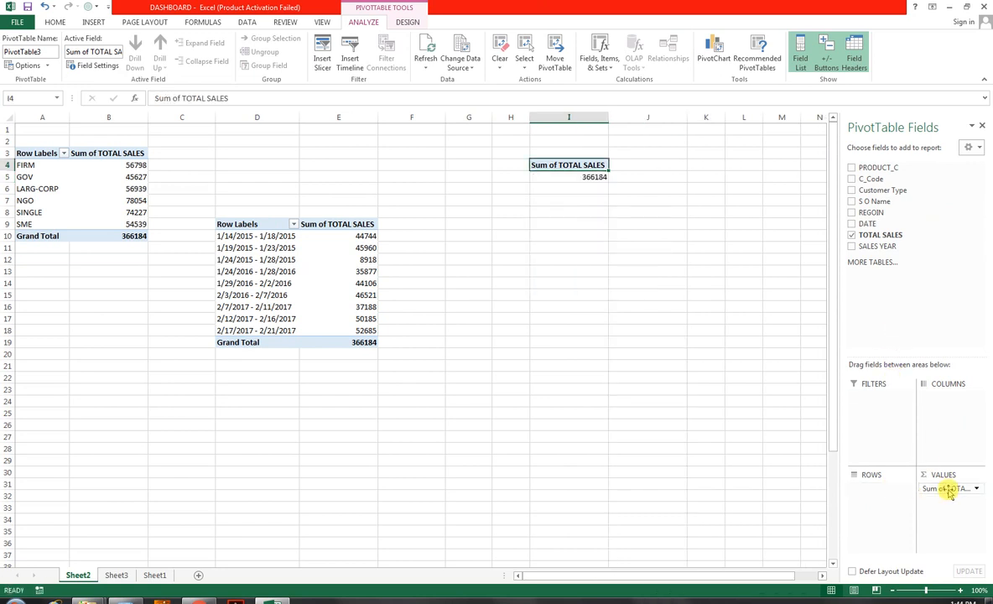
{"action": "left_click_drag", "start_coordinate": [948, 492], "coordinate": [843, 300]}
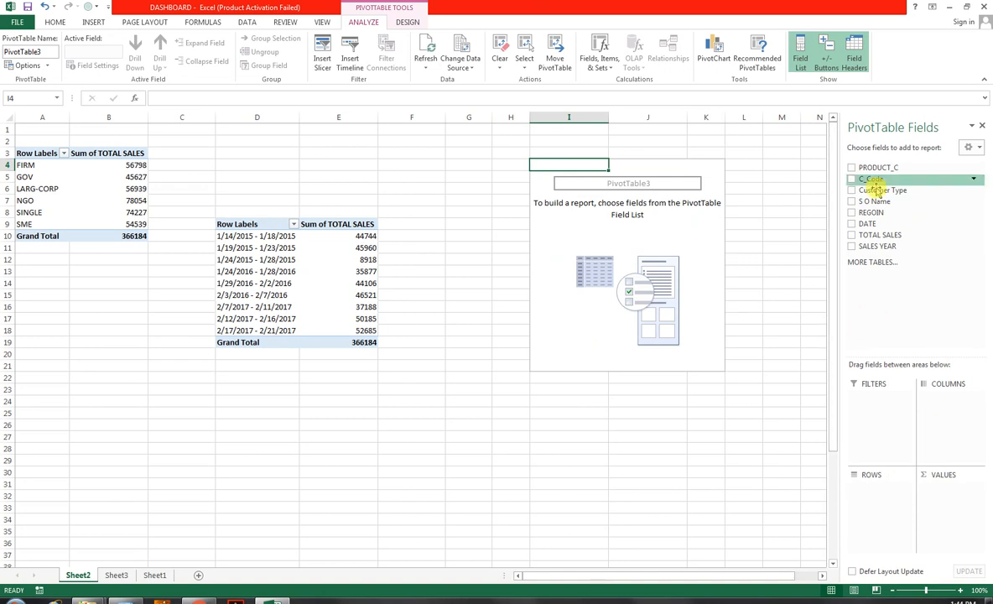
Build the PivotTable at I4 with S O Name as columns, TOTAL SALES as values and SALES YEAR as rows
{"action": "left_click_drag", "start_coordinate": [856, 202], "coordinate": [906, 400]}
{"action": "left_click_drag", "start_coordinate": [880, 235], "coordinate": [941, 501]}
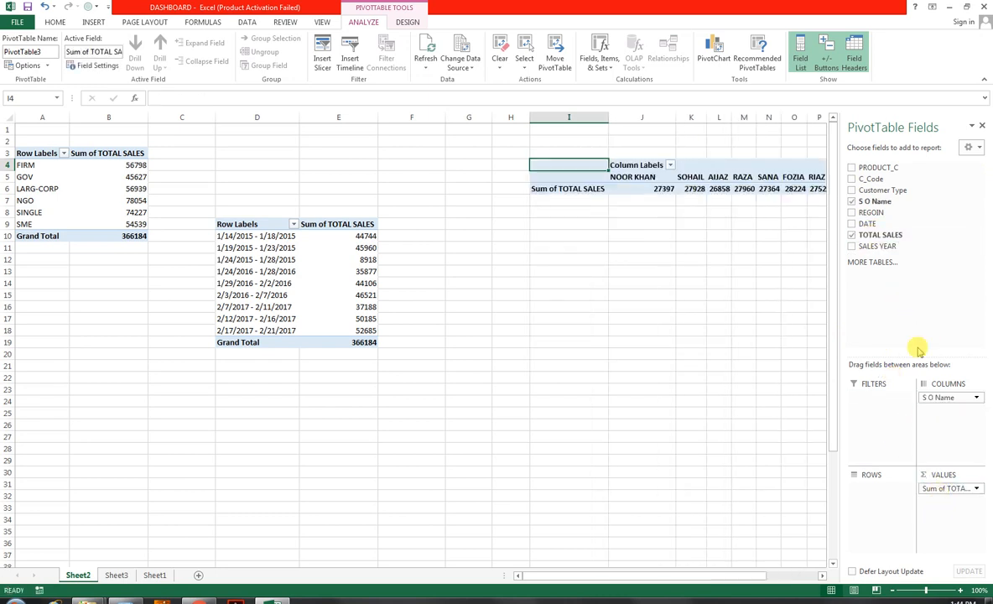
{"action": "left_click_drag", "start_coordinate": [874, 245], "coordinate": [876, 502]}
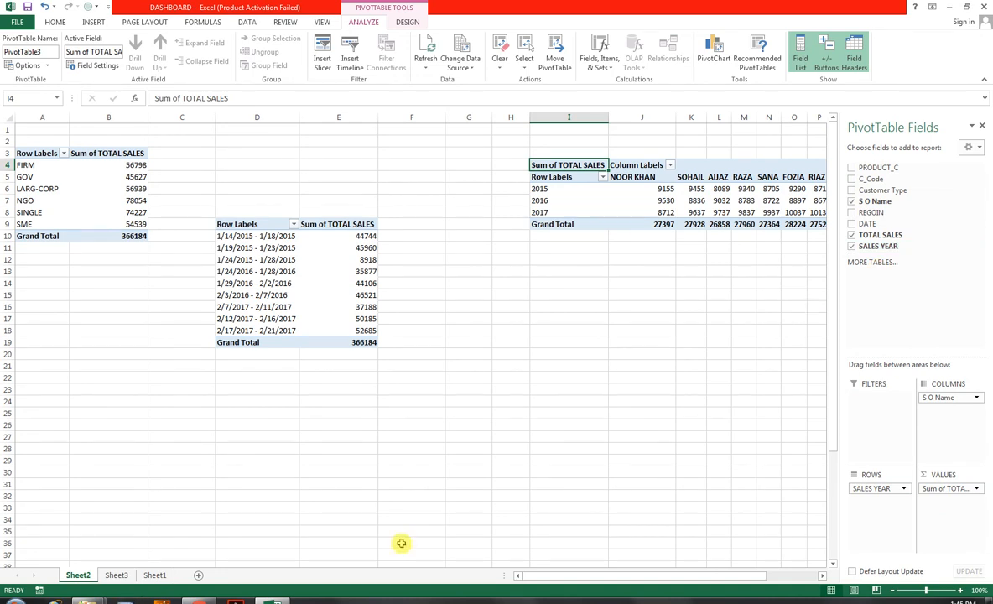
Try a 100% Stacked Column PivotChart of sales by SALES YEAR and S O Name, and remove it from Sheet2
{"action": "left_click", "coordinate": [558, 176]}
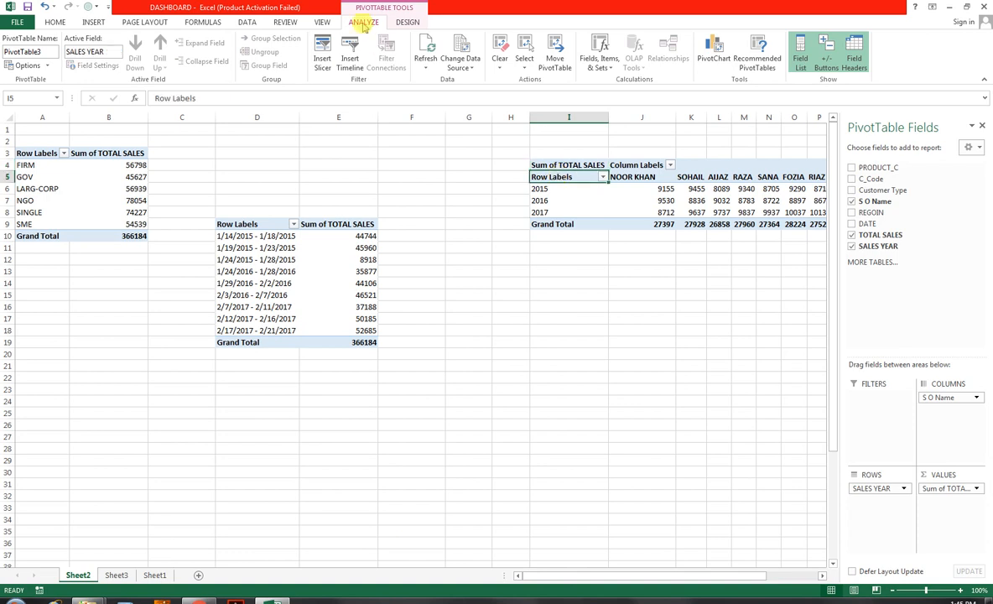
{"action": "left_click", "coordinate": [714, 52]}
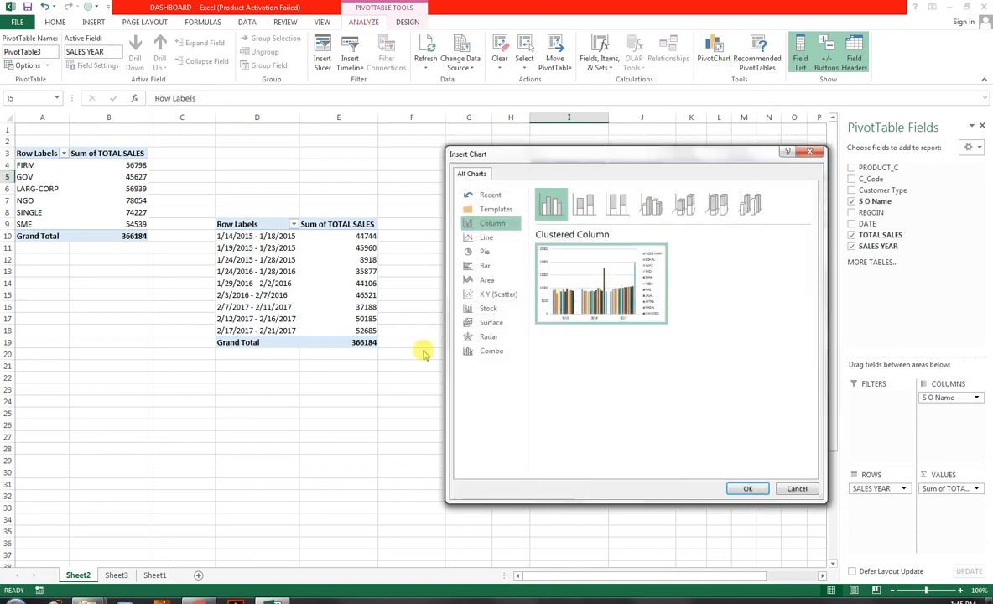
{"action": "left_click", "coordinate": [589, 209]}
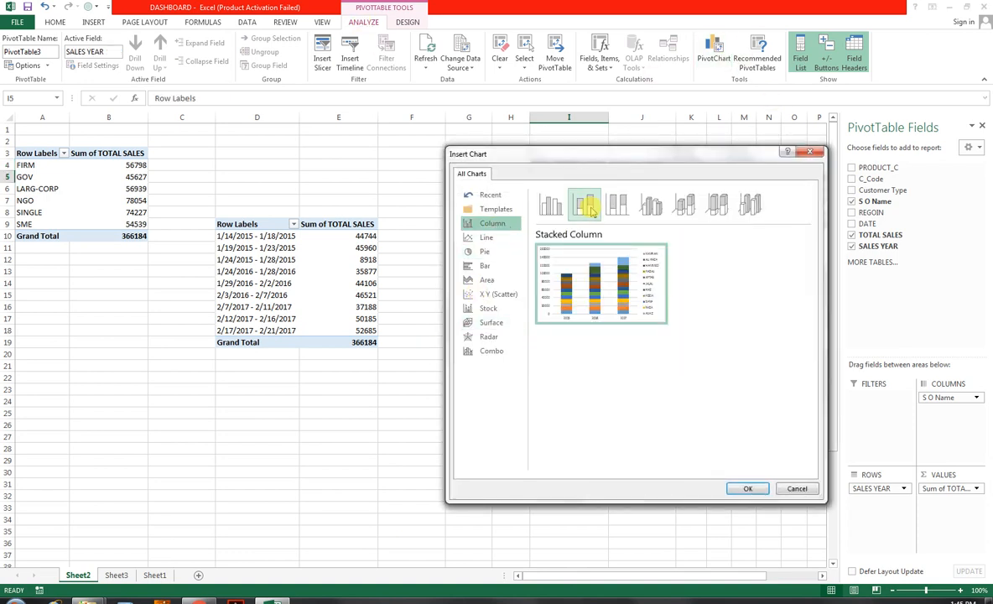
{"action": "left_click", "coordinate": [625, 211]}
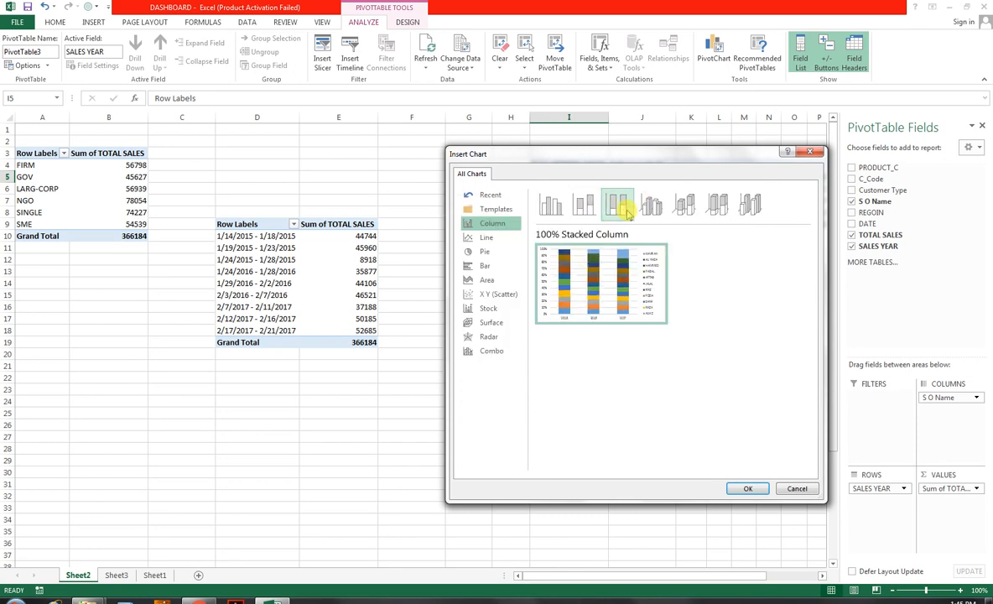
{"action": "left_click", "coordinate": [745, 488]}
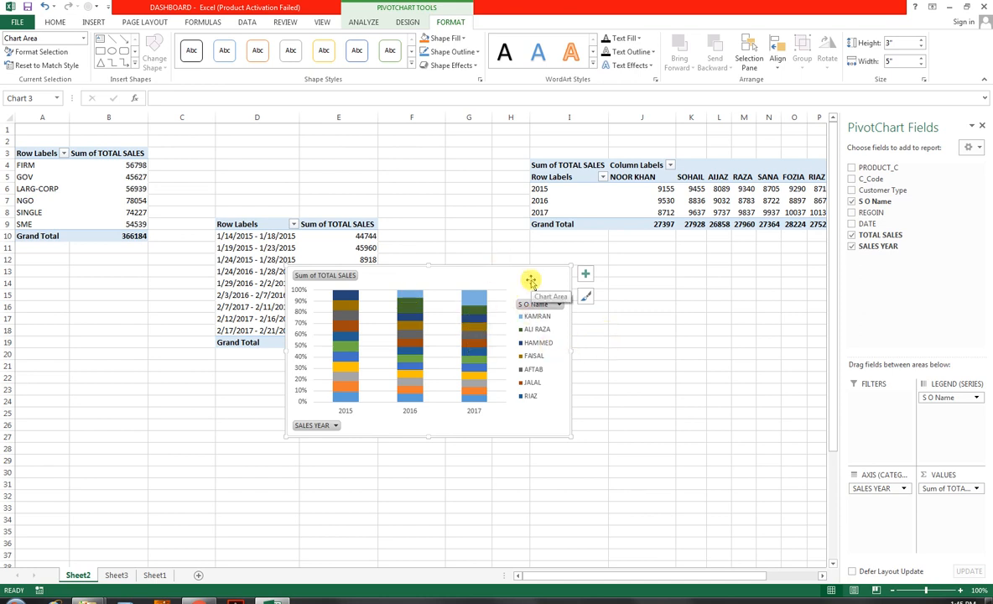
{"action": "key", "text": "Delete"}
Replace SALES YEAR with DATE in the third PivotTable's rows and insert a 100% Stacked Column PivotChart from it
{"action": "left_click_drag", "start_coordinate": [879, 490], "coordinate": [813, 231]}
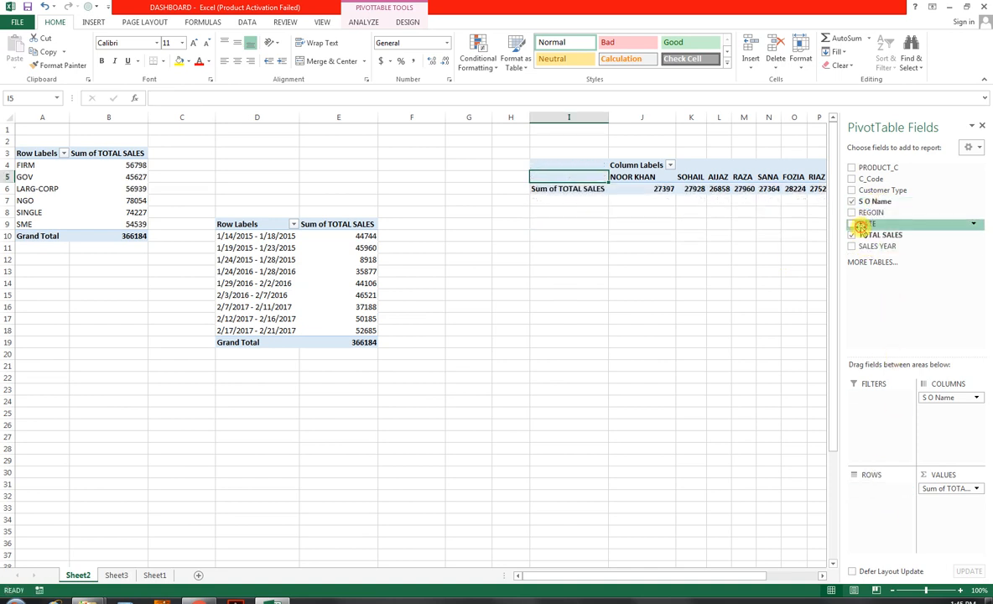
{"action": "left_click_drag", "start_coordinate": [861, 224], "coordinate": [889, 507]}
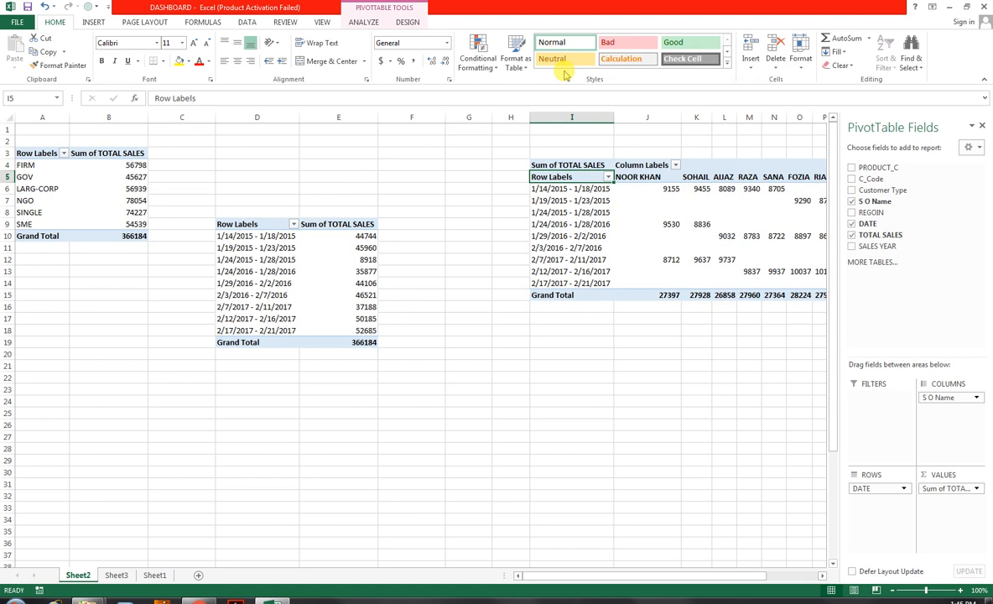
{"action": "left_click", "coordinate": [368, 23]}
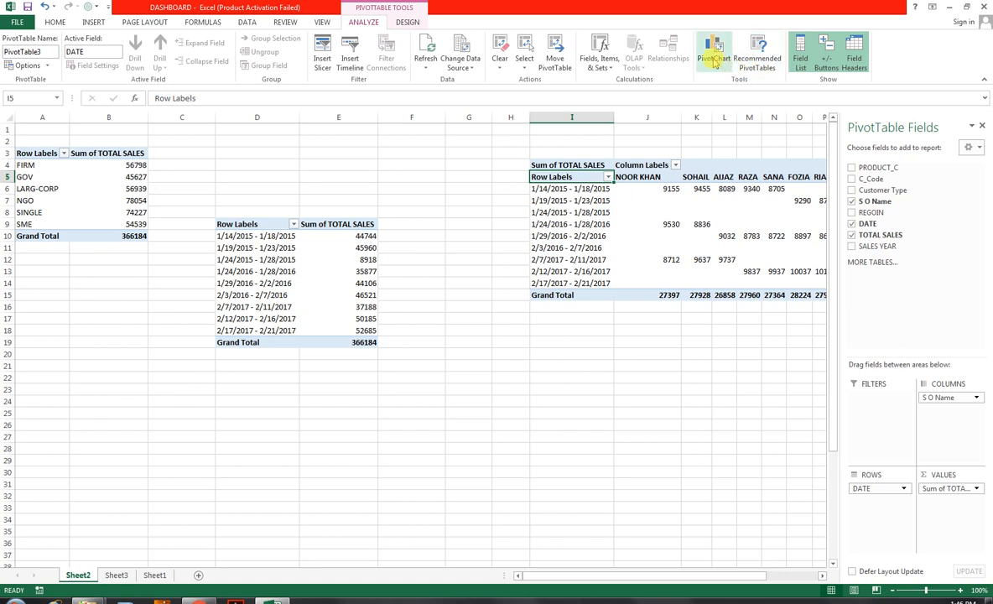
{"action": "left_click", "coordinate": [713, 59]}
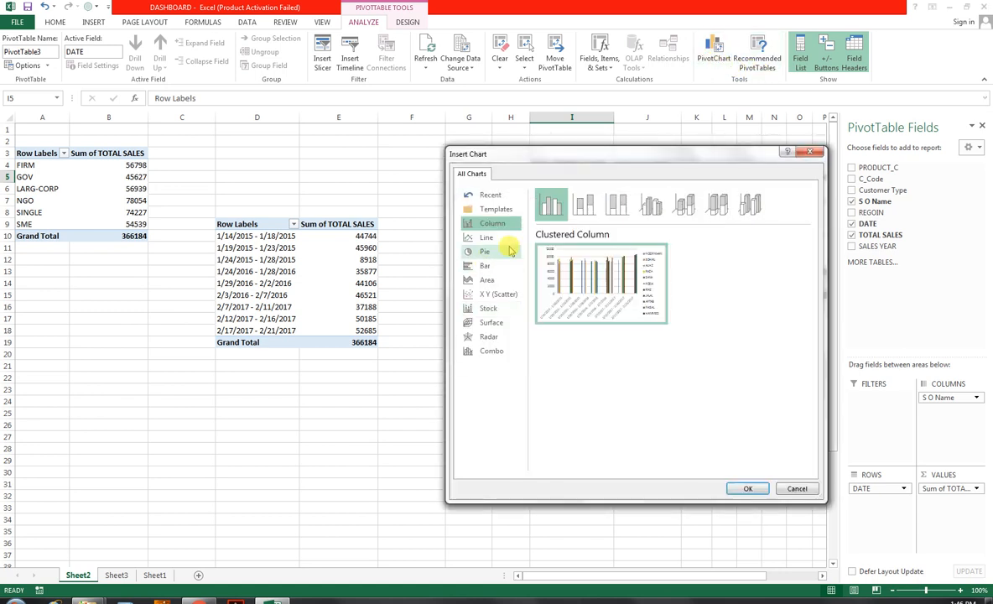
{"action": "left_click", "coordinate": [616, 204]}
{"action": "left_click", "coordinate": [585, 204]}
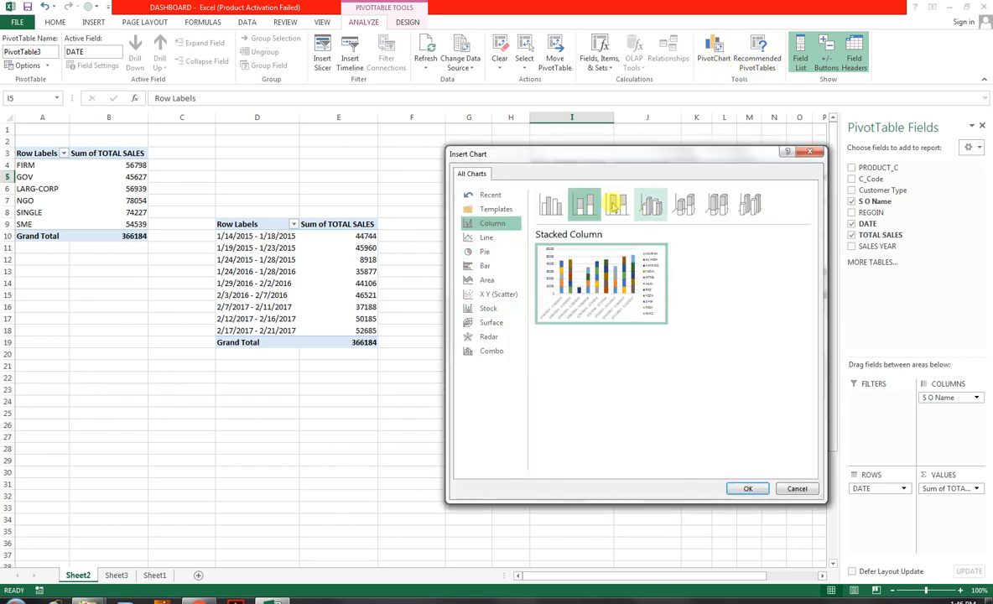
{"action": "left_click", "coordinate": [616, 204]}
{"action": "left_click", "coordinate": [747, 486]}
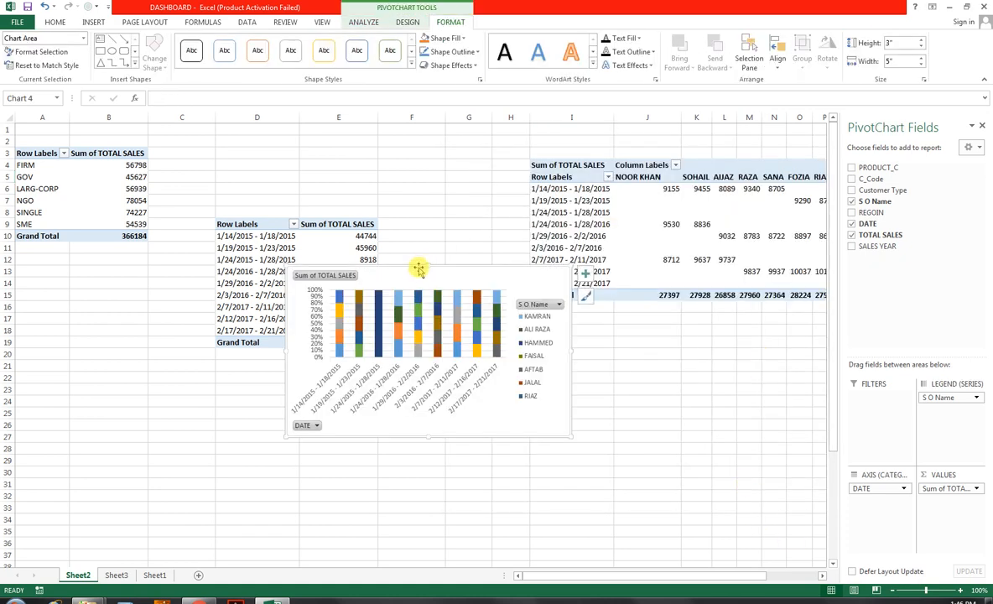
Move the 100% stacked column PivotChart from Sheet2 to cell C20 on Sheet3, beneath the customer type chart
{"action": "key", "text": "Delete"}
{"action": "left_click", "coordinate": [126, 576]}
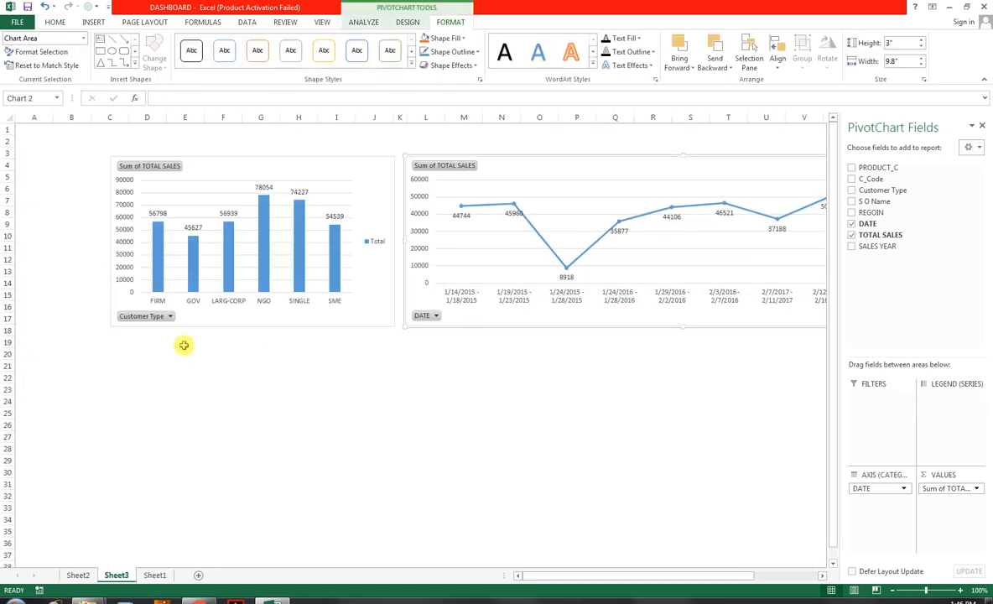
{"action": "left_click", "coordinate": [127, 351]}
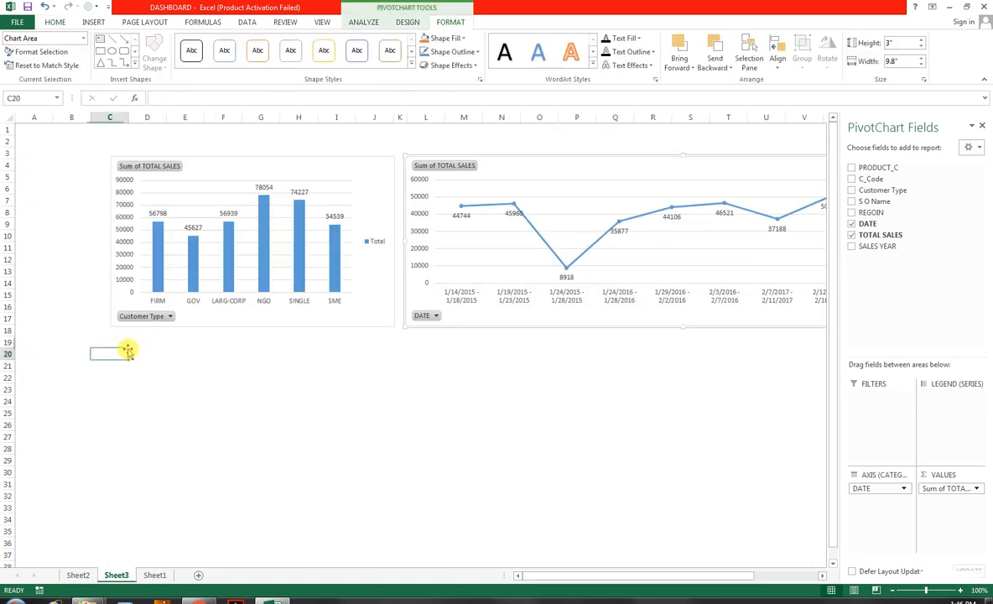
{"action": "left_click", "coordinate": [143, 352]}
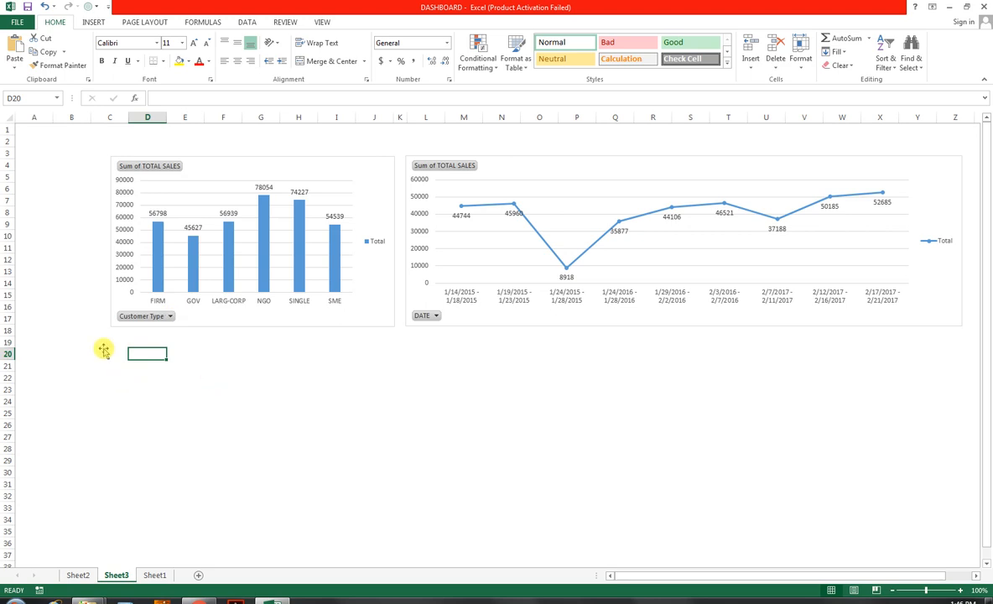
{"action": "key", "text": "ctrl+v"}
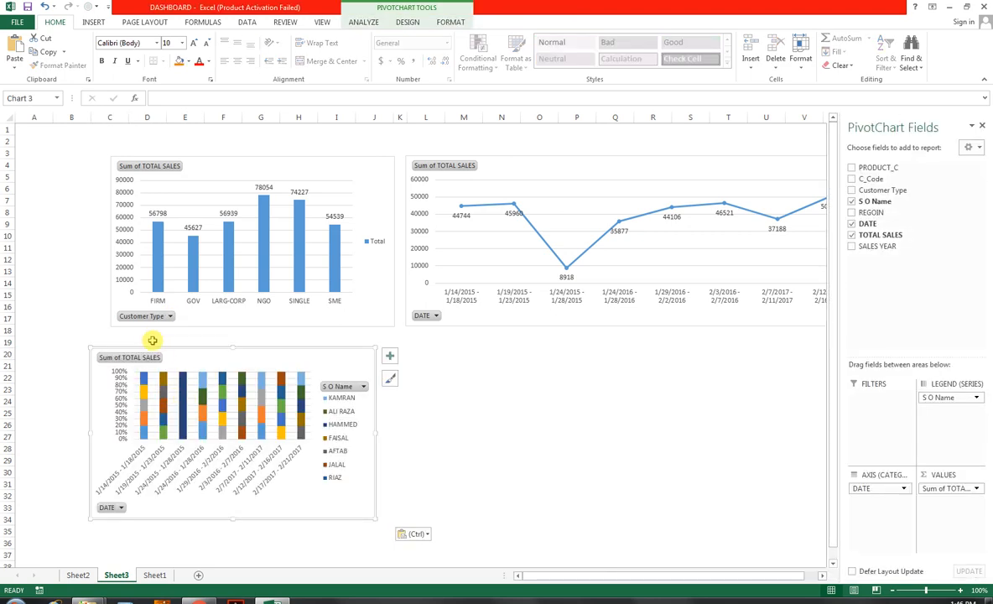
Align the 100% stacked column chart directly beneath the customer type chart on Sheet3 and open its chart element options
{"action": "left_click_drag", "start_coordinate": [158, 347], "coordinate": [178, 331]}
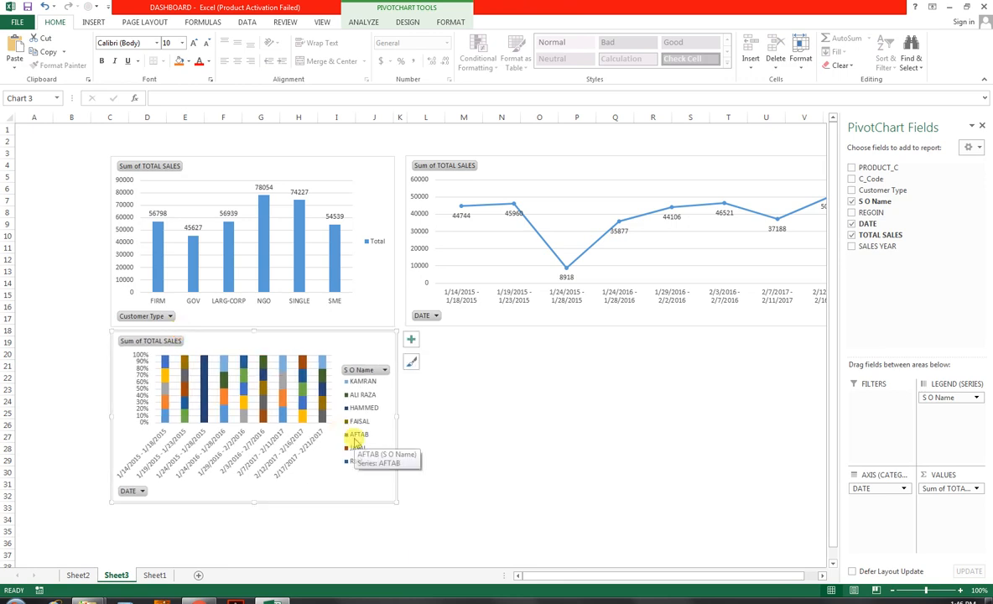
{"action": "left_click", "coordinate": [411, 339]}
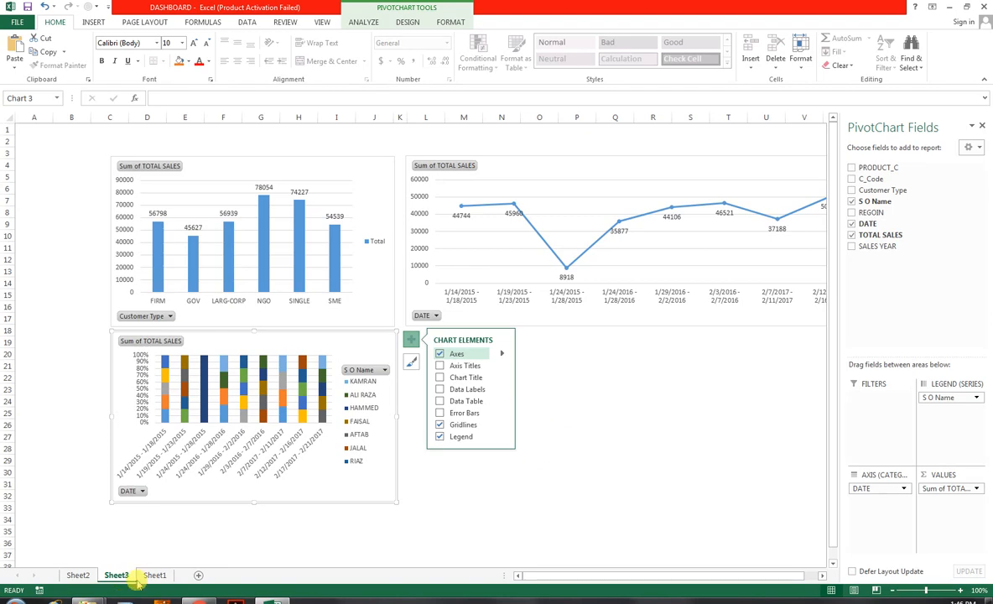
Copy the PivotTable of sales by date interval on Sheet2 and paste it at cell H20
{"action": "left_click", "coordinate": [78, 574]}
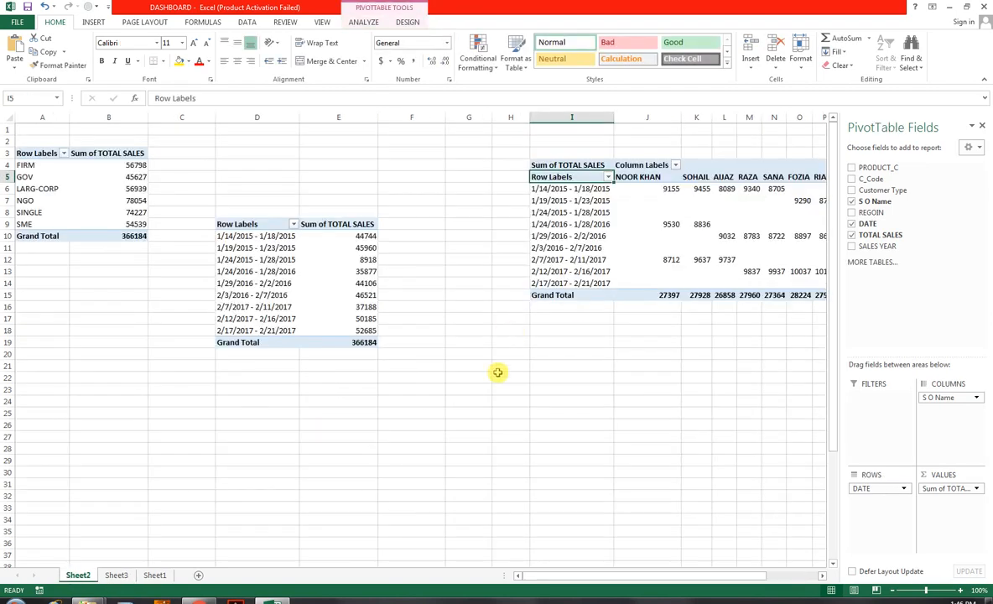
{"action": "left_click_drag", "start_coordinate": [216, 223], "coordinate": [335, 340]}
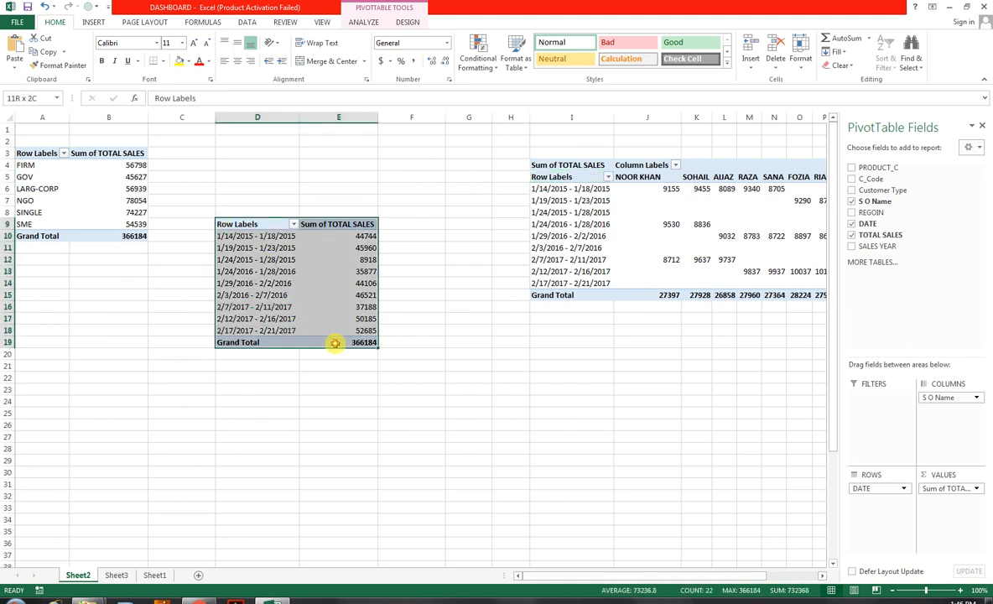
{"action": "key", "text": "ctrl+c"}
{"action": "left_click", "coordinate": [495, 358]}
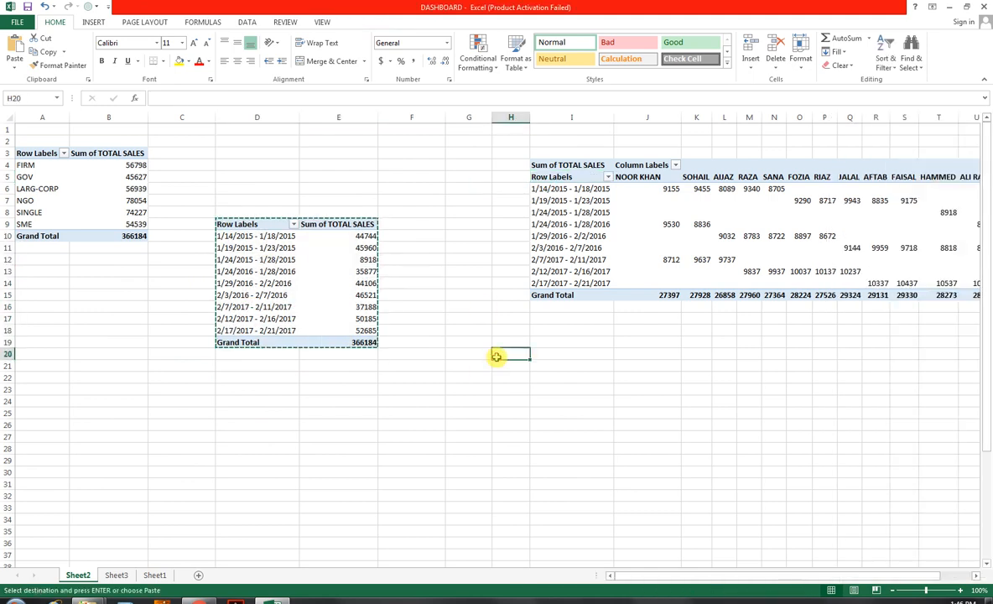
{"action": "key", "text": "ctrl+v"}
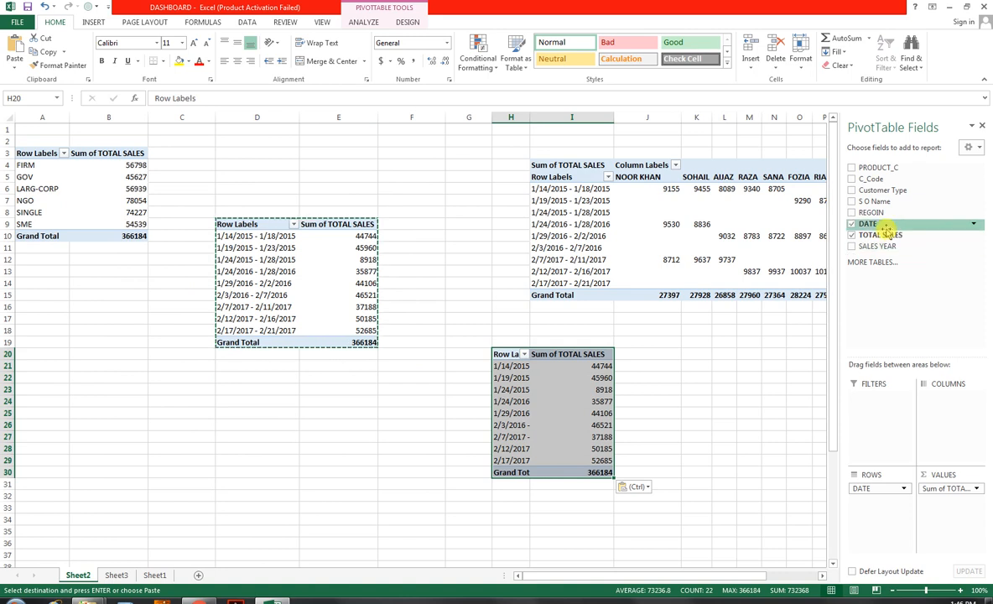
Replace DATE with SALES YEAR in the rows of the PivotTable at H20 and add S O Name to its columns
{"action": "left_click_drag", "start_coordinate": [886, 227], "coordinate": [494, 558]}
{"action": "left_click", "coordinate": [858, 488]}
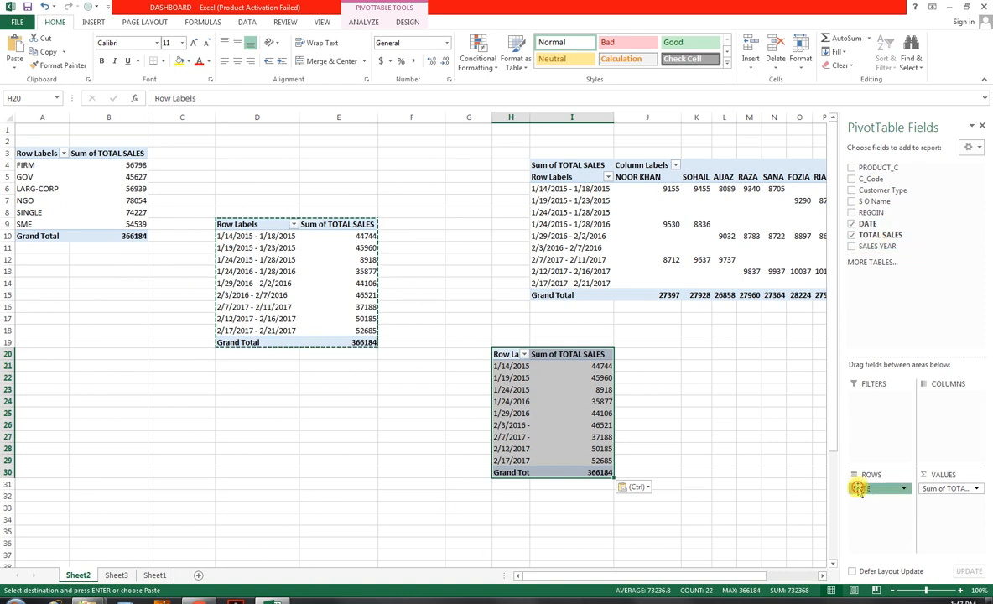
{"action": "left_click_drag", "start_coordinate": [858, 488], "coordinate": [882, 484]}
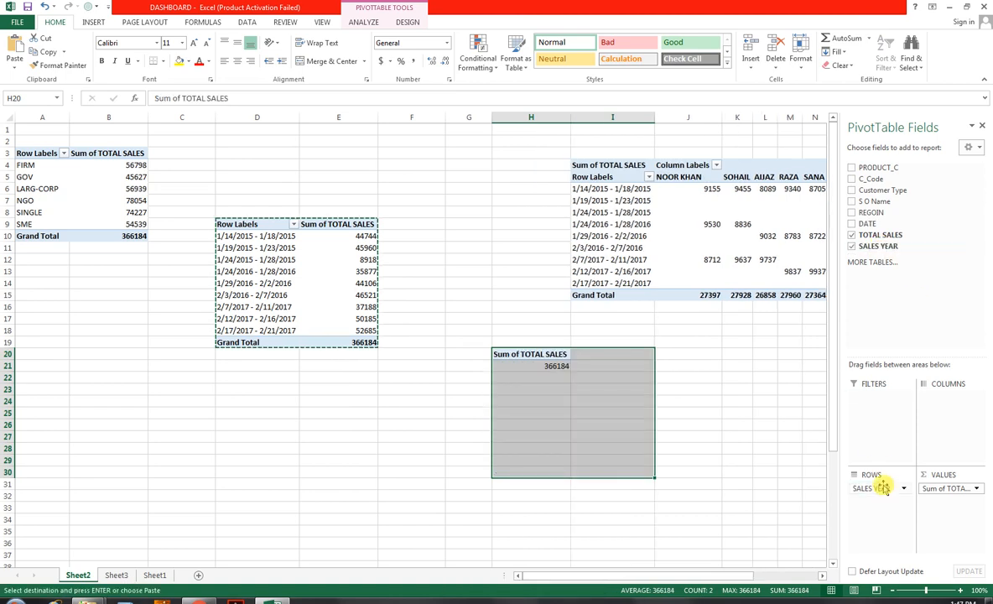
{"action": "left_click", "coordinate": [648, 413]}
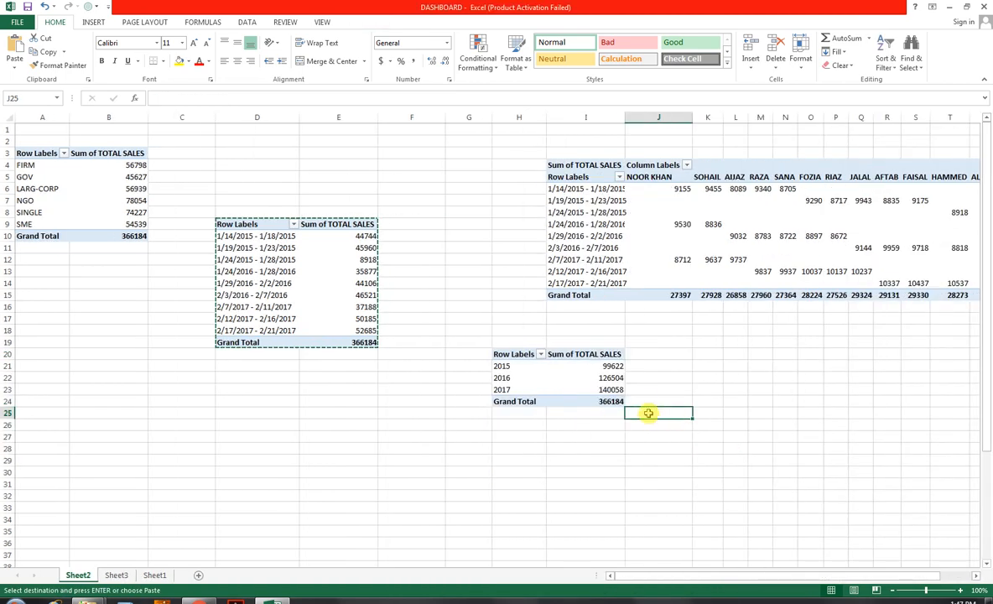
{"action": "left_click", "coordinate": [525, 366]}
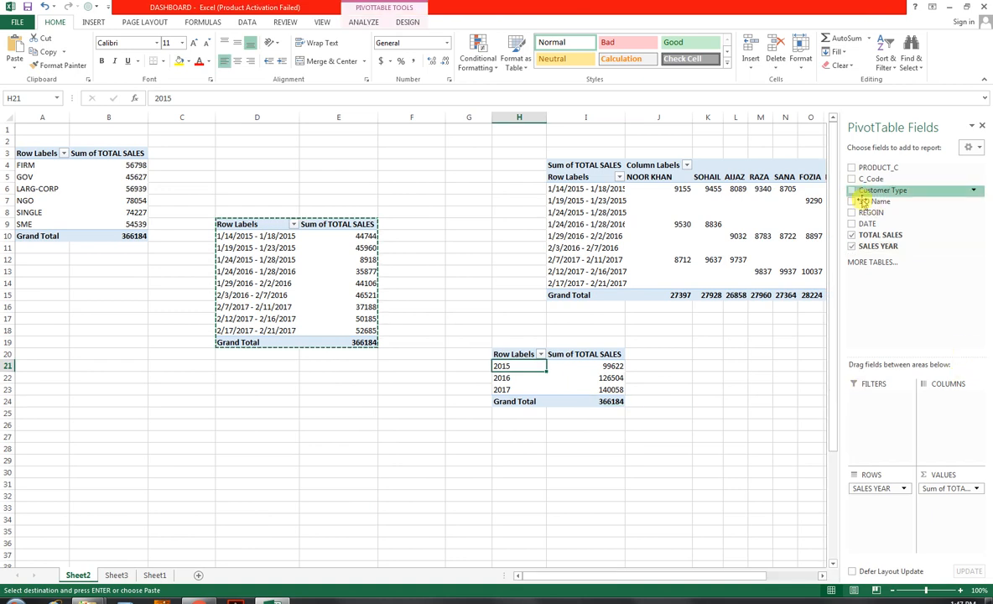
{"action": "left_click_drag", "start_coordinate": [929, 315], "coordinate": [954, 399]}
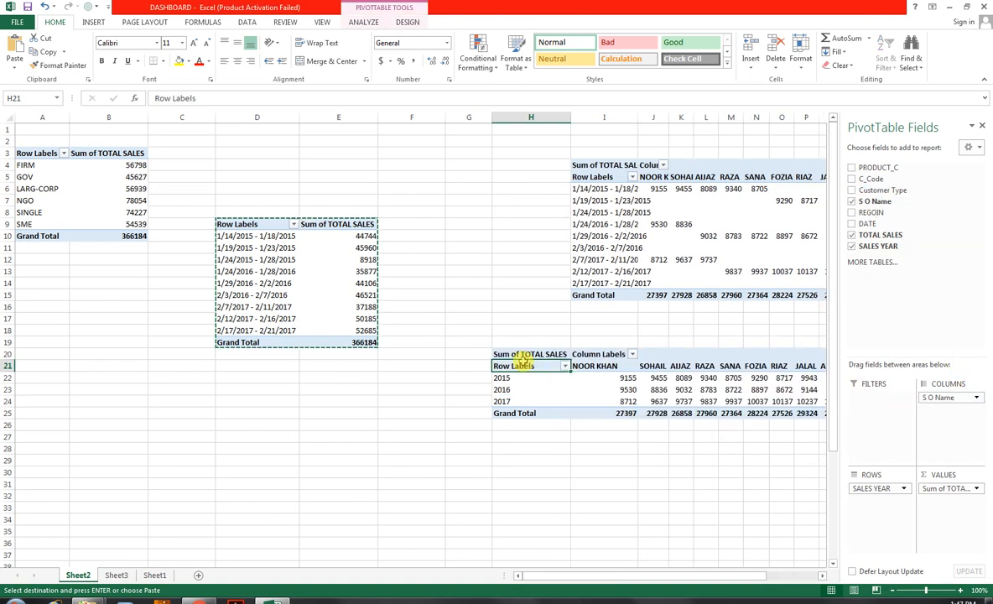
Insert a Stacked Column PivotChart from the PivotTable of sales by SALES YEAR and S O Name
{"action": "left_click", "coordinate": [369, 22]}
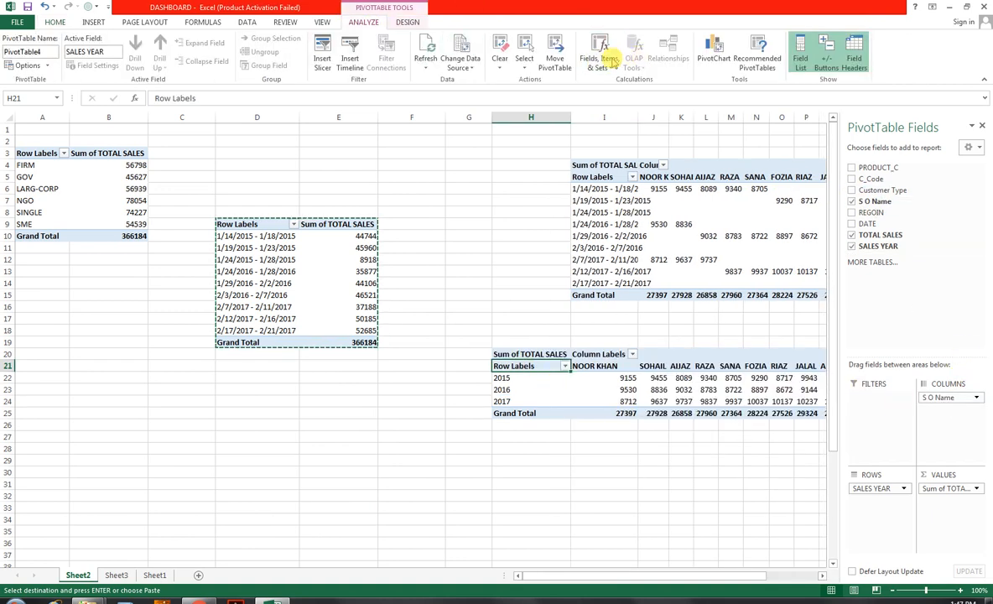
{"action": "left_click", "coordinate": [713, 52]}
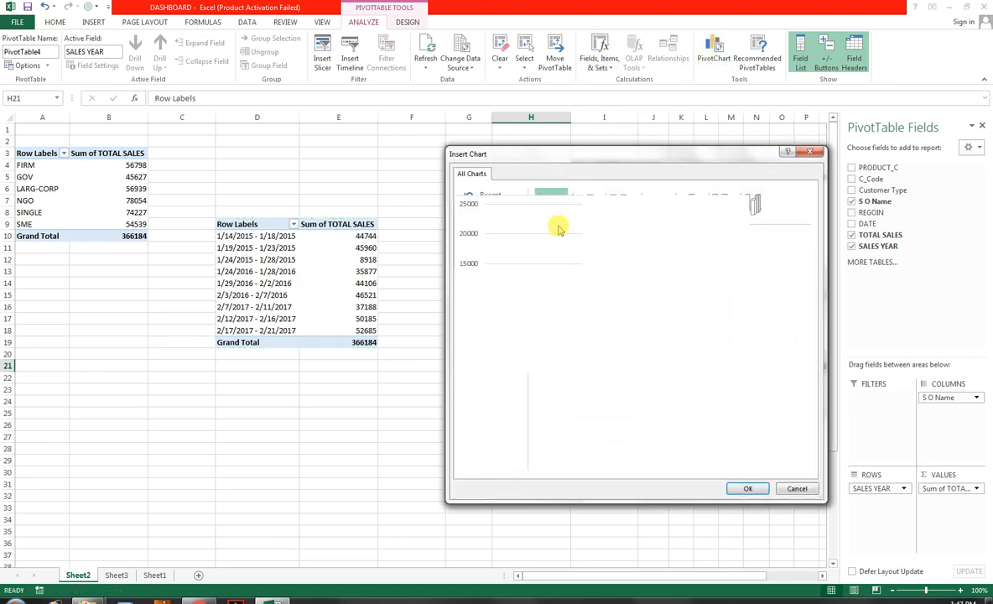
{"action": "left_click", "coordinate": [585, 204]}
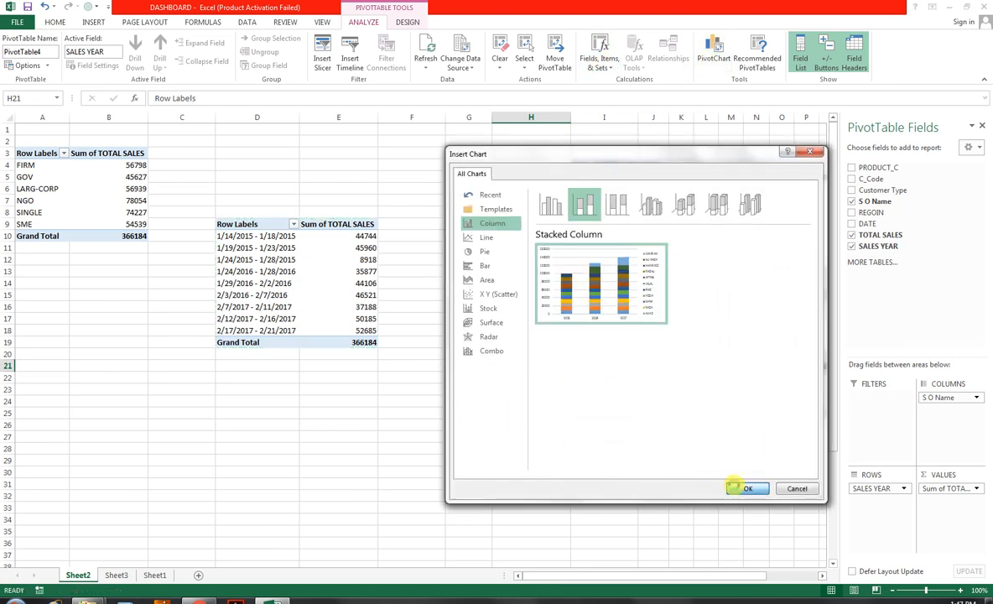
{"action": "left_click", "coordinate": [738, 487]}
Move the stacked column PivotChart to cell L19 on Sheet3, align it beneath the line chart, and return to Sheet2
{"action": "key", "text": "Delete"}
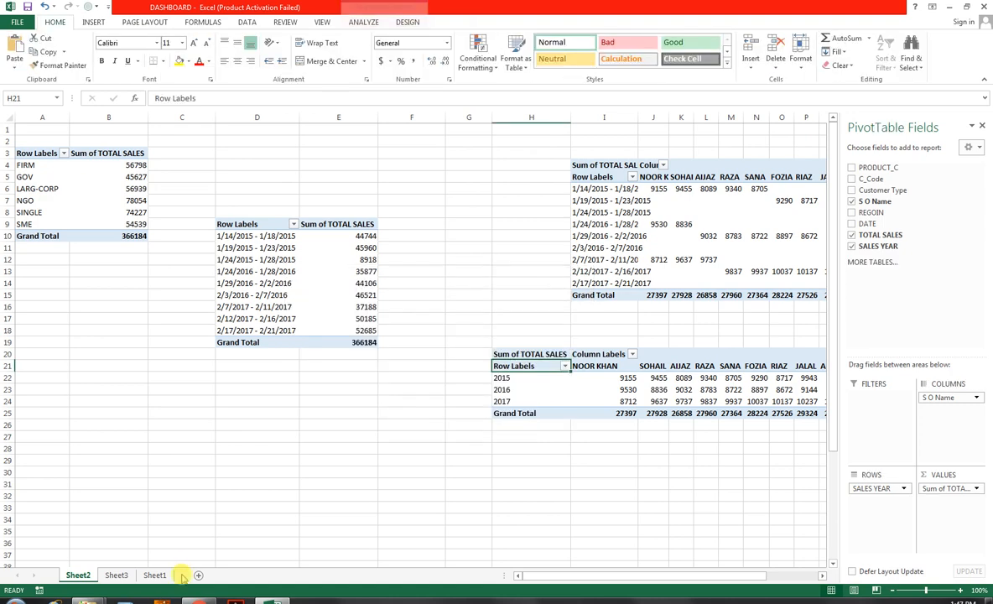
{"action": "left_click", "coordinate": [118, 575]}
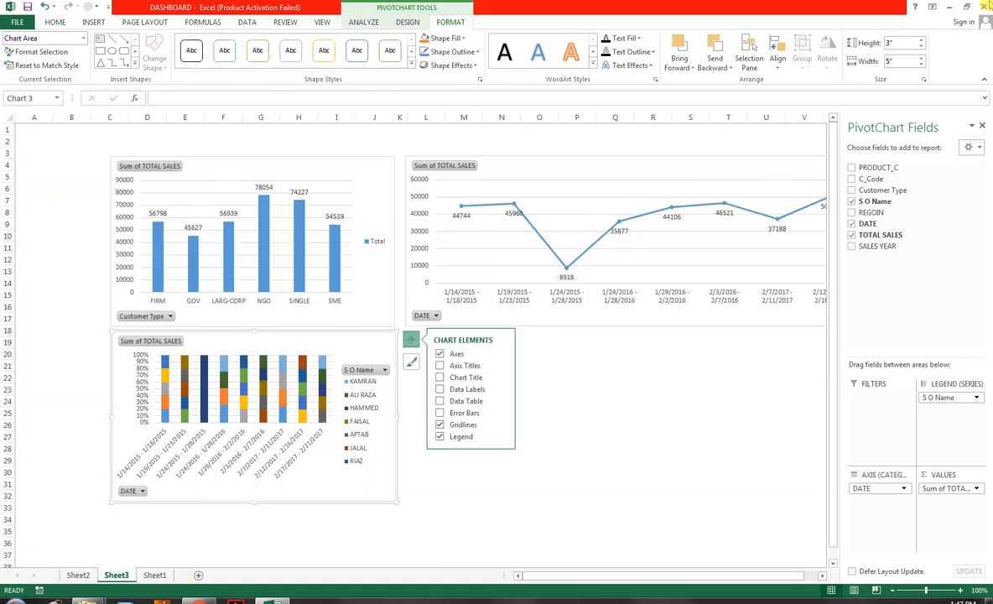
{"action": "left_click", "coordinate": [980, 125]}
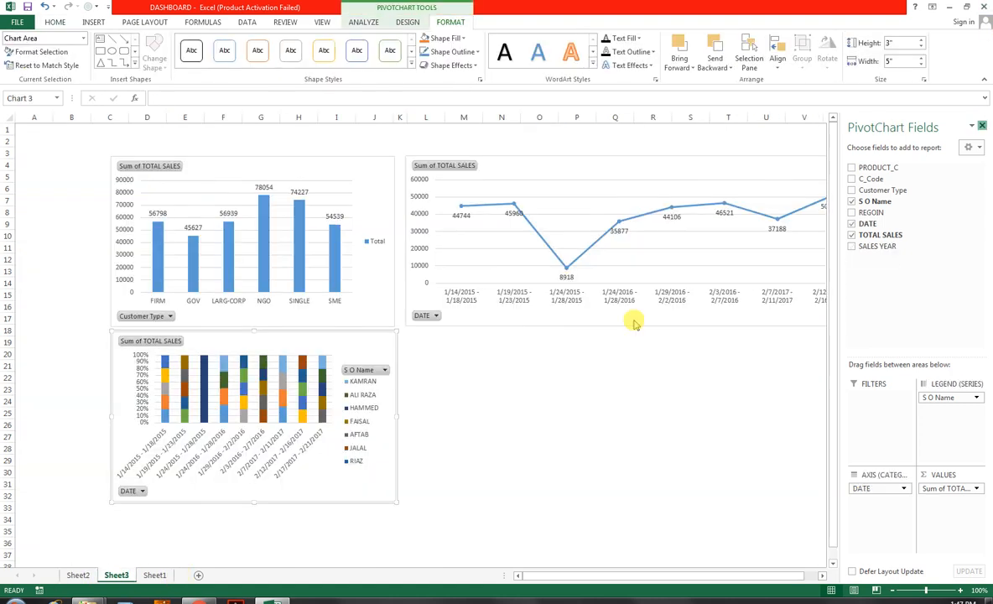
{"action": "left_click", "coordinate": [421, 339]}
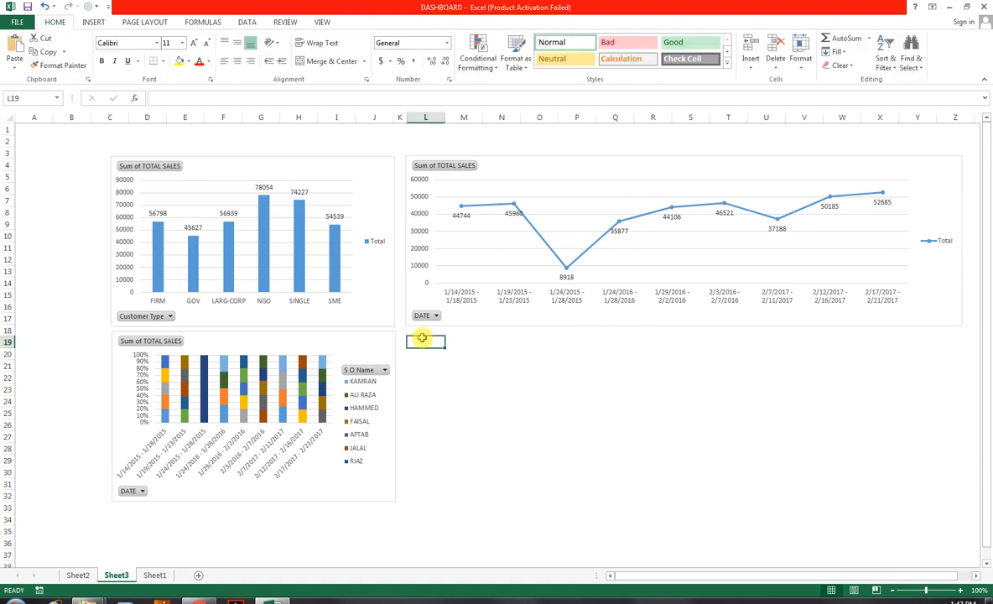
{"action": "key", "text": "ctrl+v"}
{"action": "left_click_drag", "start_coordinate": [622, 340], "coordinate": [621, 331]}
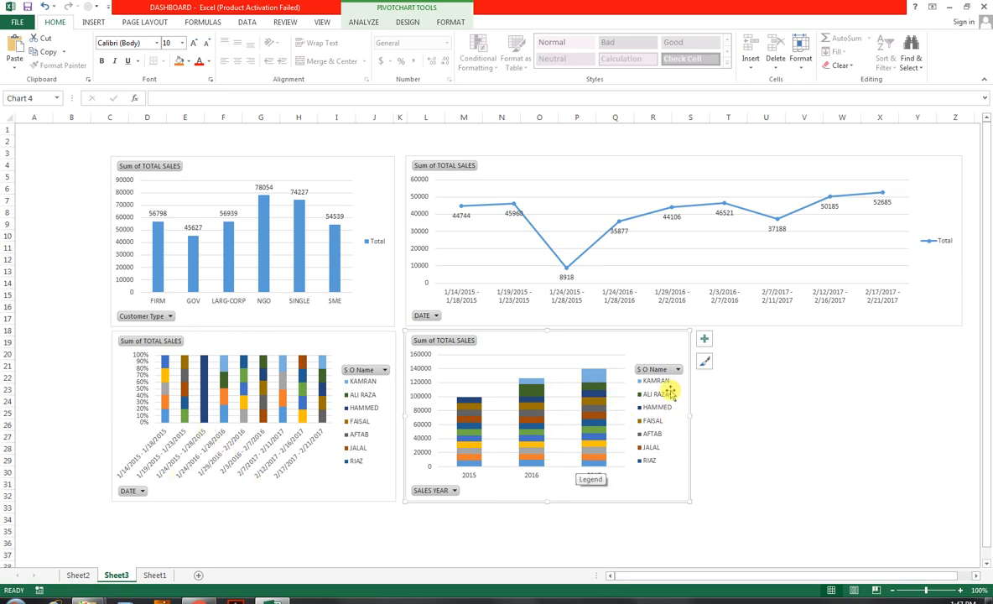
{"action": "left_click", "coordinate": [77, 575]}
{"action": "left_click", "coordinate": [250, 446]}
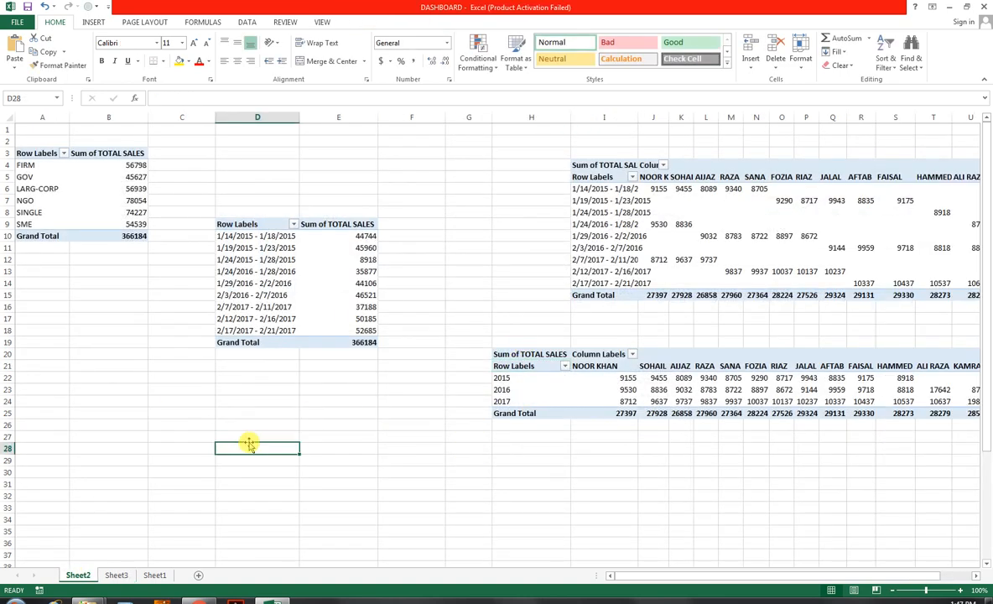
{"action": "key", "text": "ctrl+v"}
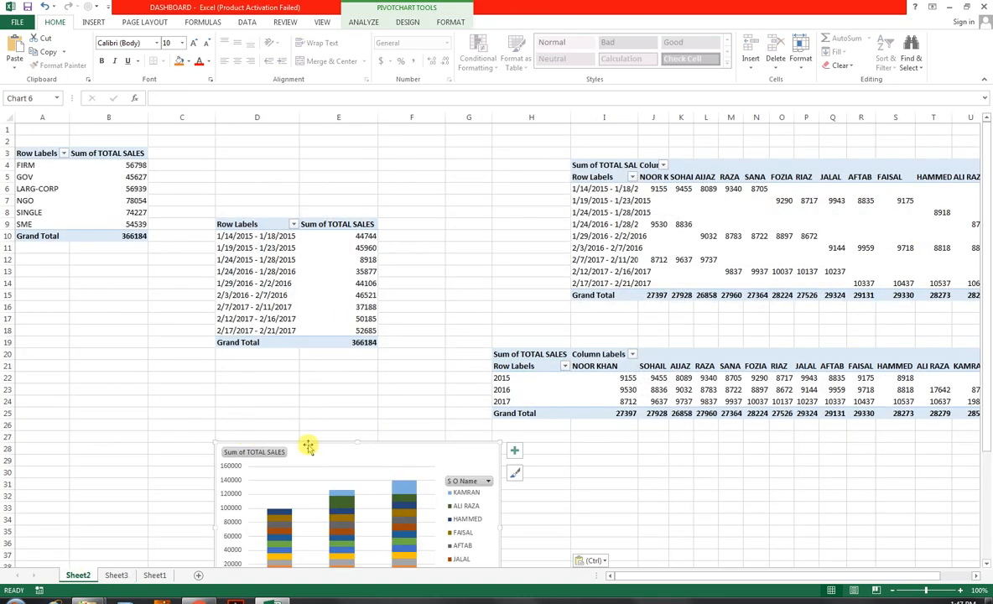
{"action": "key", "text": "Delete"}
Duplicate the date interval PivotTable from D9:E19 to cell B25 on Sheet2
{"action": "left_click_drag", "start_coordinate": [245, 225], "coordinate": [332, 340]}
{"action": "key", "text": "ctrl+c"}
{"action": "left_click", "coordinate": [109, 414]}
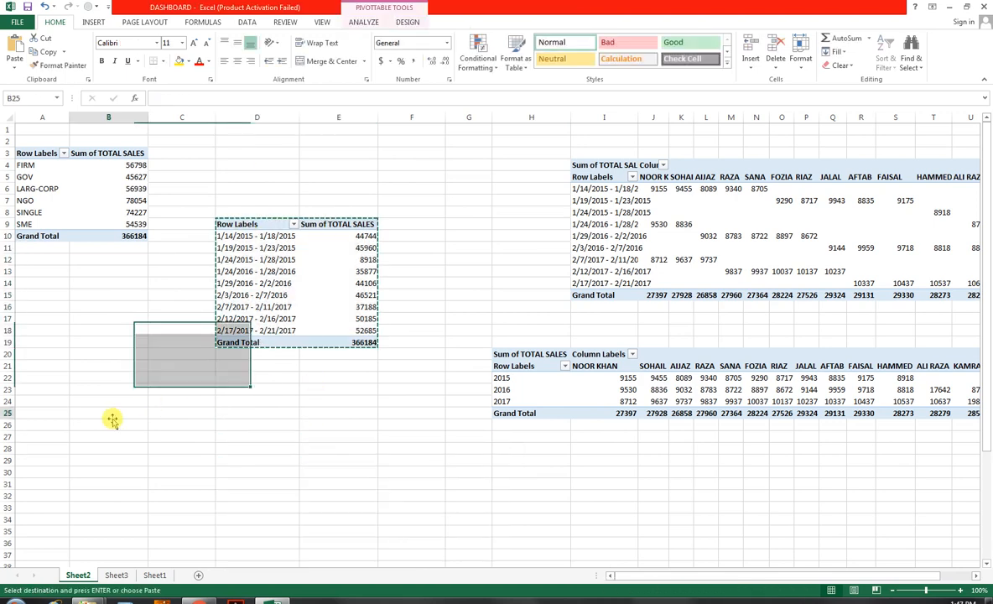
{"action": "key", "text": "ctrl+v"}
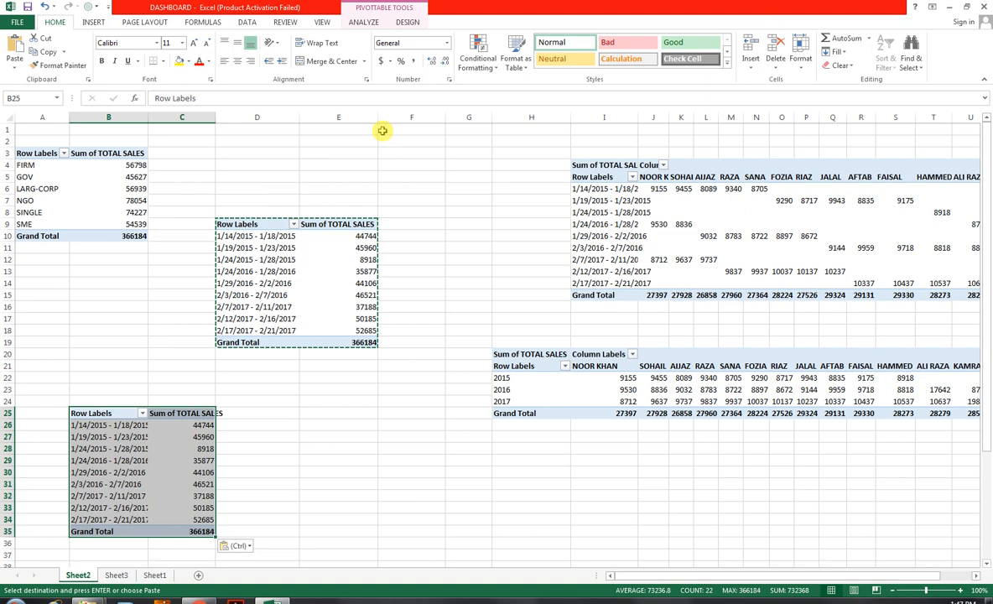
Replace DATE with S O Name in the rows of the PivotTable at B25
{"action": "left_click", "coordinate": [363, 21]}
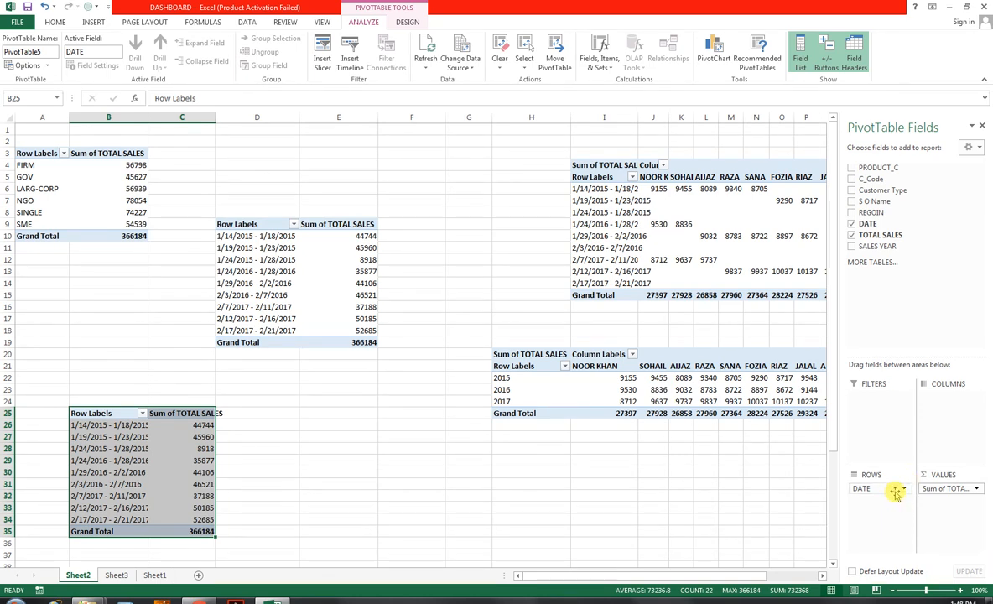
{"action": "left_click_drag", "start_coordinate": [895, 491], "coordinate": [901, 316]}
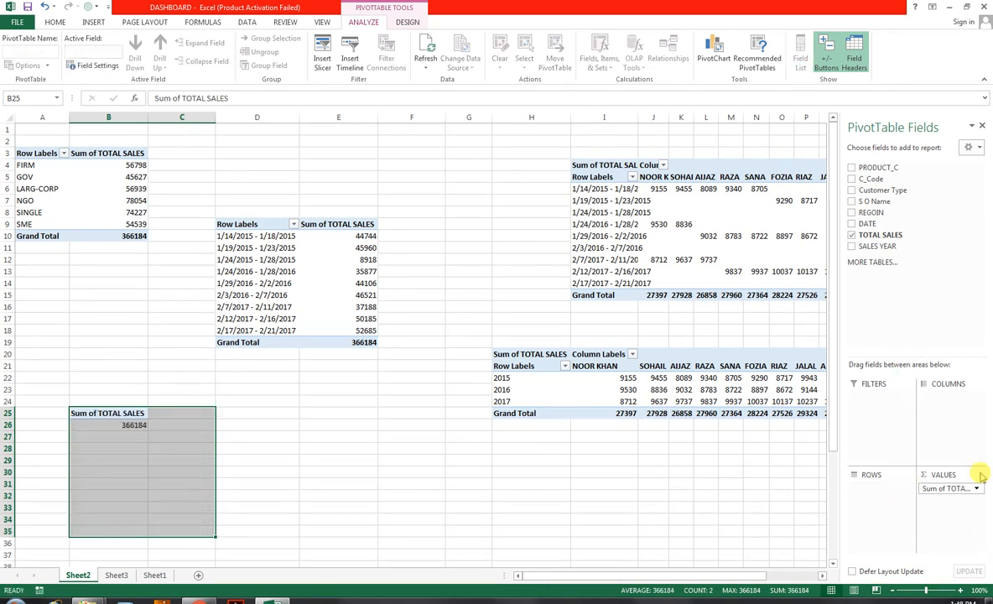
{"action": "left_click_drag", "start_coordinate": [864, 201], "coordinate": [877, 479]}
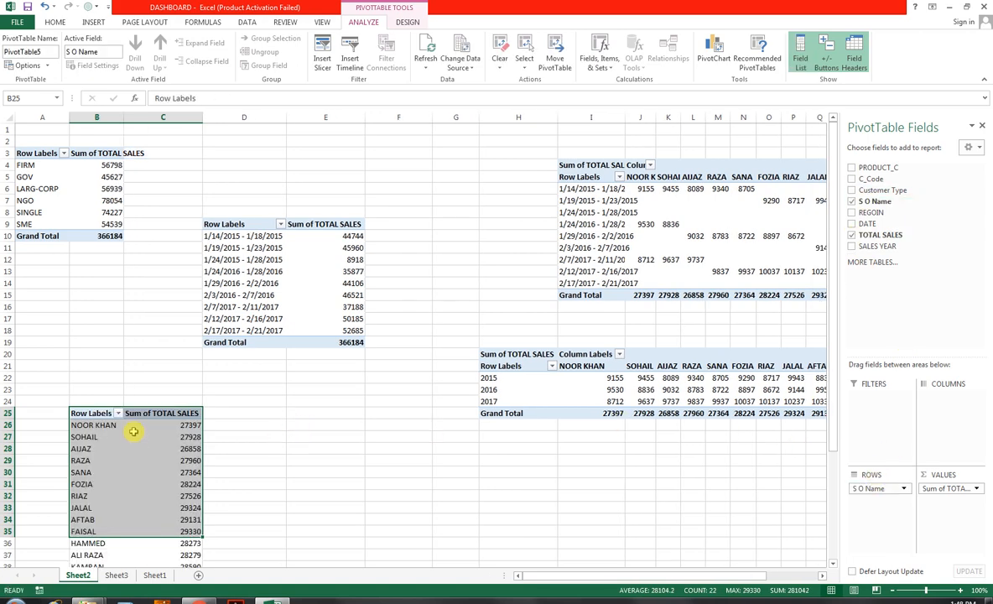
Insert a Clustered Column PivotChart from the PivotTable of total sales by S O Name
{"action": "scroll", "coordinate": [134, 434], "scroll_direction": "down", "scroll_amount": 1}
{"action": "left_click", "coordinate": [77, 389]}
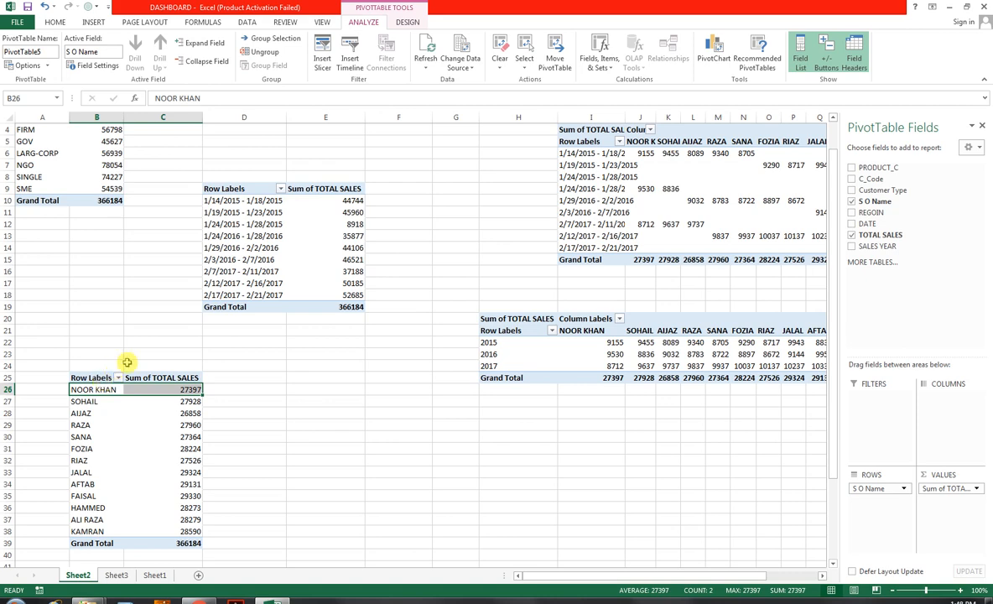
{"action": "left_click", "coordinate": [713, 56]}
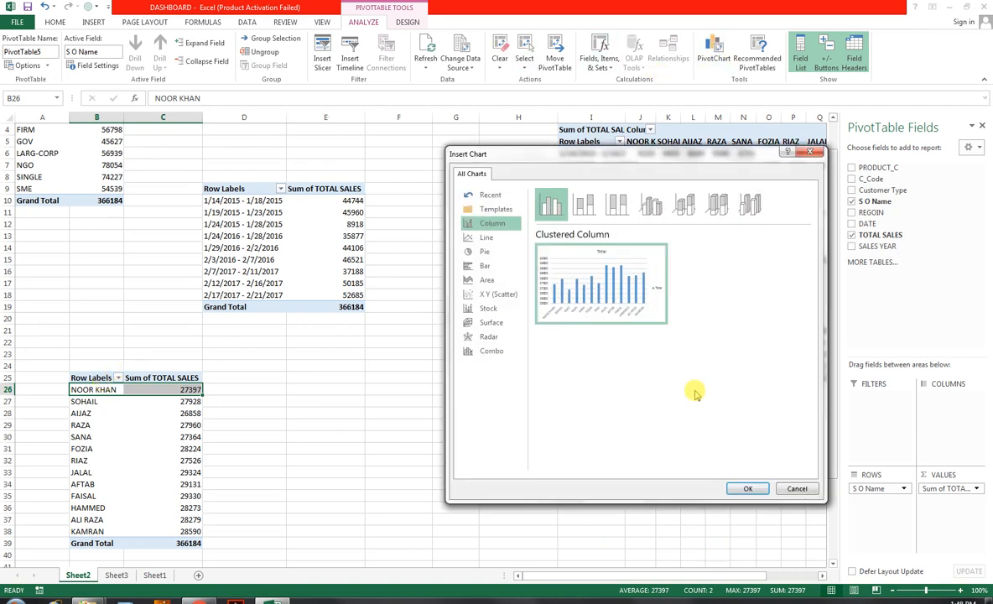
{"action": "left_click", "coordinate": [747, 488]}
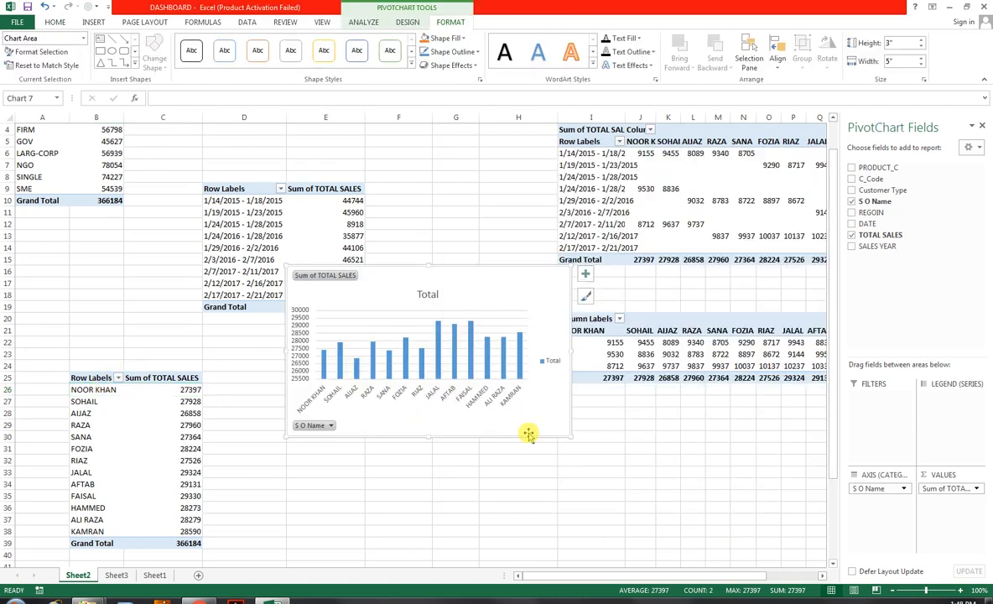
Move the S O Name clustered column PivotChart to Sheet3 at T19 and align it beside the stacked column chart
{"action": "key", "text": "Delete"}
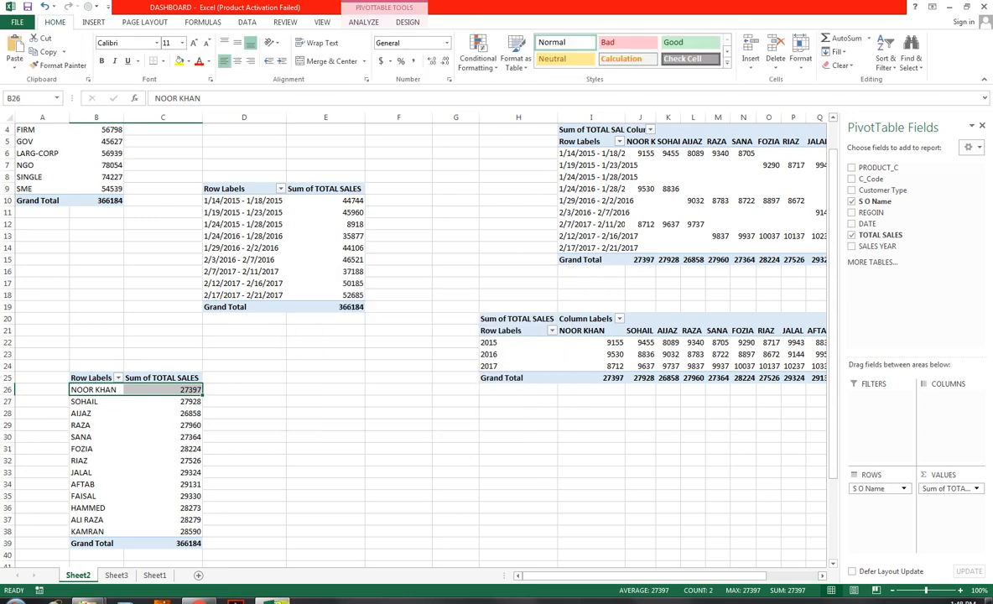
{"action": "left_click", "coordinate": [117, 575]}
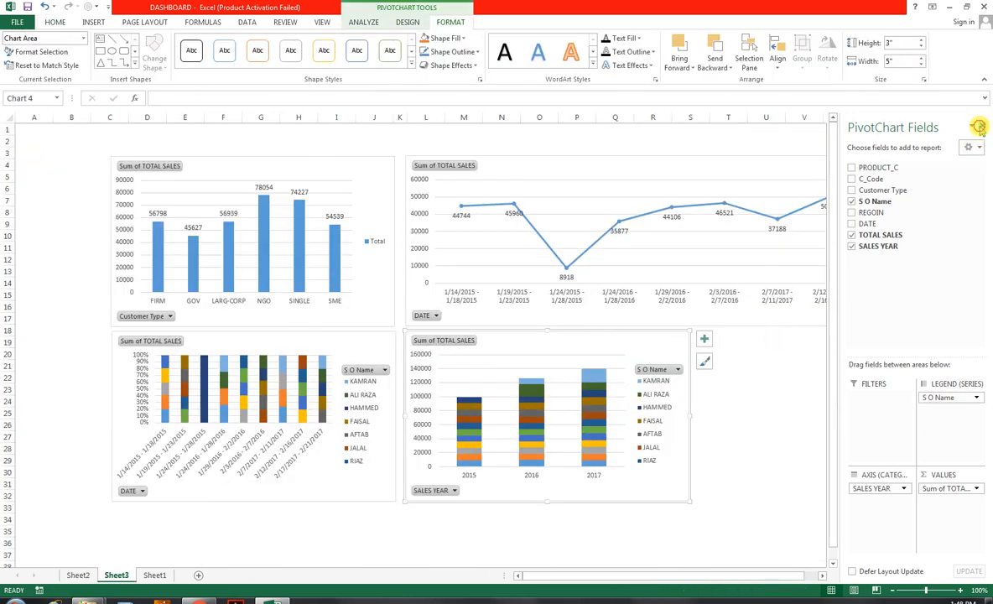
{"action": "left_click", "coordinate": [701, 336]}
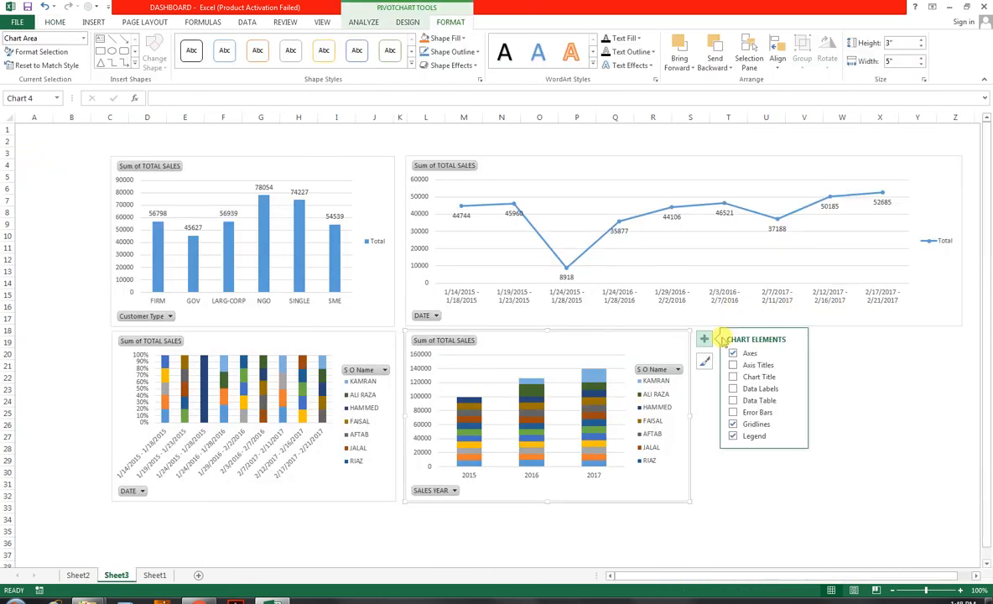
{"action": "left_click", "coordinate": [762, 351]}
{"action": "left_click", "coordinate": [712, 339]}
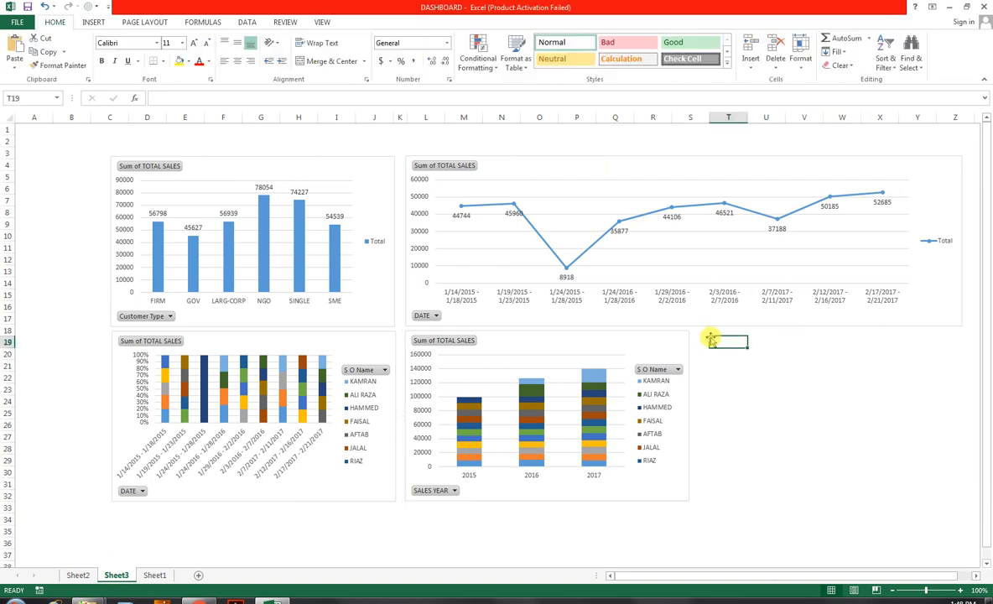
{"action": "key", "text": "ctrl+v"}
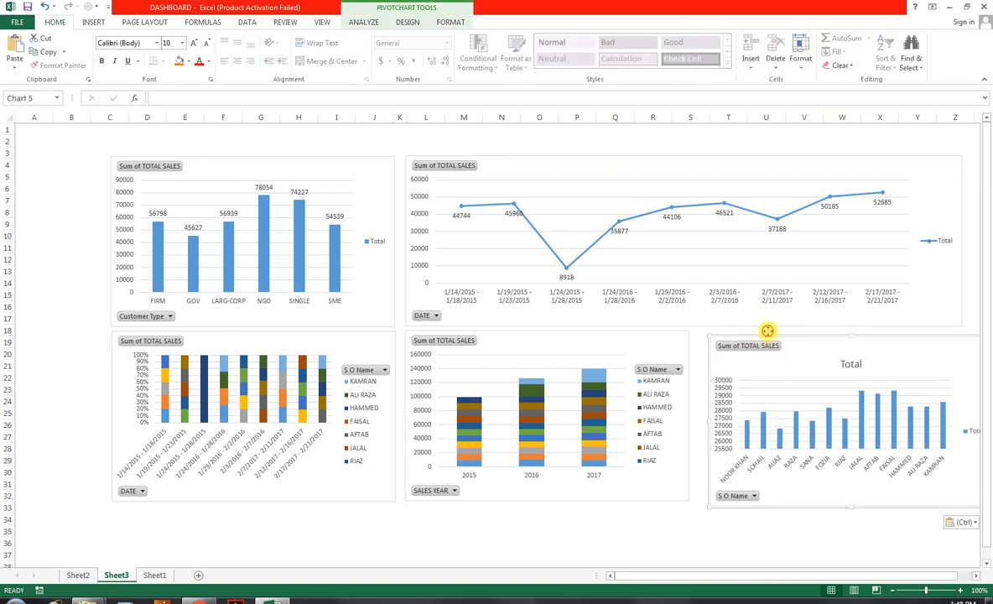
{"action": "left_click_drag", "start_coordinate": [767, 331], "coordinate": [765, 329]}
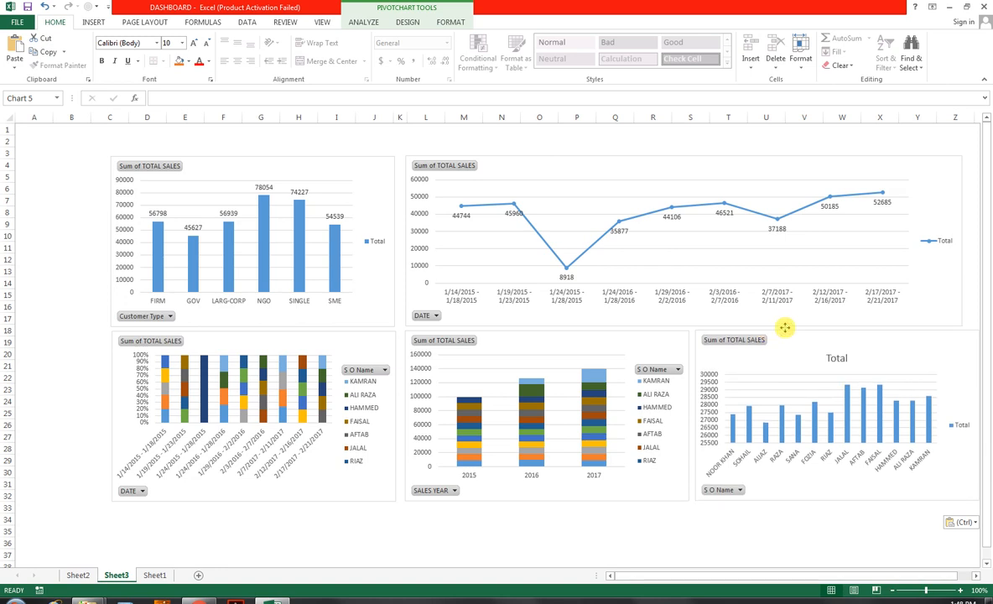
Widen the date interval line chart so its outer edge lines up with the S O Name column chart below it
{"action": "left_click", "coordinate": [964, 224]}
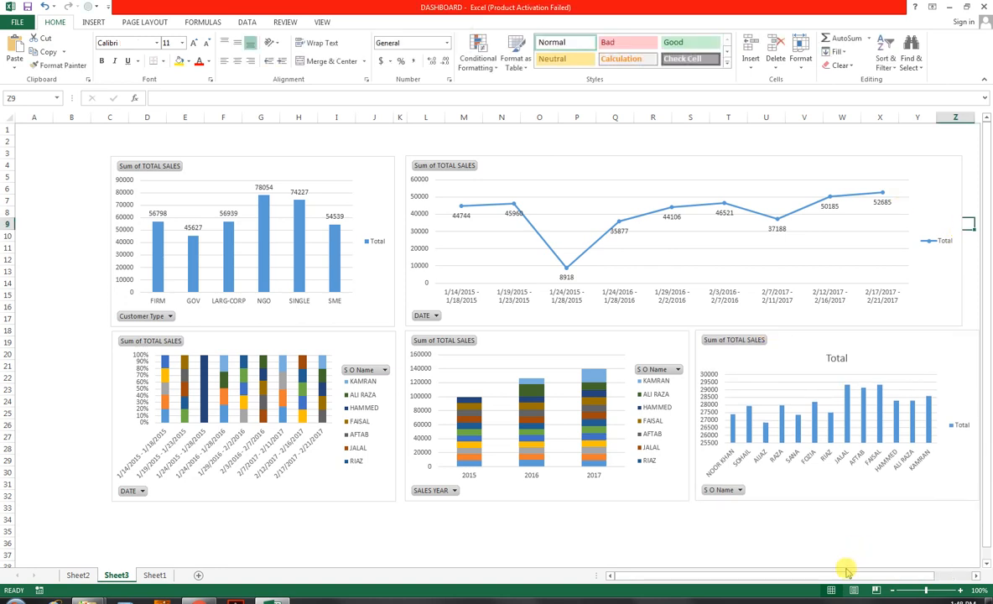
{"action": "left_click_drag", "start_coordinate": [851, 575], "coordinate": [899, 545]}
{"action": "left_click", "coordinate": [830, 230]}
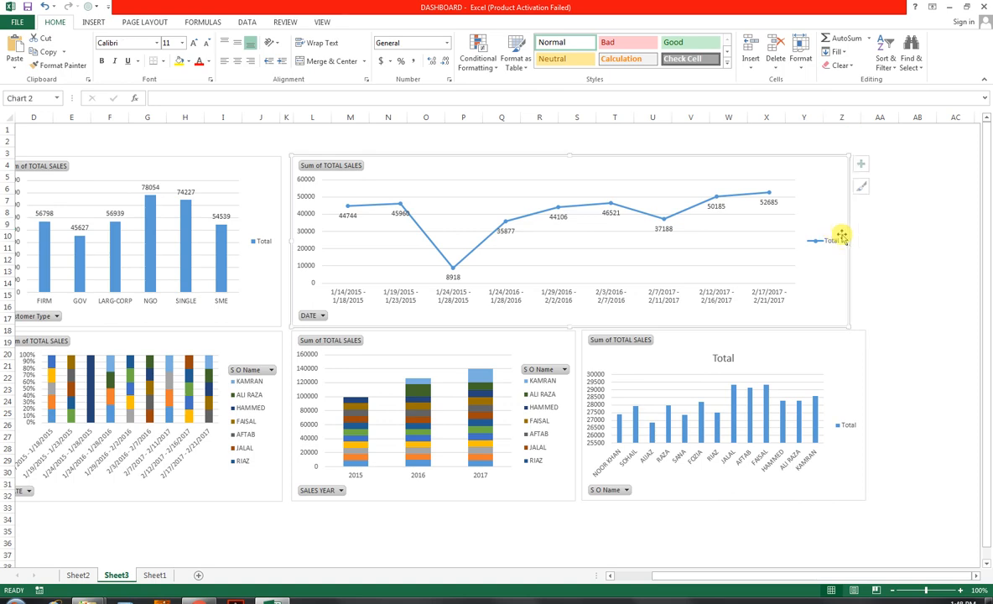
{"action": "left_click_drag", "start_coordinate": [849, 239], "coordinate": [864, 241]}
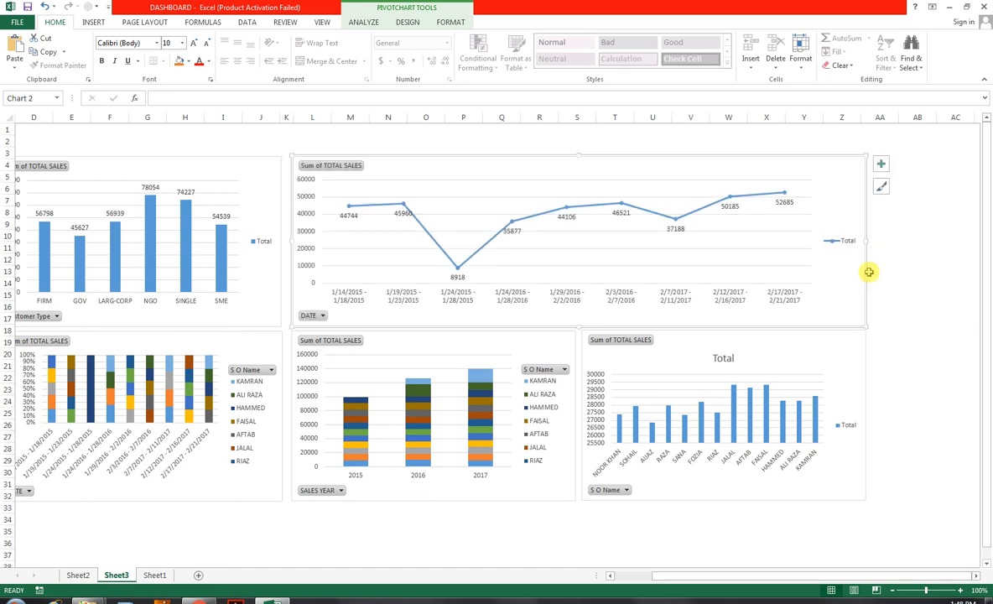
{"action": "left_click_drag", "start_coordinate": [857, 576], "coordinate": [757, 553]}
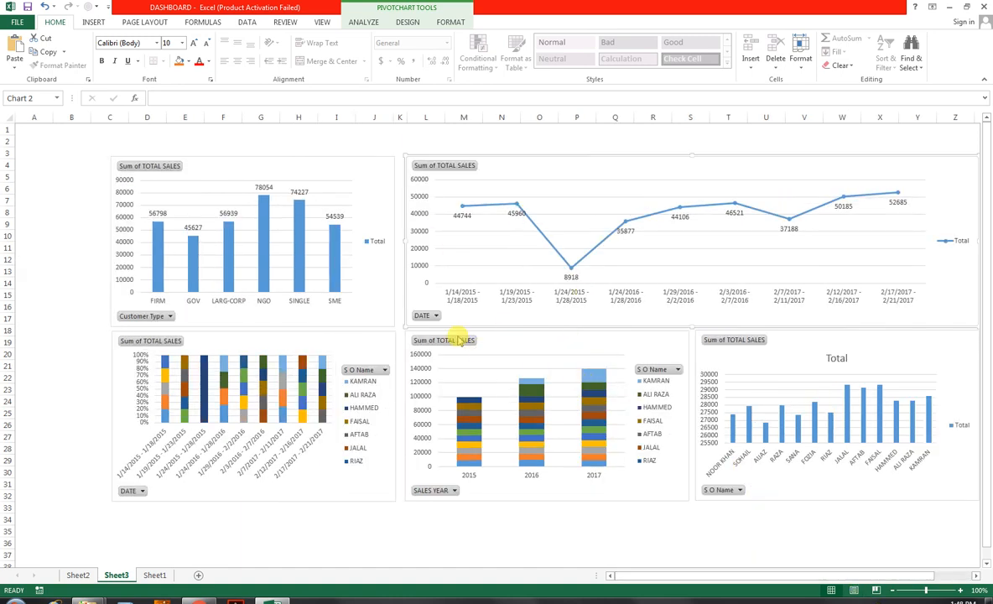
Insert slicers for Customer Type, S O Name and SALES YEAR from the sales year stacked column PivotChart
{"action": "left_click_drag", "start_coordinate": [459, 331], "coordinate": [460, 331]}
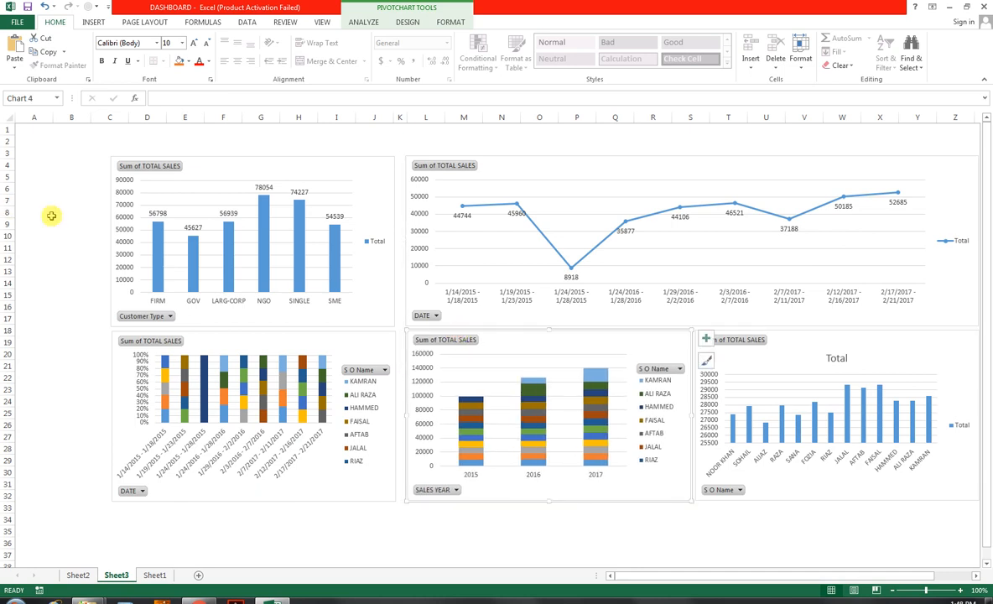
{"action": "left_click", "coordinate": [369, 22]}
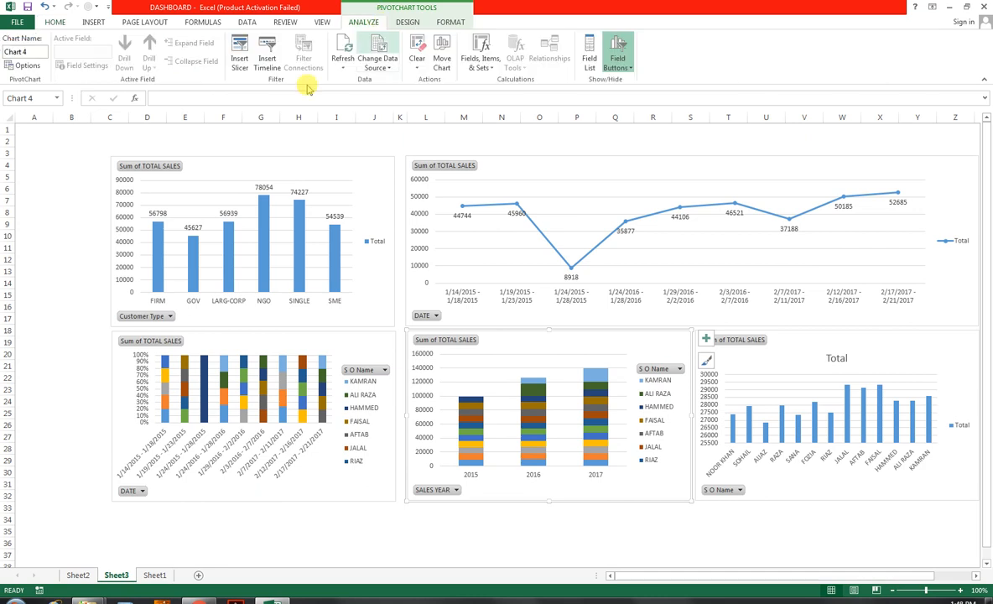
{"action": "left_click", "coordinate": [239, 52]}
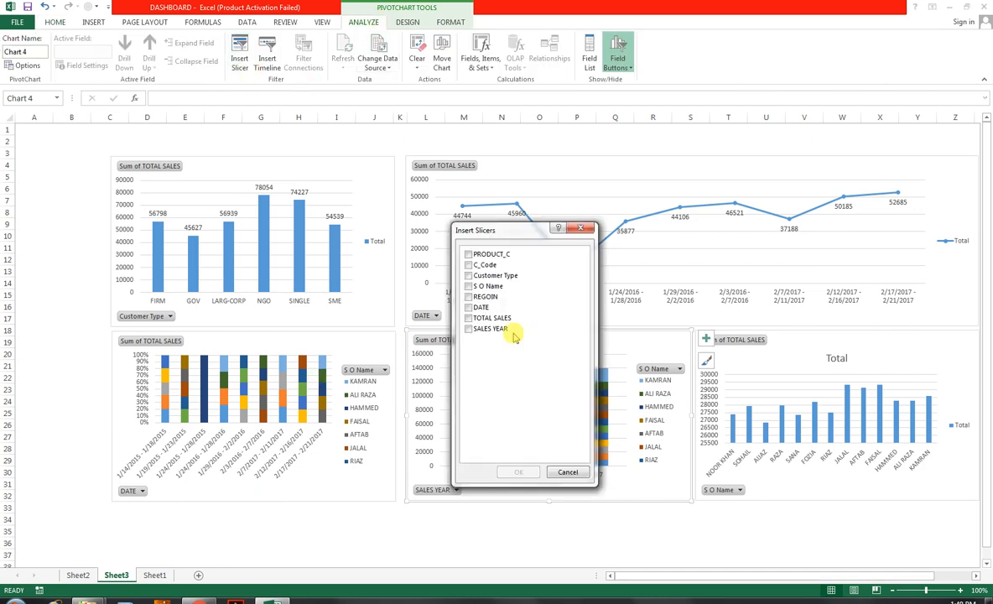
{"action": "left_click", "coordinate": [469, 286]}
{"action": "left_click", "coordinate": [471, 328]}
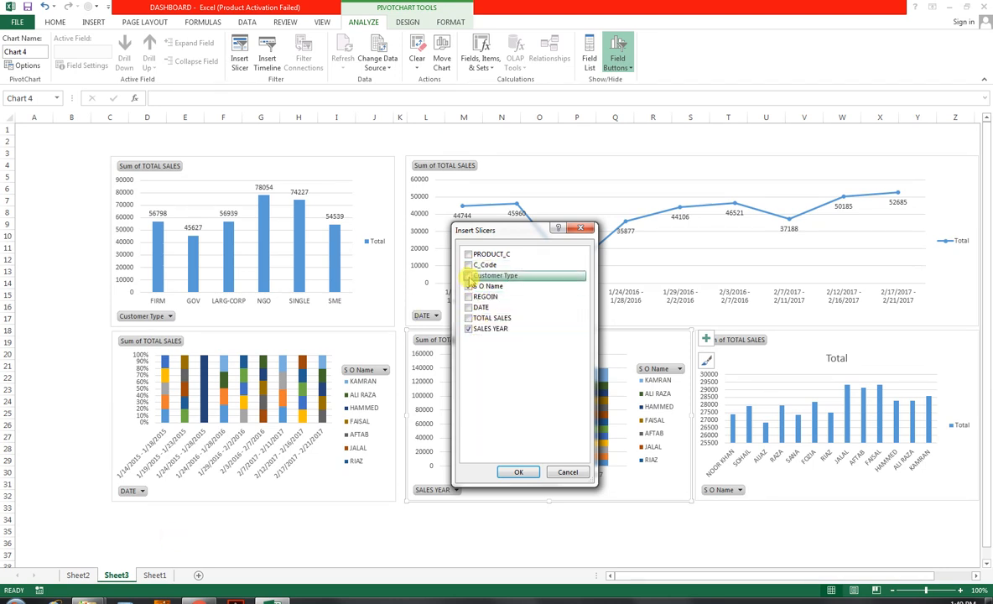
{"action": "left_click", "coordinate": [471, 275]}
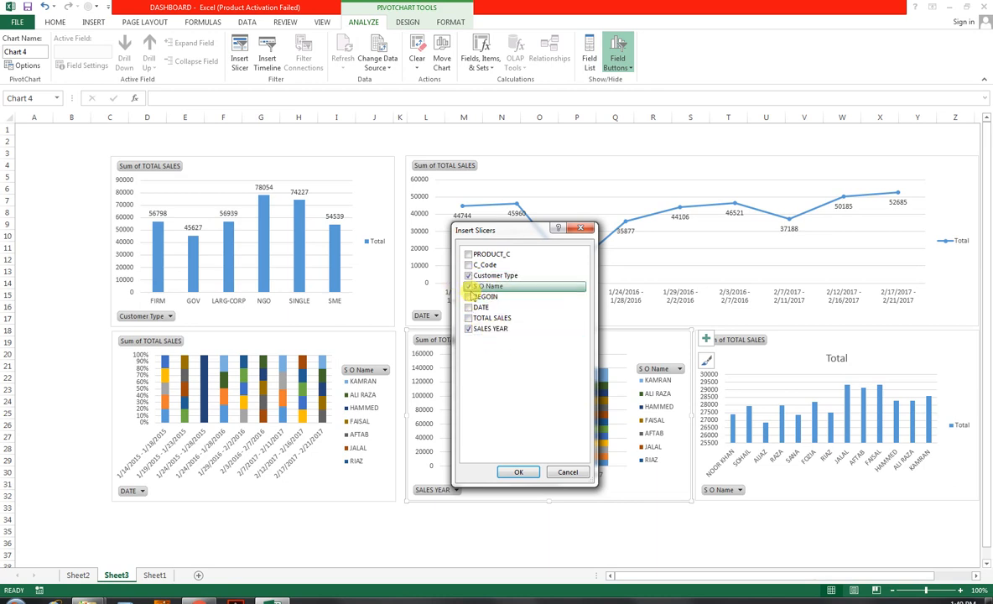
{"action": "left_click", "coordinate": [519, 473]}
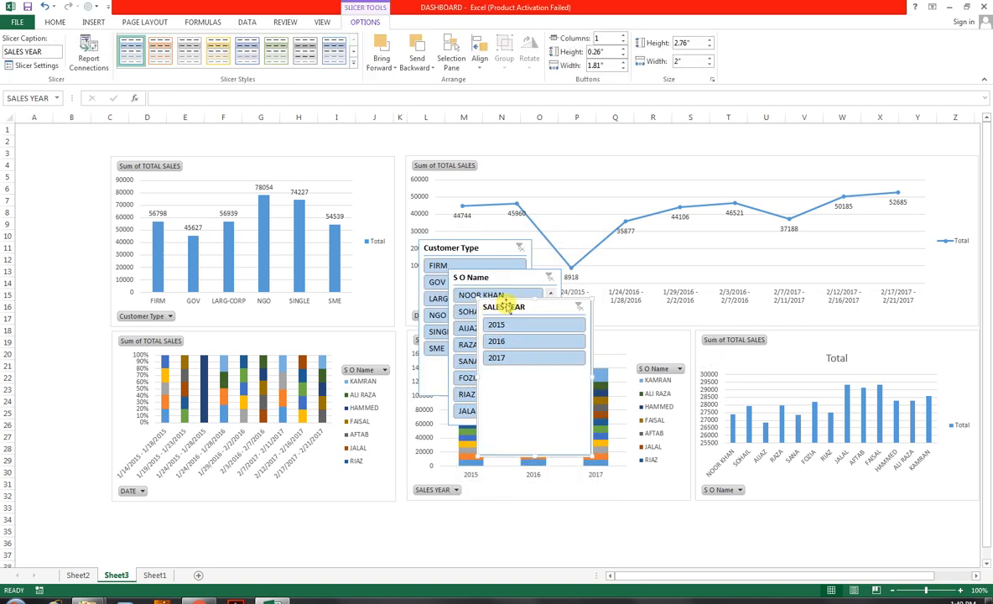
Stack the slicers over columns A to C, with SALES YEAR on top, S O Name below it and Customer Type last
{"action": "left_click_drag", "start_coordinate": [506, 307], "coordinate": [43, 129]}
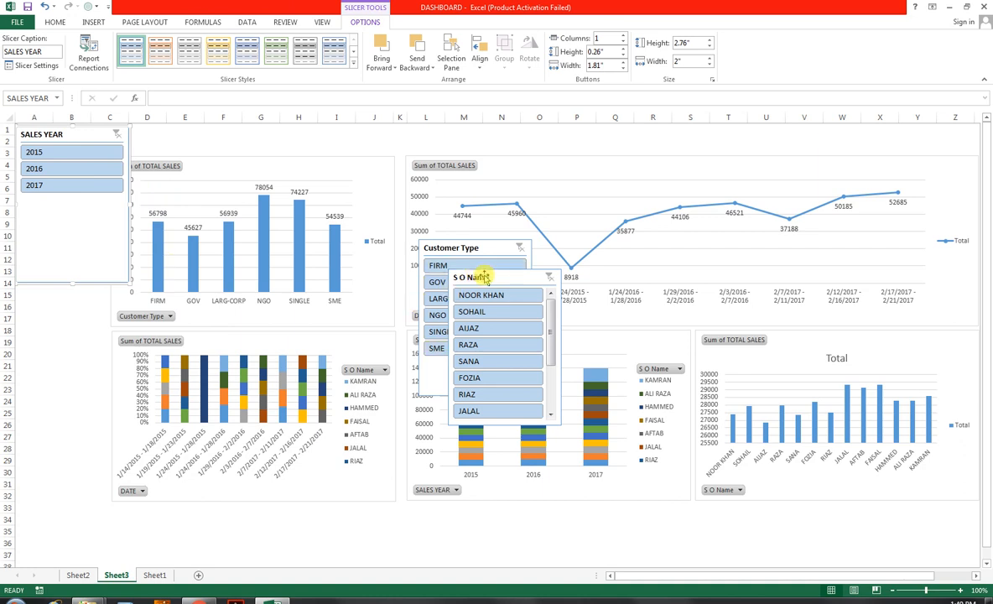
{"action": "left_click_drag", "start_coordinate": [492, 276], "coordinate": [42, 288]}
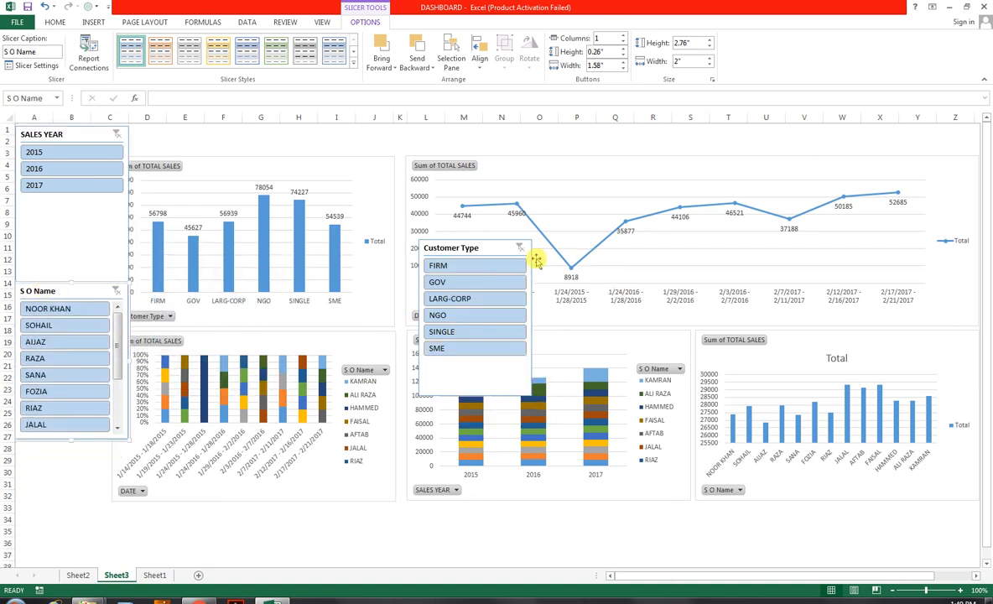
{"action": "left_click_drag", "start_coordinate": [499, 243], "coordinate": [98, 440]}
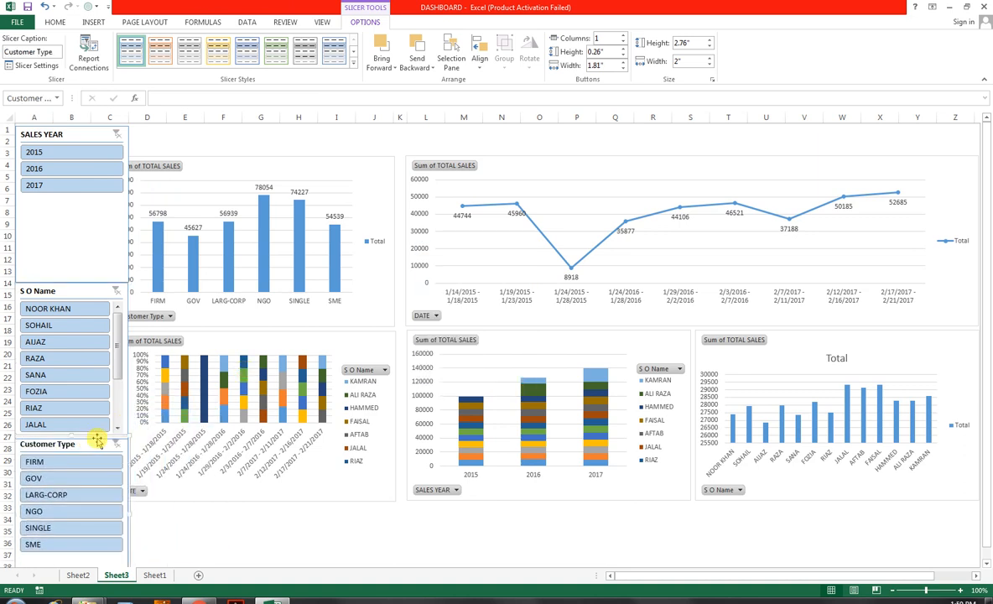
Shift all five charts together sideways to start at column D, clear of the slicers, and slightly upward
{"action": "left_click", "coordinate": [569, 163]}
{"action": "left_click", "coordinate": [392, 172], "text": "ctrl"}
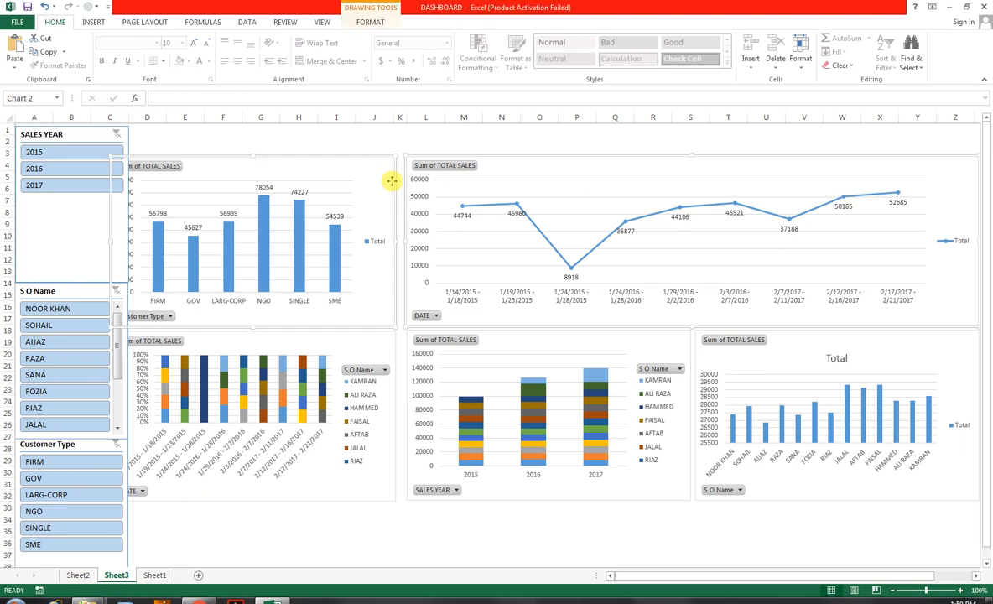
{"action": "left_click", "coordinate": [394, 389], "text": "ctrl"}
{"action": "left_click", "coordinate": [605, 339], "text": "ctrl"}
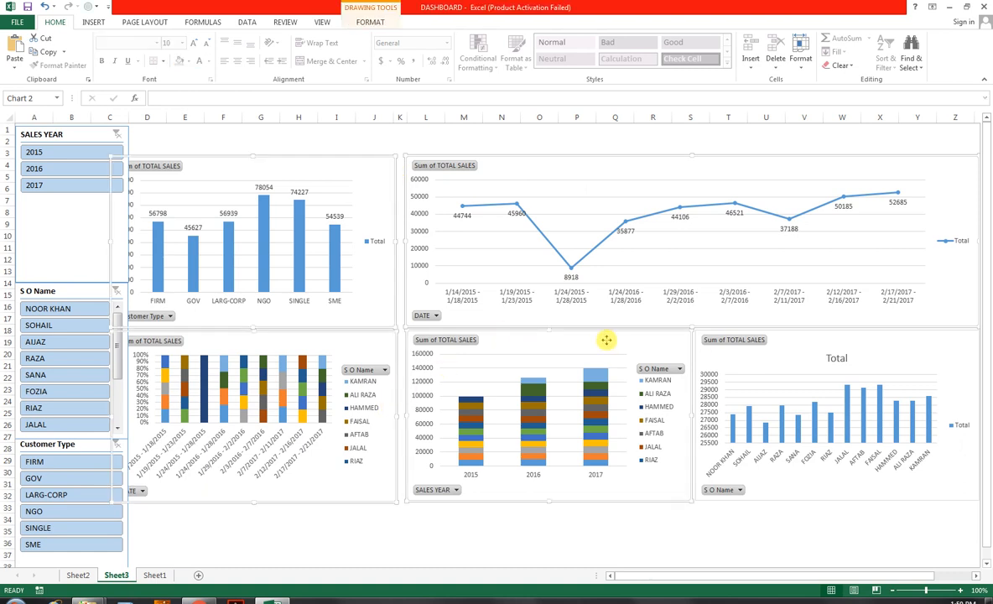
{"action": "left_click", "coordinate": [795, 338], "text": "ctrl"}
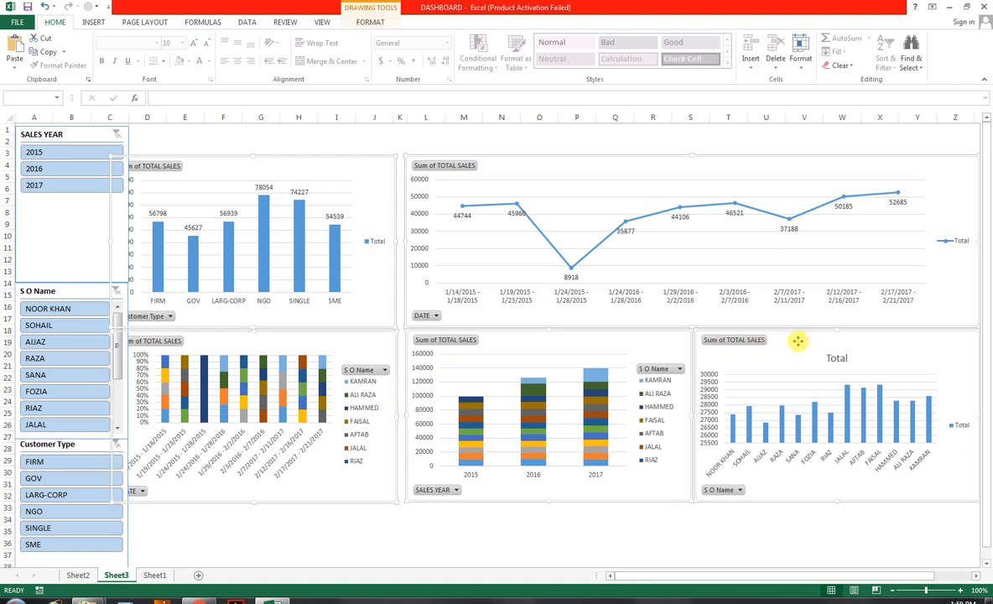
{"action": "key", "text": "Right"}
{"action": "key", "text": "Right"}
{"action": "key", "text": "Right"}
{"action": "key", "text": "Right"}
{"action": "key", "text": "Right"}
{"action": "key", "text": "Right"}
{"action": "key", "text": "Right"}
{"action": "key", "text": "Right"}
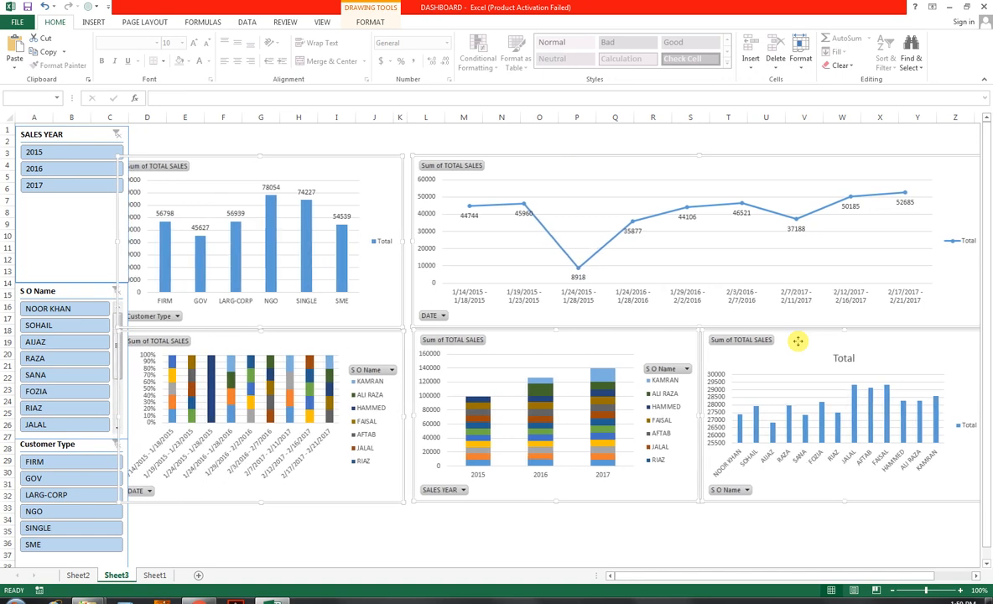
{"action": "key", "text": "Right"}
{"action": "key", "text": "Right"}
{"action": "key", "text": "Right"}
{"action": "key", "text": "Right"}
{"action": "key", "text": "Right"}
{"action": "key", "text": "Right"}
{"action": "key", "text": "Right"}
{"action": "key", "text": "Right"}
{"action": "key", "text": "Right"}
{"action": "key", "text": "Right"}
{"action": "key", "text": "Right"}
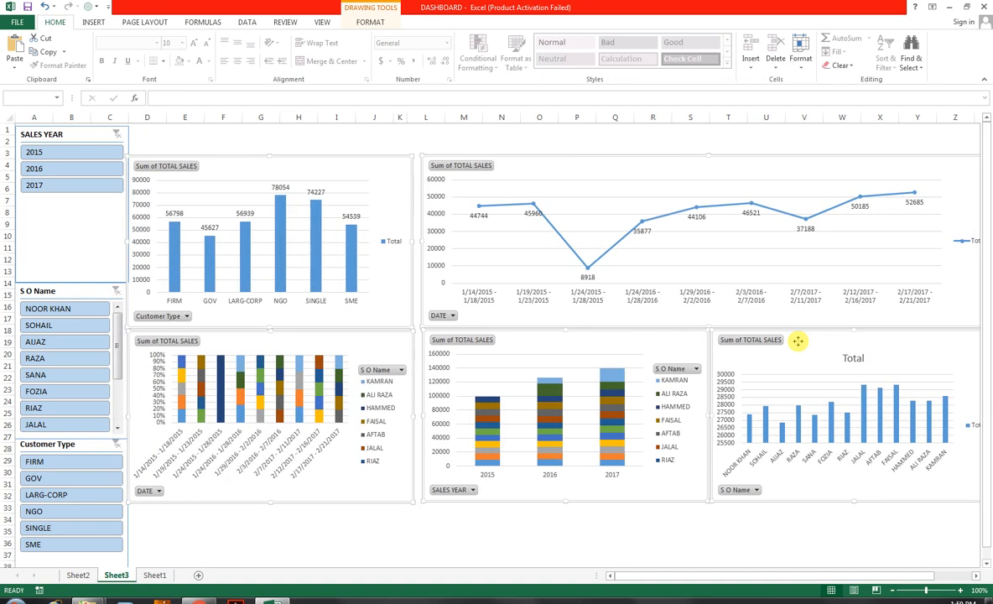
{"action": "key", "text": "Right"}
{"action": "key", "text": "Right"}
{"action": "key", "text": "Up"}
{"action": "key", "text": "Up"}
{"action": "key", "text": "Up"}
{"action": "key", "text": "Up"}
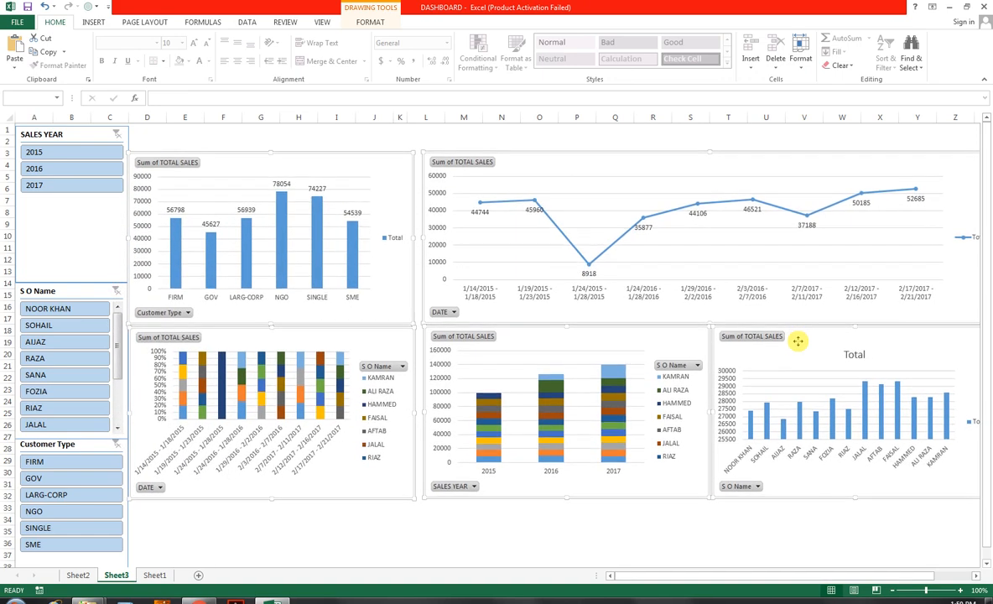
{"action": "key", "text": "Down"}
{"action": "key", "text": "Down"}
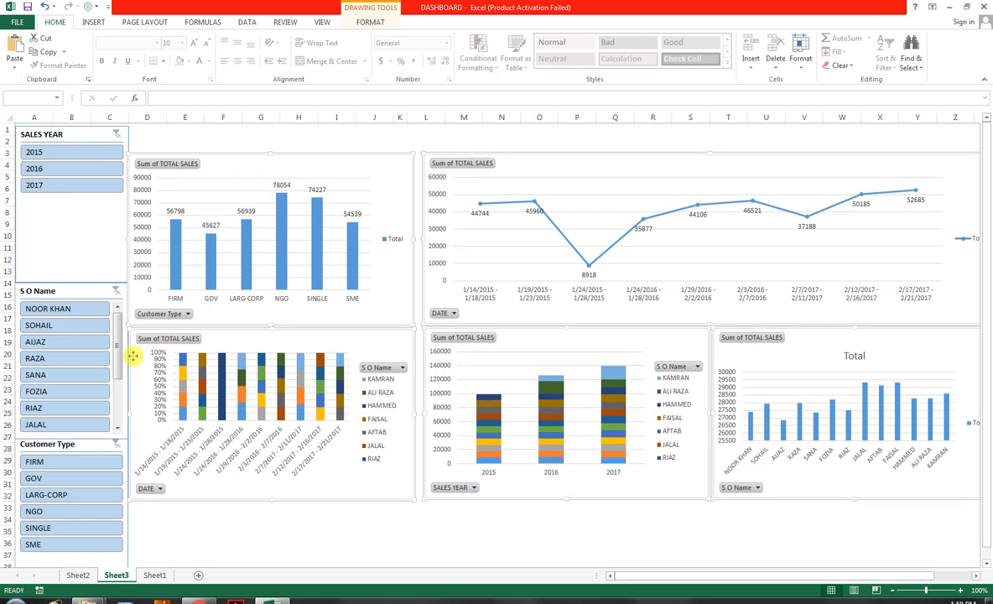
{"action": "left_click", "coordinate": [161, 139]}
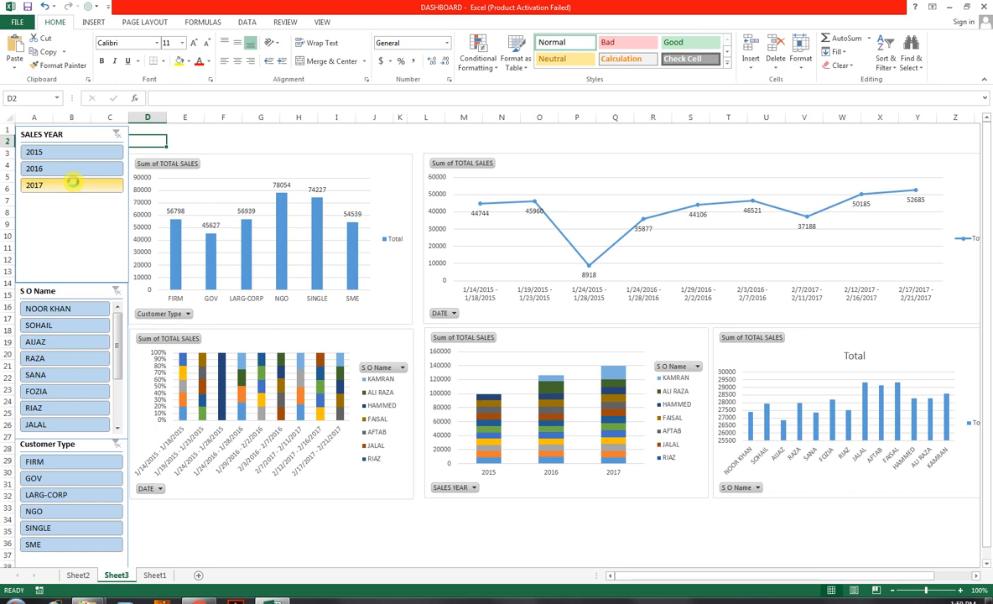
Test the SALES YEAR slicer by filtering to 2017, and select all three slicers together
{"action": "left_click", "coordinate": [73, 181]}
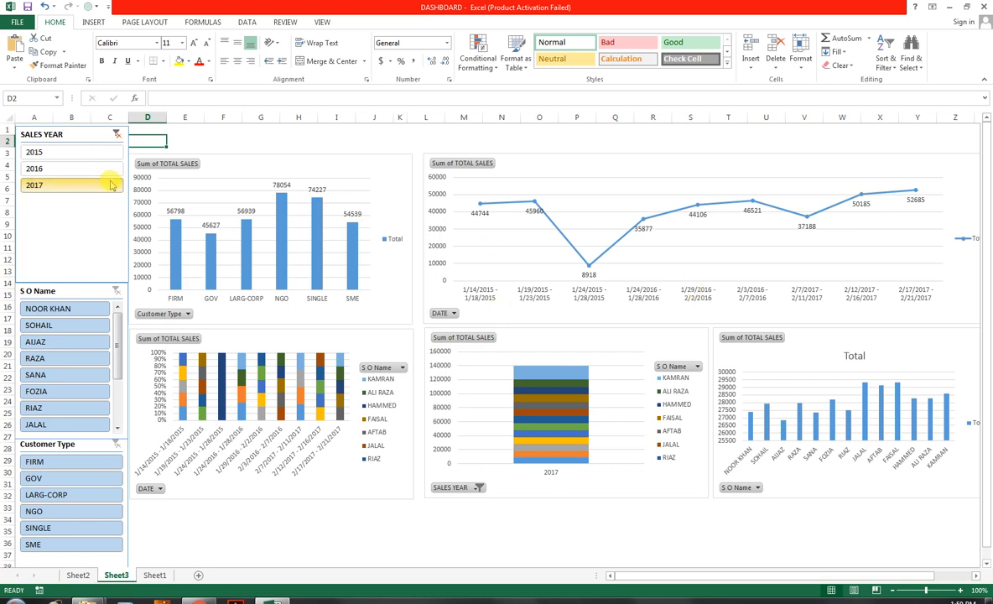
{"action": "left_click", "coordinate": [80, 253]}
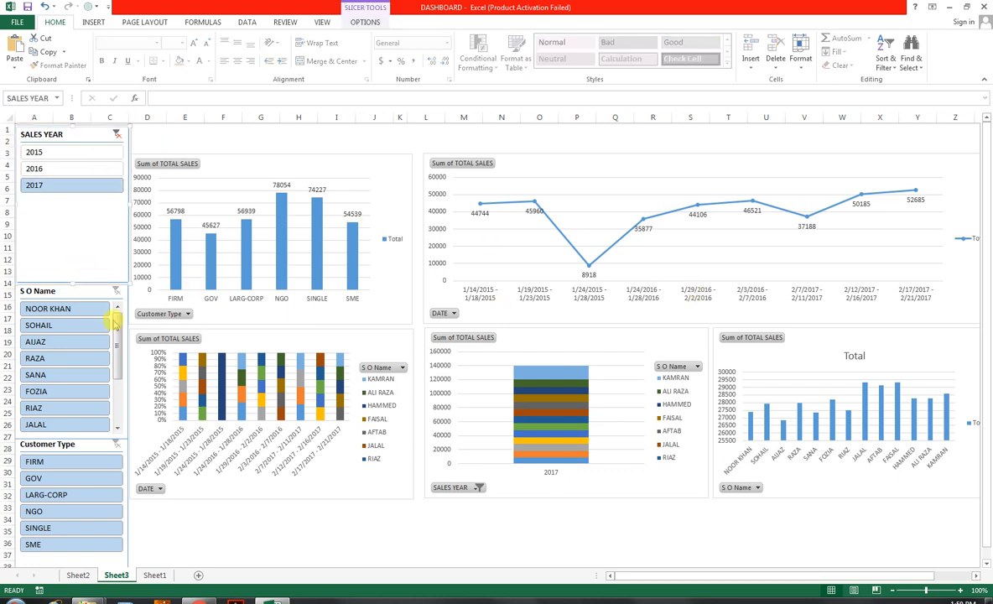
{"action": "left_click", "coordinate": [85, 448]}
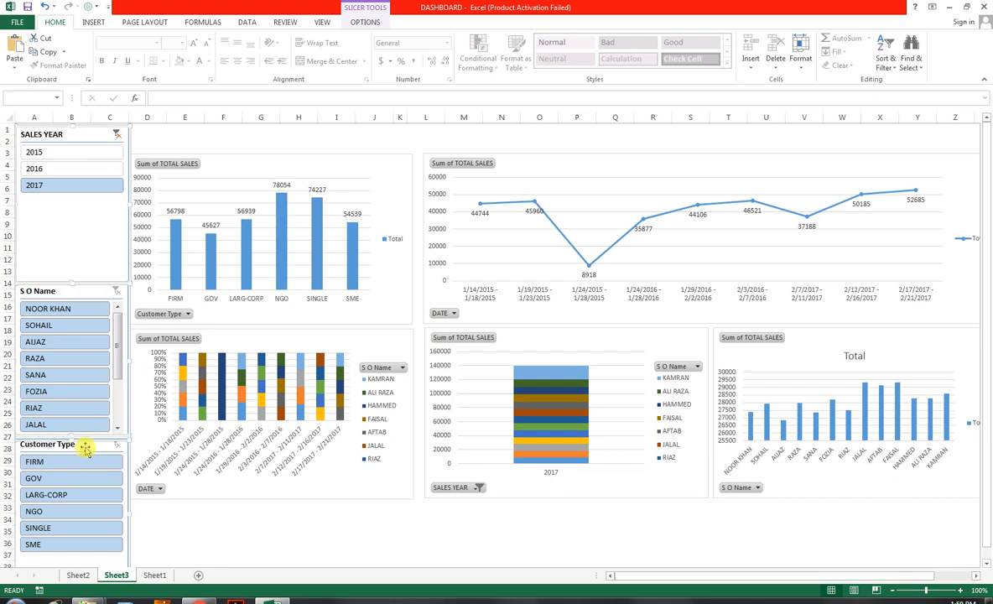
{"action": "left_click", "coordinate": [369, 23]}
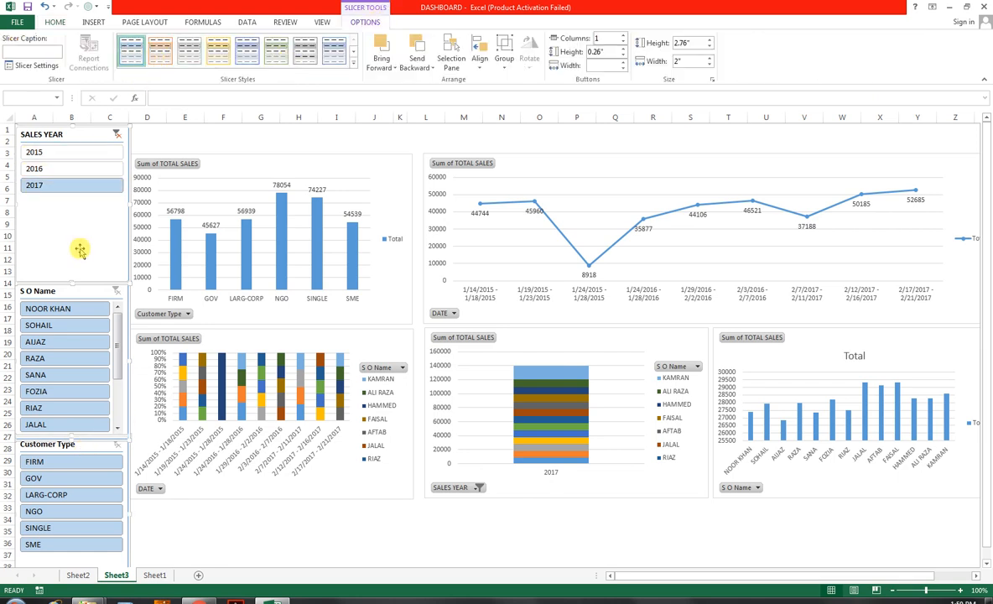
{"action": "left_click", "coordinate": [205, 488]}
Connect the SALES YEAR slicer to PivotTable1, PivotTable2, PivotTable3 and PivotTable5 in addition to PivotTable4
{"action": "left_click", "coordinate": [76, 239]}
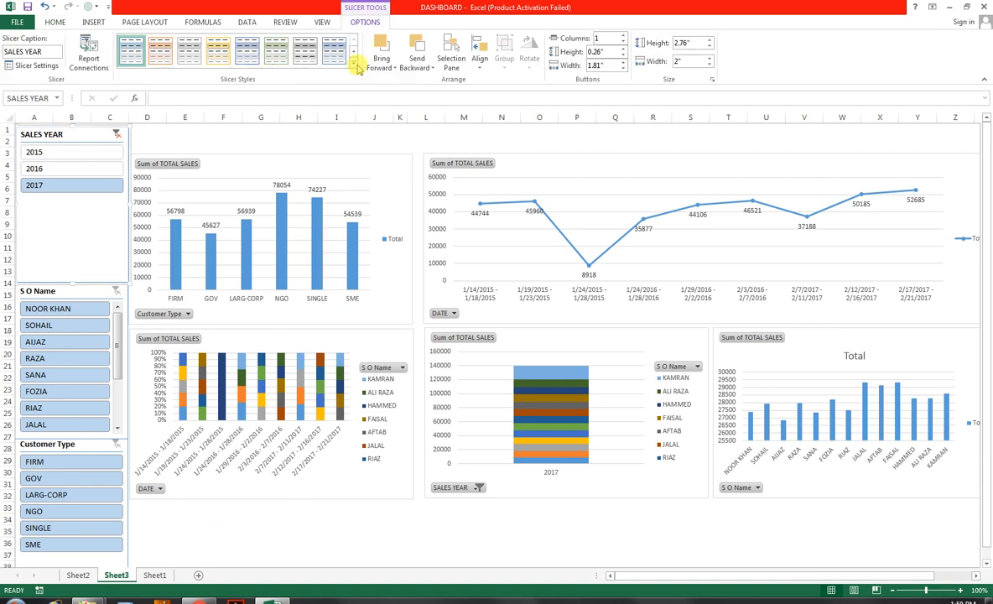
{"action": "left_click", "coordinate": [88, 52]}
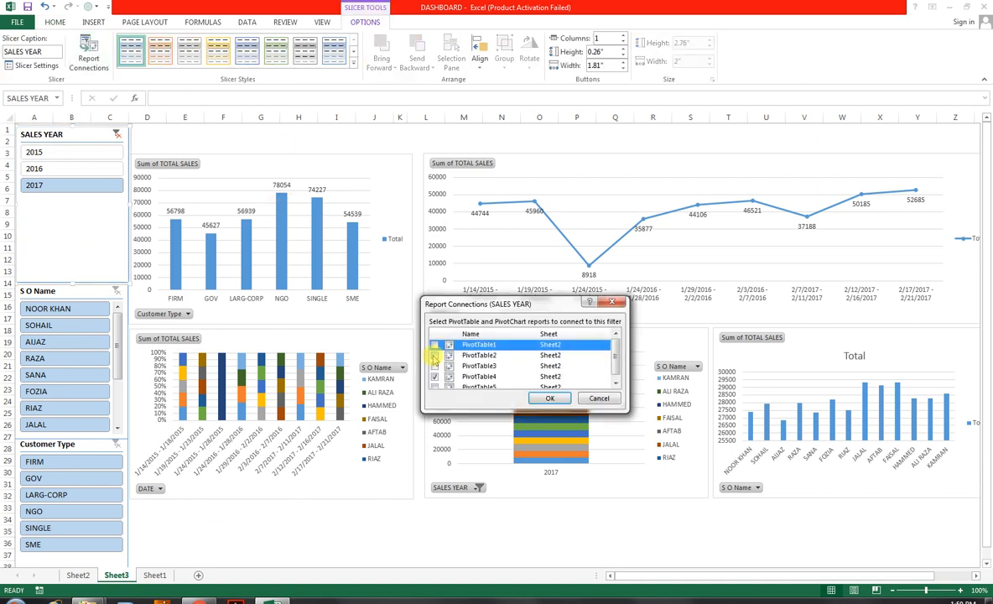
{"action": "left_click", "coordinate": [434, 365]}
{"action": "left_click", "coordinate": [435, 355]}
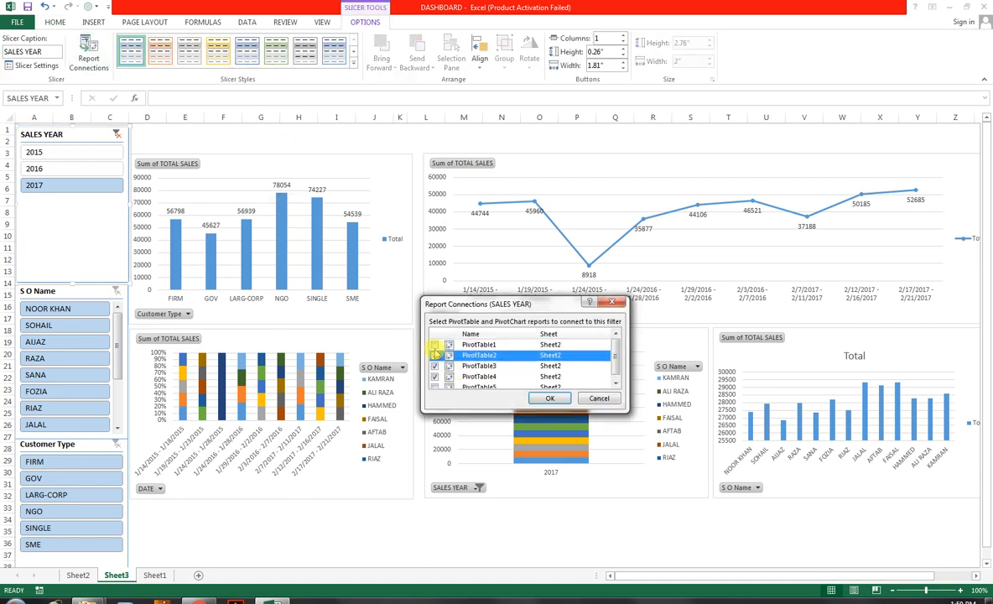
{"action": "left_click", "coordinate": [435, 344]}
{"action": "left_click_drag", "start_coordinate": [613, 367], "coordinate": [616, 378]}
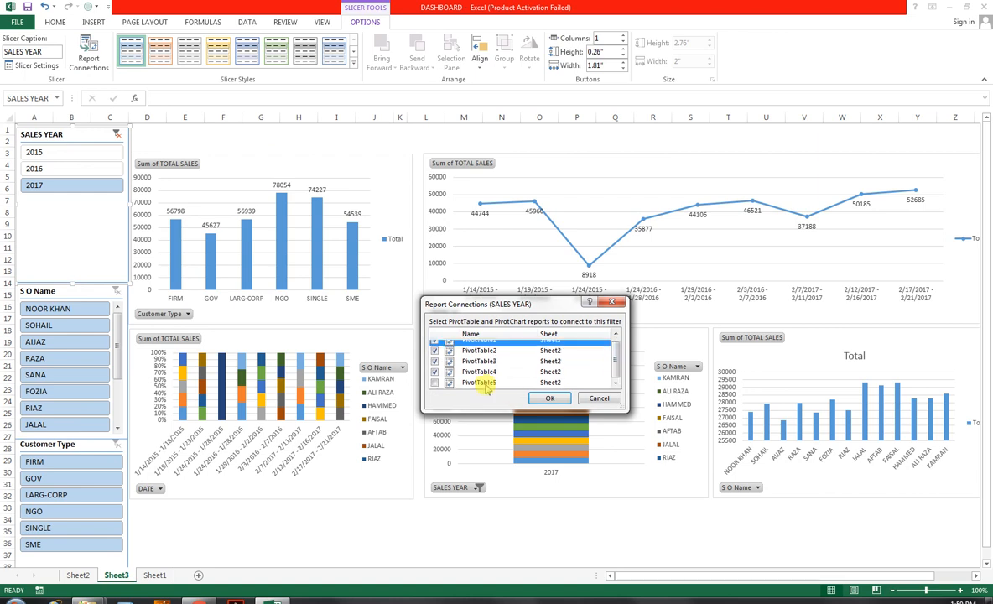
{"action": "left_click", "coordinate": [434, 383]}
{"action": "left_click", "coordinate": [544, 398]}
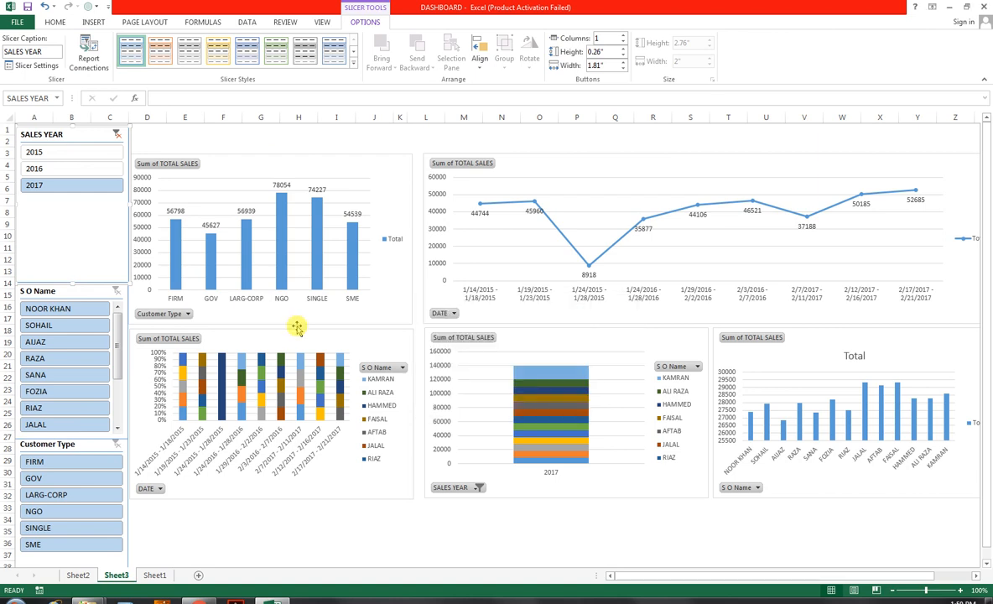
Test the SALES YEAR slicer on the charts with 2016 and 2015, and clear its filter
{"action": "left_click", "coordinate": [52, 172]}
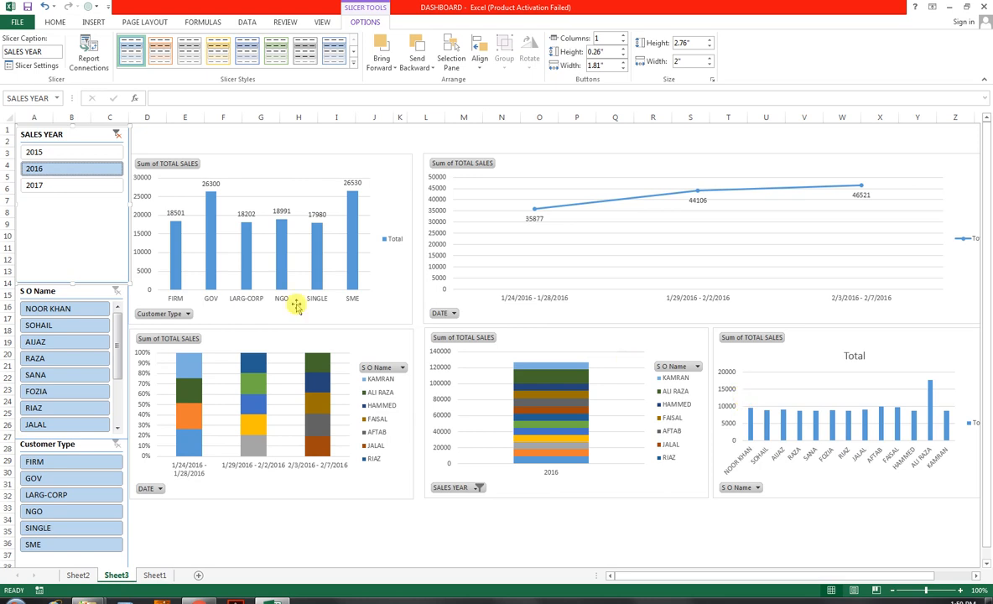
{"action": "left_click", "coordinate": [100, 153]}
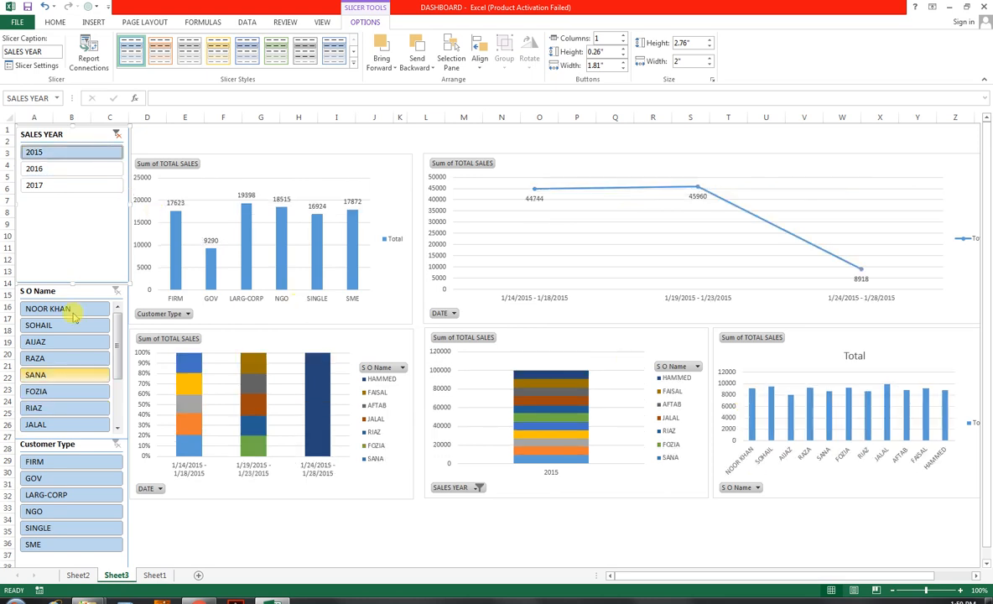
{"action": "left_click", "coordinate": [119, 135]}
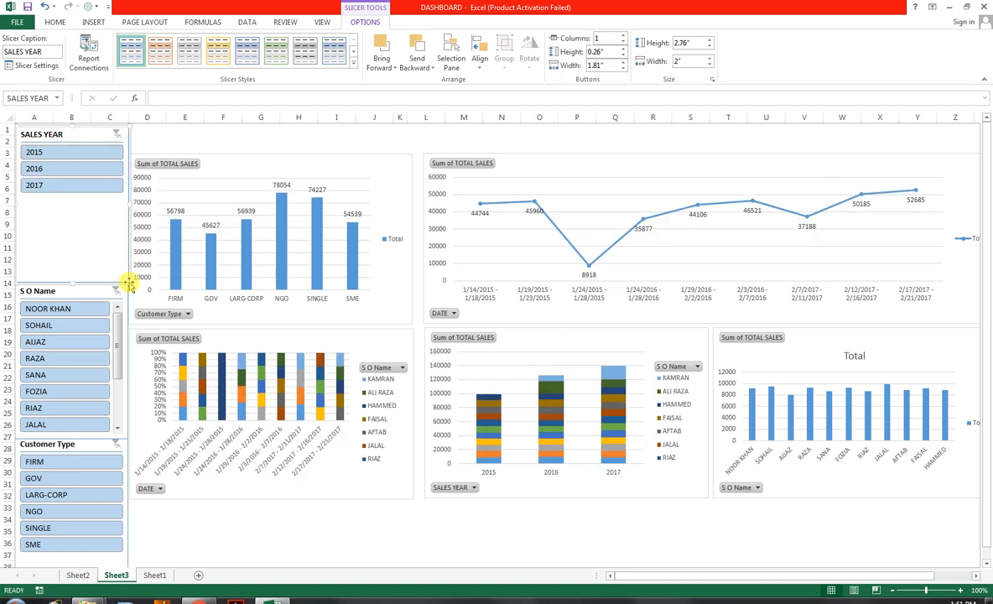
Test the S O Name slicer with the second name in its list, and clear its filter
{"action": "left_click", "coordinate": [54, 329]}
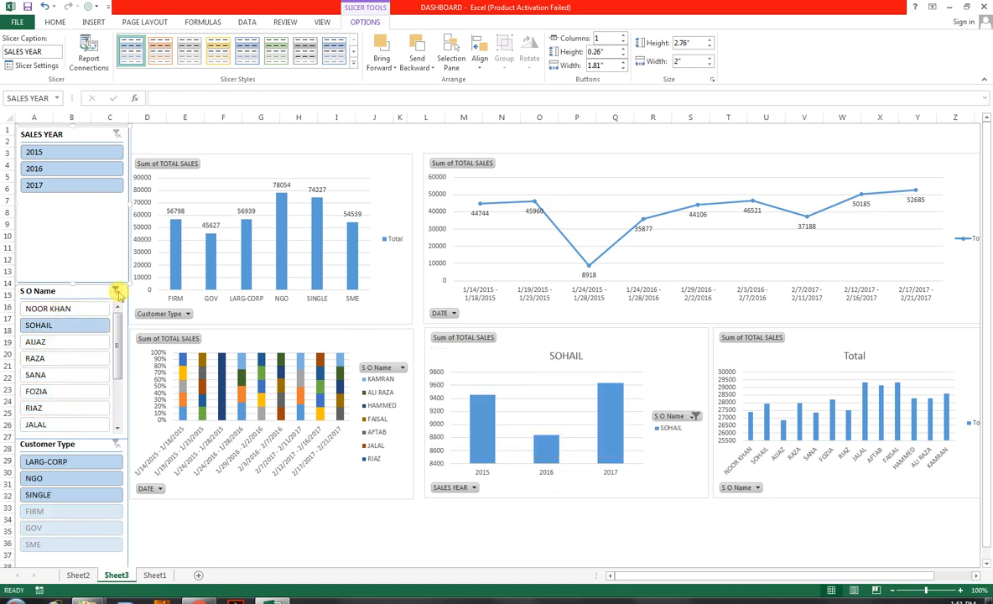
{"action": "left_click", "coordinate": [117, 291]}
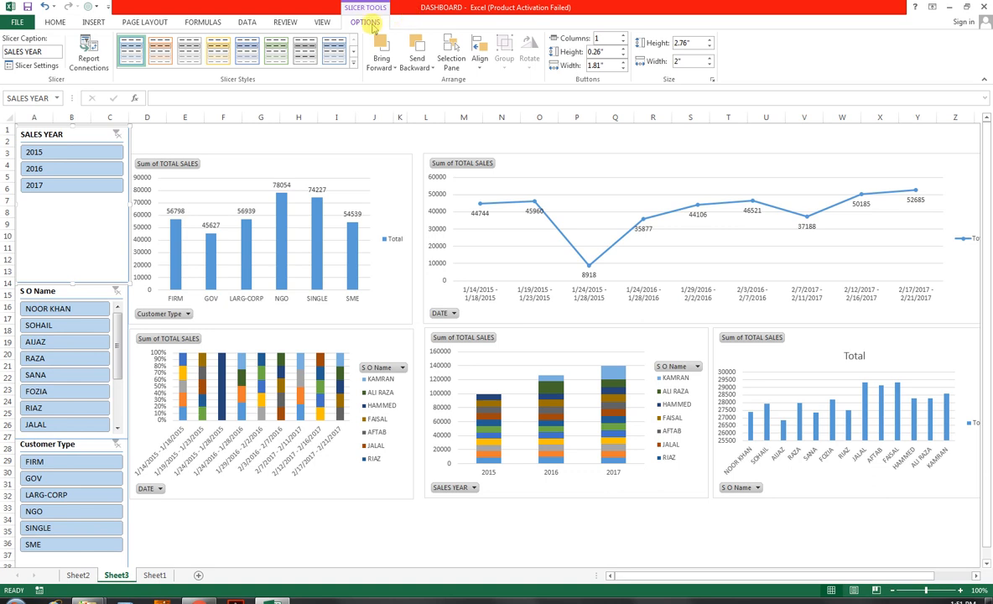
Review which PivotTables the SALES YEAR slicer is connected to, without changing its report connections
{"action": "left_click", "coordinate": [88, 52]}
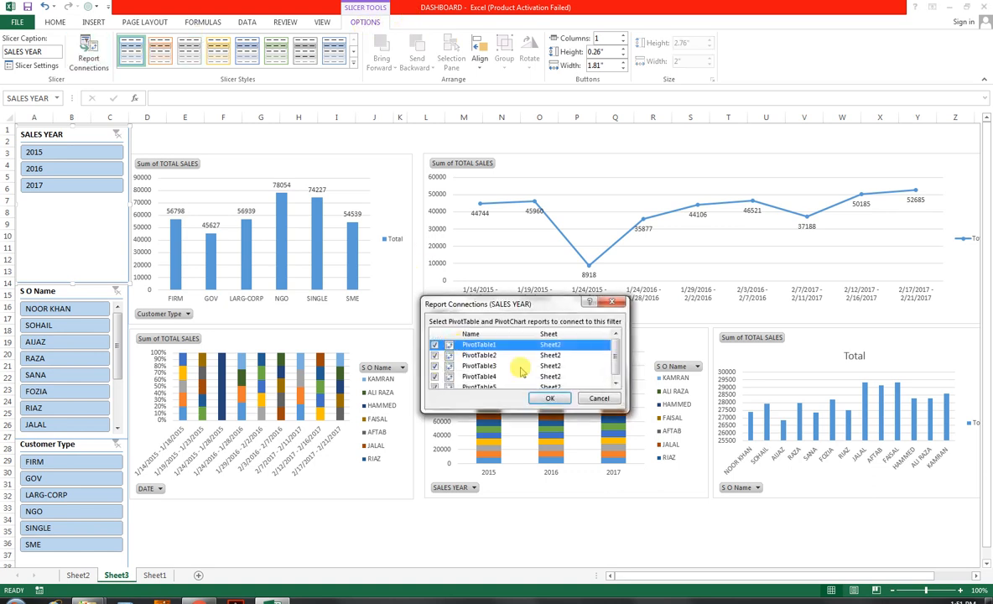
{"action": "scroll", "coordinate": [548, 355], "scroll_direction": "down", "scroll_amount": 1}
{"action": "left_click", "coordinate": [548, 399]}
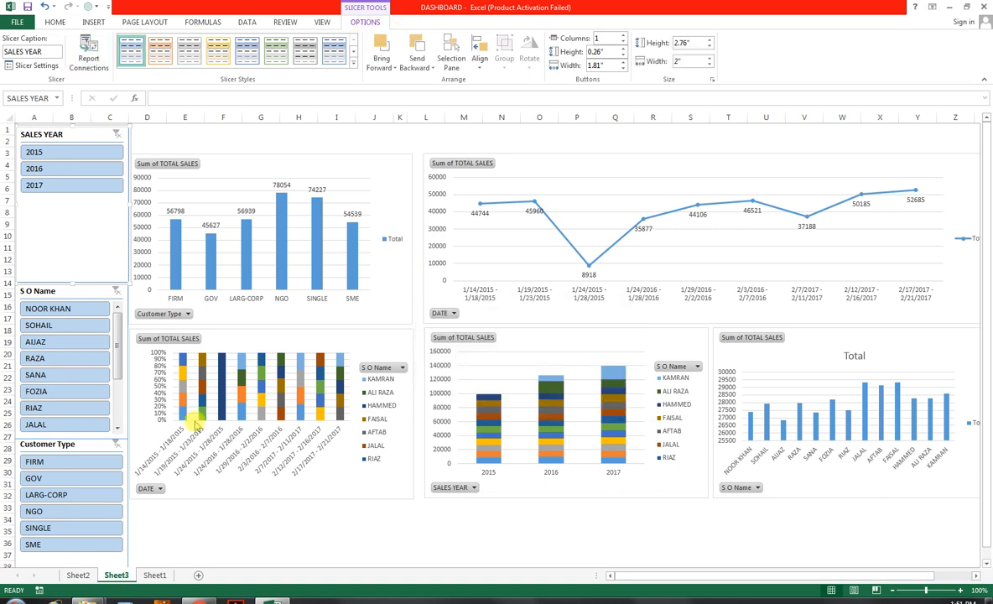
Test the S O Name slicer with the third name in its list, and clear its filter
{"action": "left_click", "coordinate": [61, 346]}
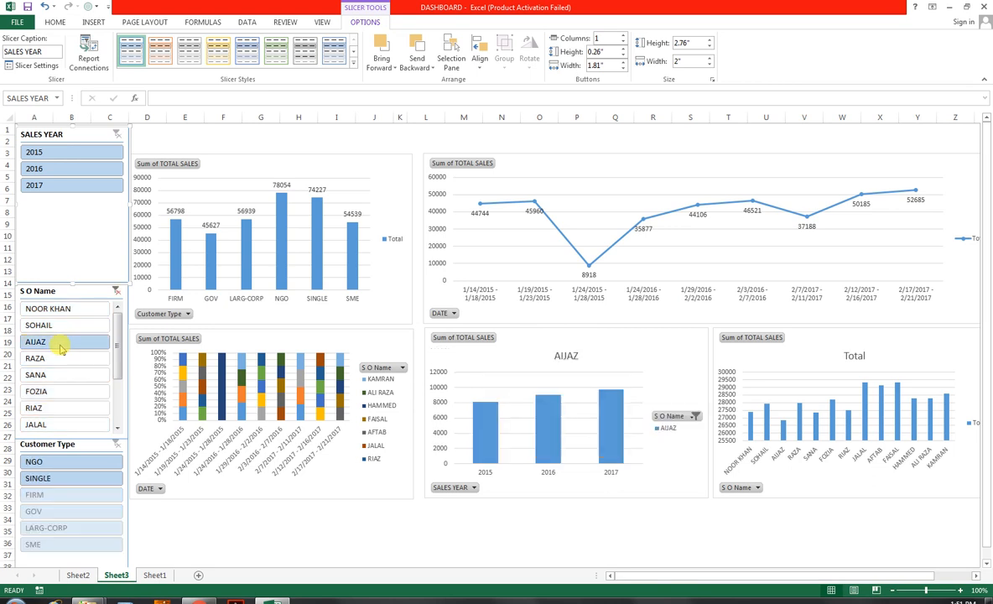
{"action": "left_click", "coordinate": [191, 518]}
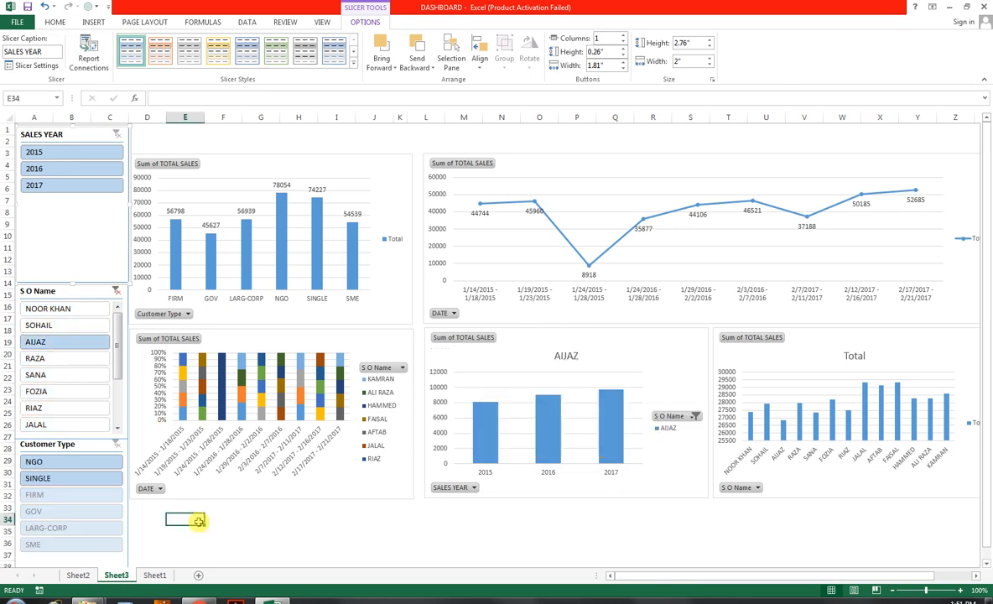
{"action": "left_click", "coordinate": [95, 360]}
{"action": "left_click", "coordinate": [116, 290]}
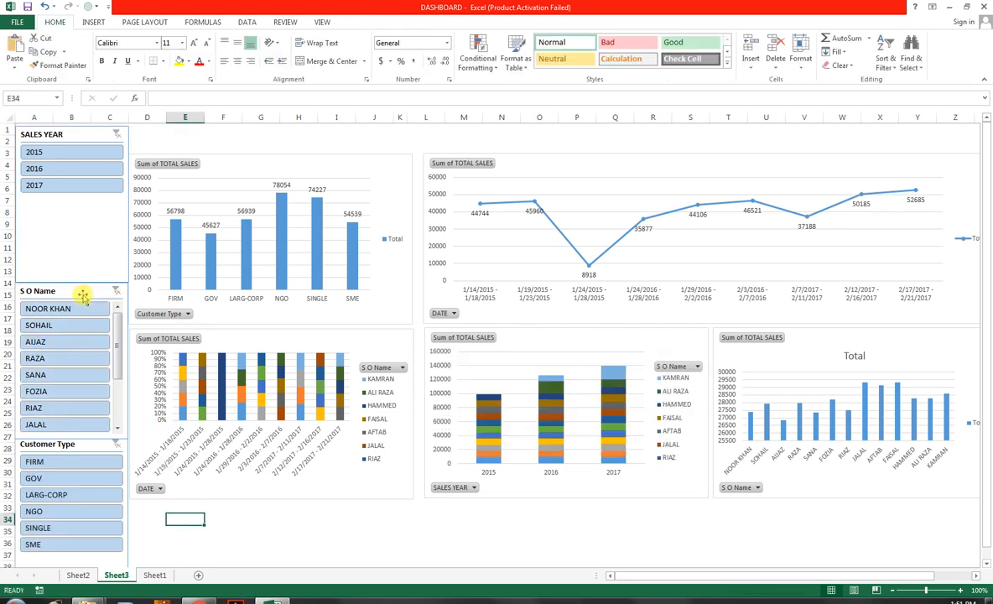
Connect the S O Name slicer to PivotTable1, PivotTable2, PivotTable3 and PivotTable5 in addition to PivotTable4
{"action": "left_click", "coordinate": [83, 294]}
{"action": "left_click", "coordinate": [366, 21]}
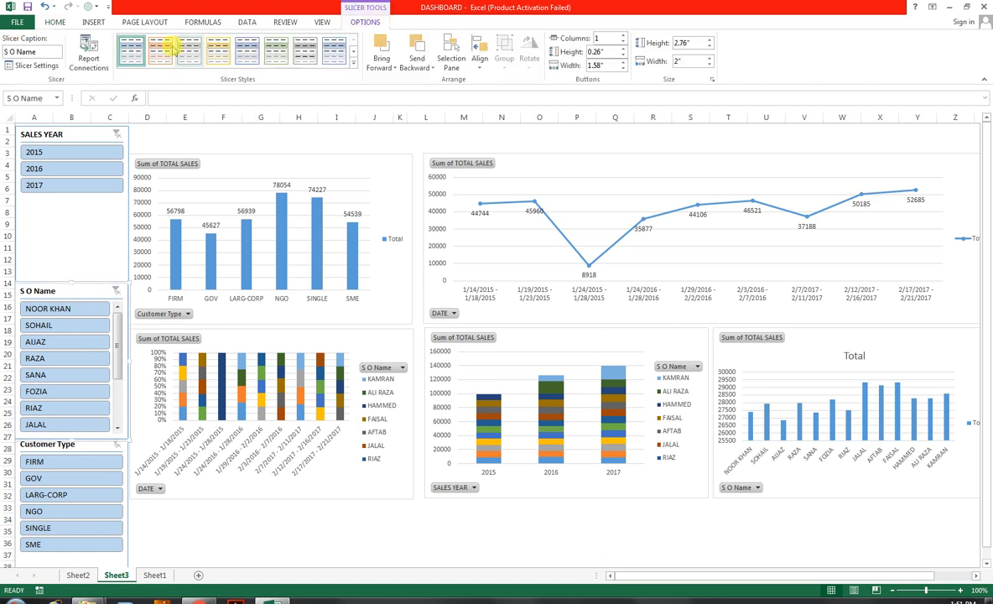
{"action": "left_click", "coordinate": [89, 57]}
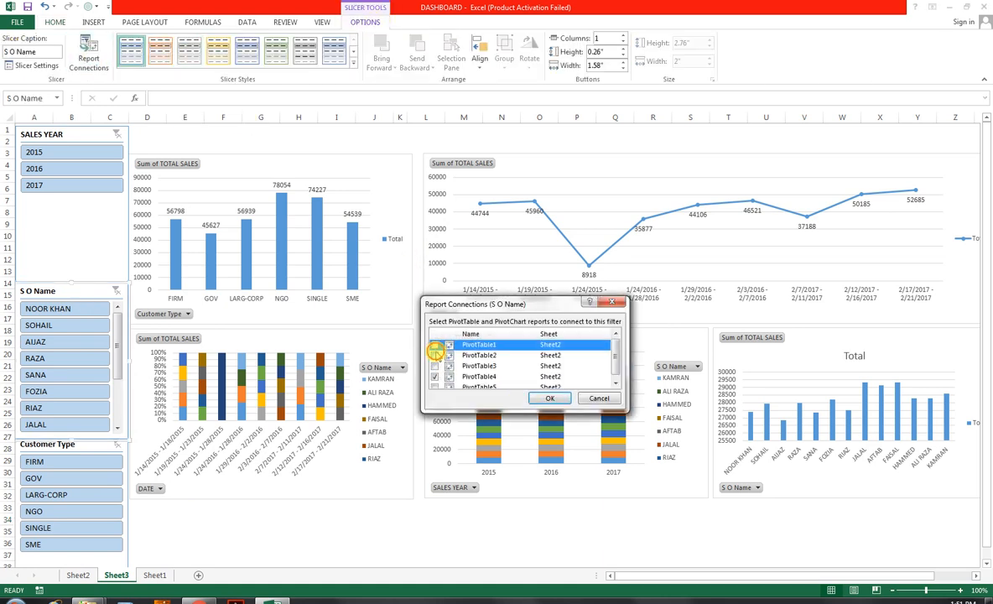
{"action": "left_click", "coordinate": [435, 366]}
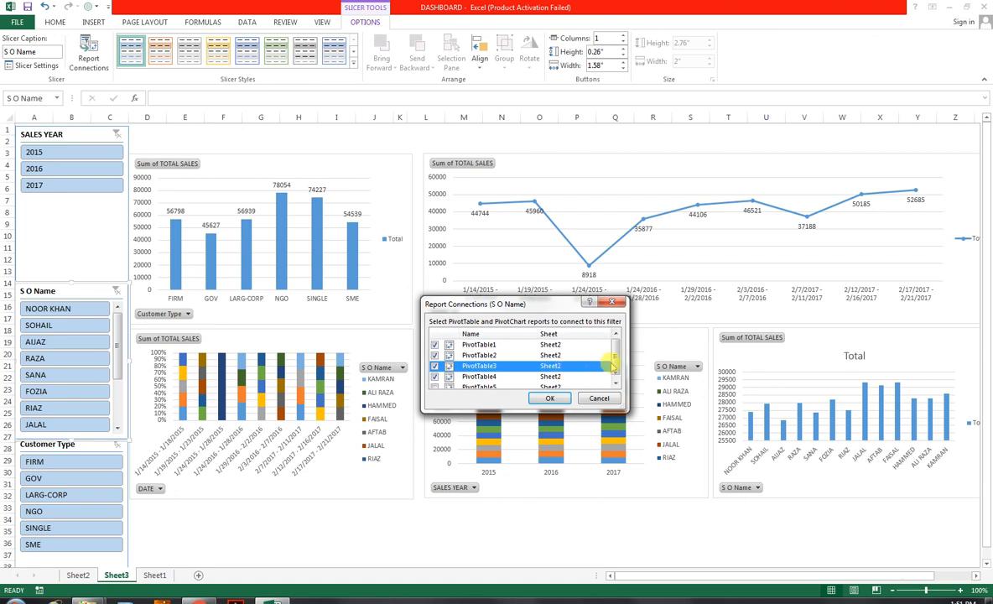
{"action": "left_click", "coordinate": [614, 383]}
{"action": "left_click", "coordinate": [435, 383]}
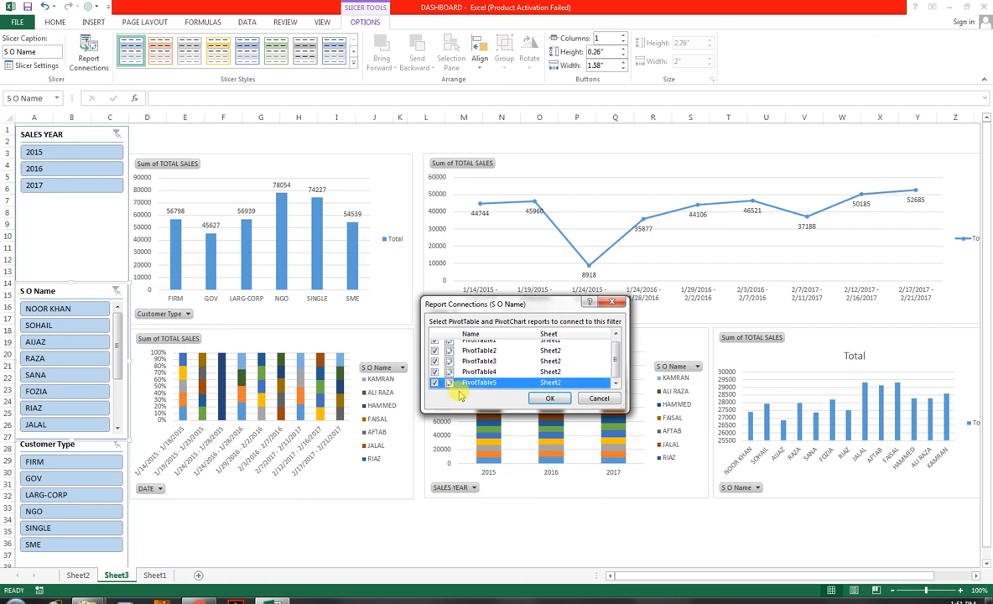
{"action": "left_click", "coordinate": [566, 398]}
{"action": "left_click", "coordinate": [183, 545]}
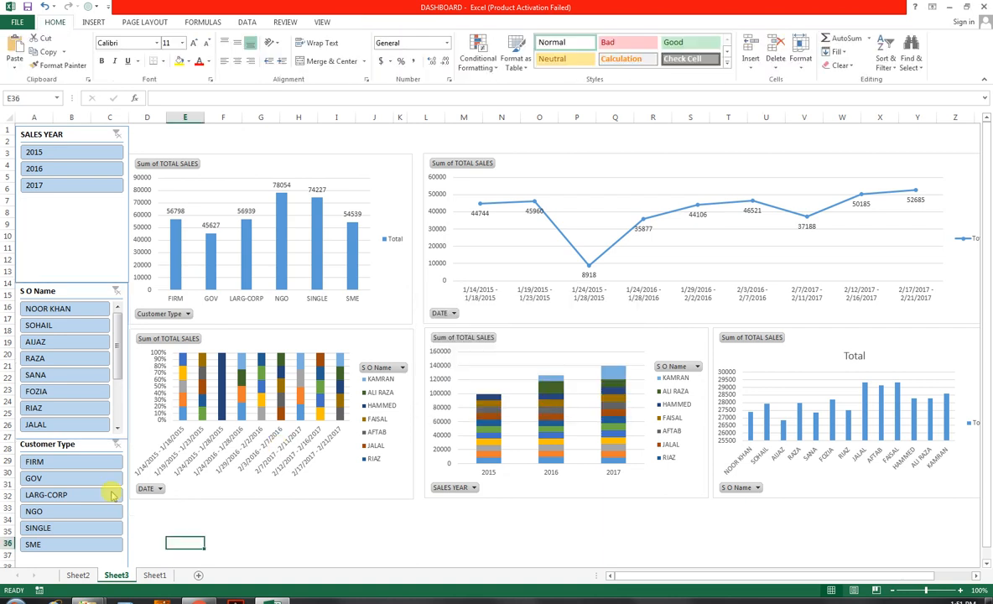
Connect the Customer Type slicer to PivotTable1, PivotTable2, PivotTable3 and PivotTable5 in addition to PivotTable4
{"action": "left_click", "coordinate": [89, 449]}
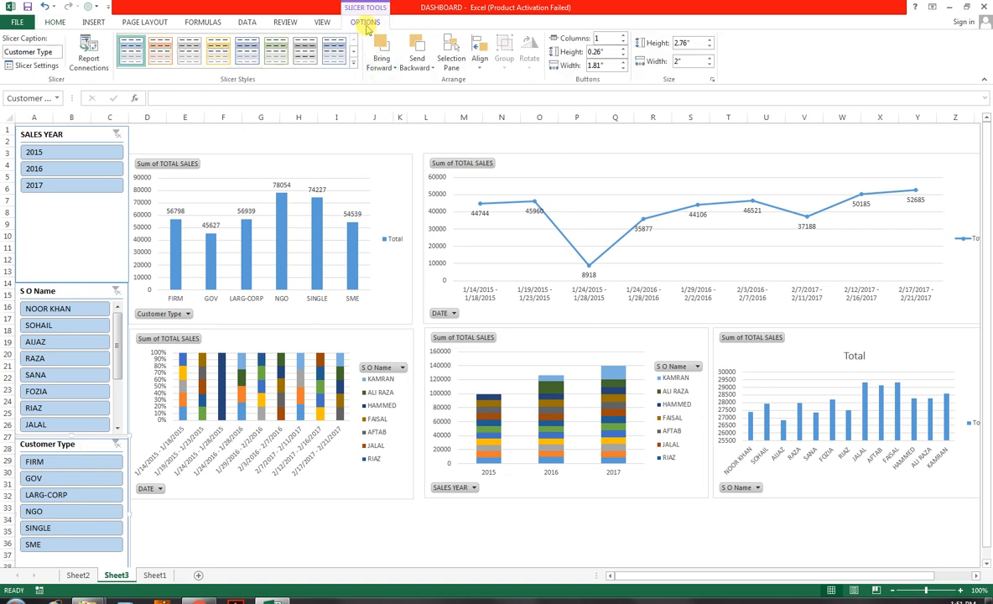
{"action": "left_click", "coordinate": [88, 52]}
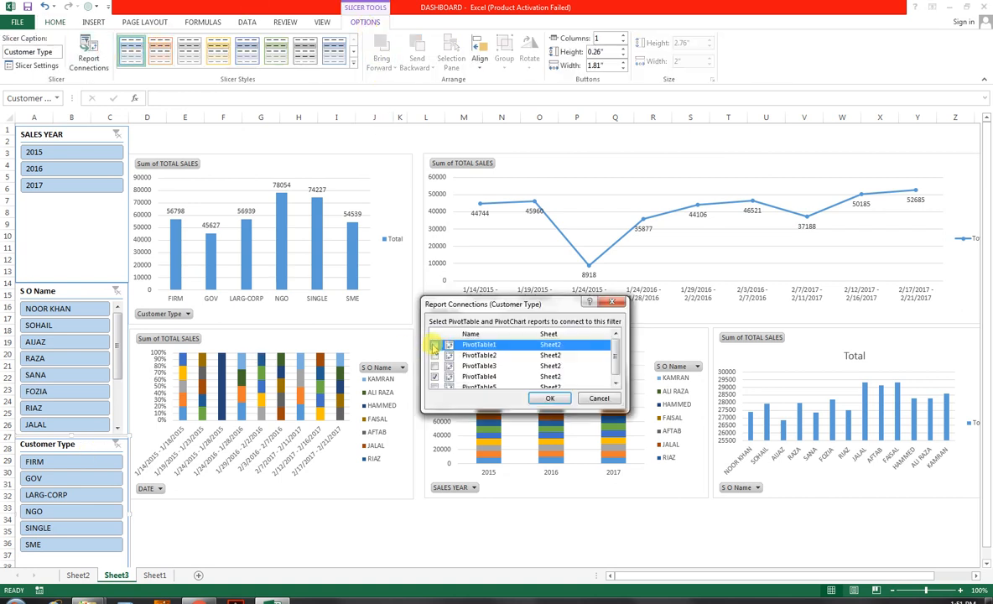
{"action": "left_click", "coordinate": [434, 355]}
{"action": "left_click", "coordinate": [434, 366]}
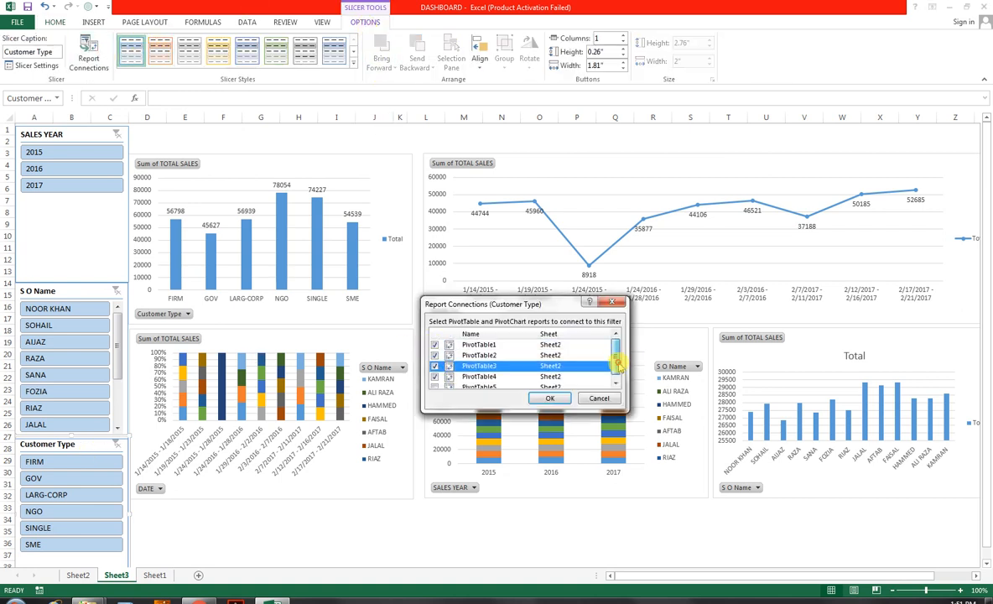
{"action": "left_click_drag", "start_coordinate": [618, 363], "coordinate": [618, 373]}
{"action": "left_click", "coordinate": [435, 382]}
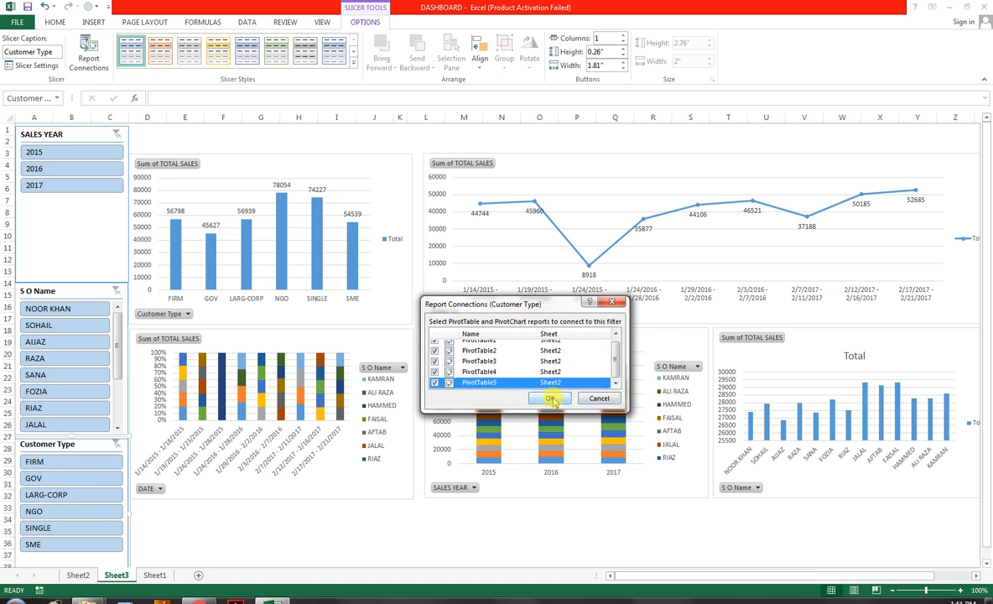
{"action": "left_click", "coordinate": [551, 399]}
{"action": "left_click", "coordinate": [261, 530]}
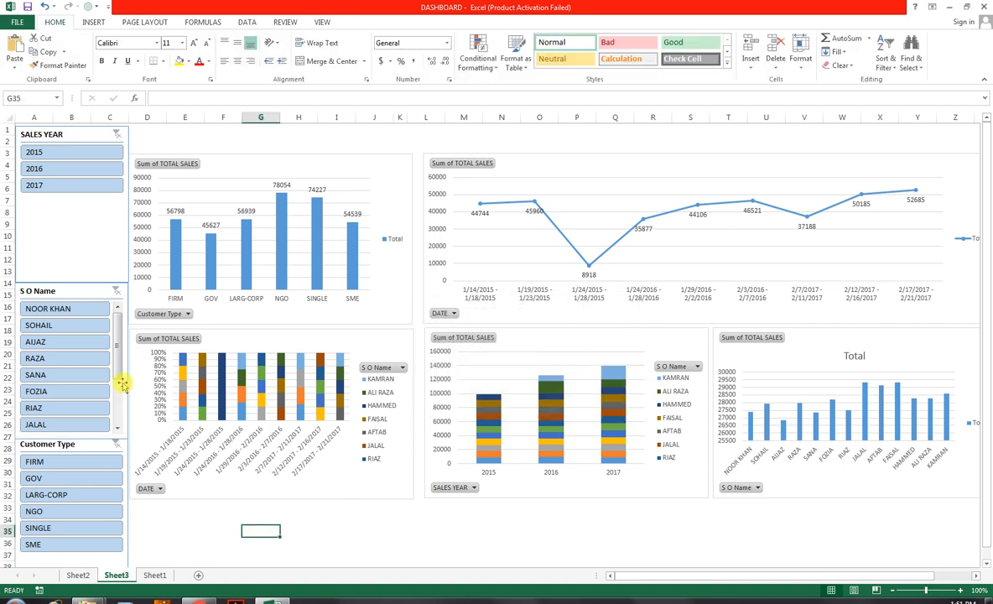
Test the S O Name slicer with its first name combined with SALES YEAR 2015, and clear the slicer filters
{"action": "left_click", "coordinate": [71, 310]}
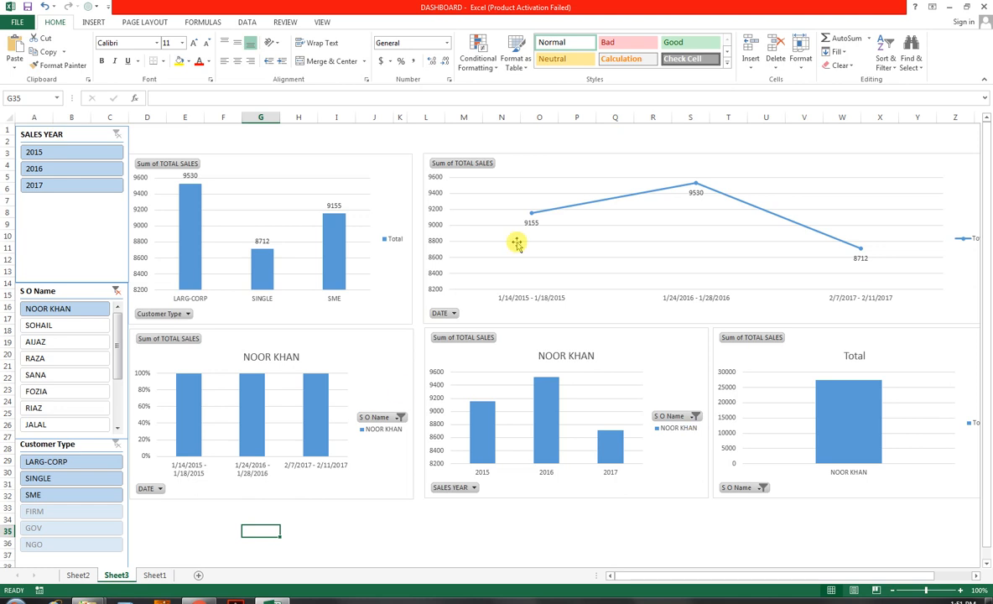
{"action": "left_click", "coordinate": [59, 154]}
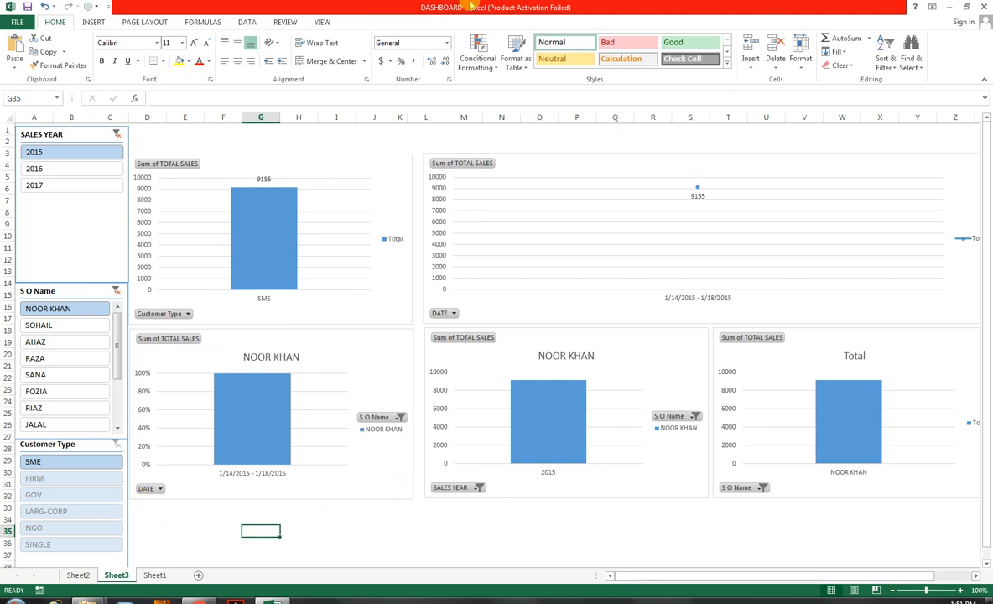
{"action": "left_click", "coordinate": [117, 134]}
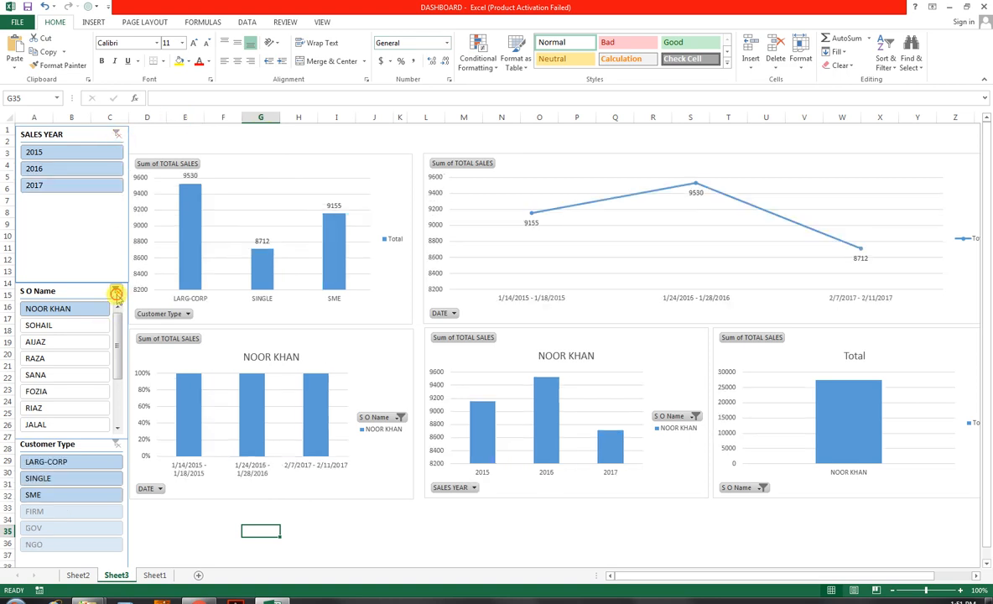
{"action": "left_click", "coordinate": [116, 292]}
{"action": "left_click", "coordinate": [113, 446]}
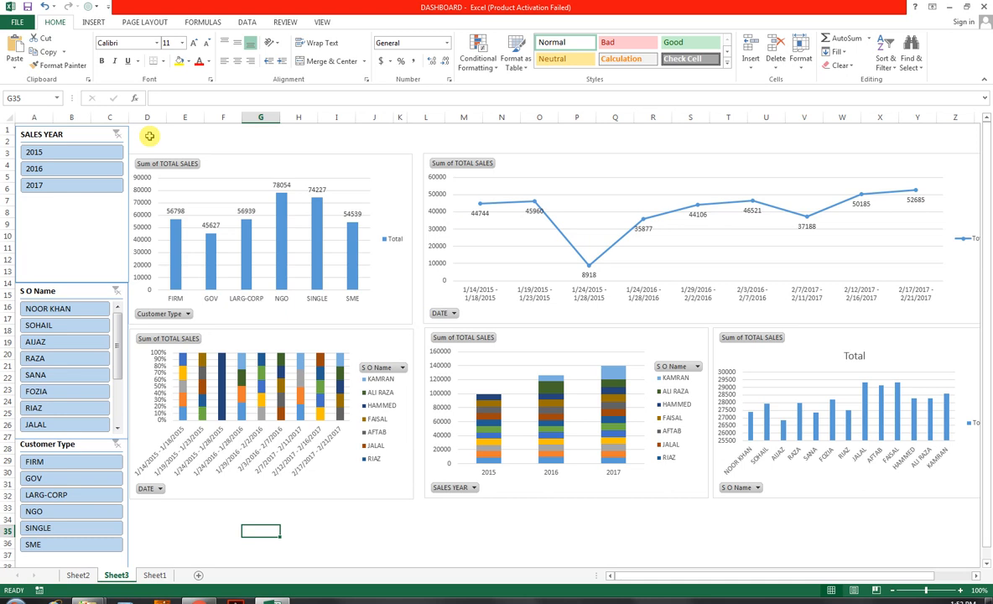
Move all five charts down to free rows 1 to 7 above them, and select the range D1:Z7
{"action": "left_click", "coordinate": [391, 321]}
{"action": "left_click", "coordinate": [404, 342], "text": "ctrl"}
{"action": "left_click", "coordinate": [520, 338], "text": "ctrl"}
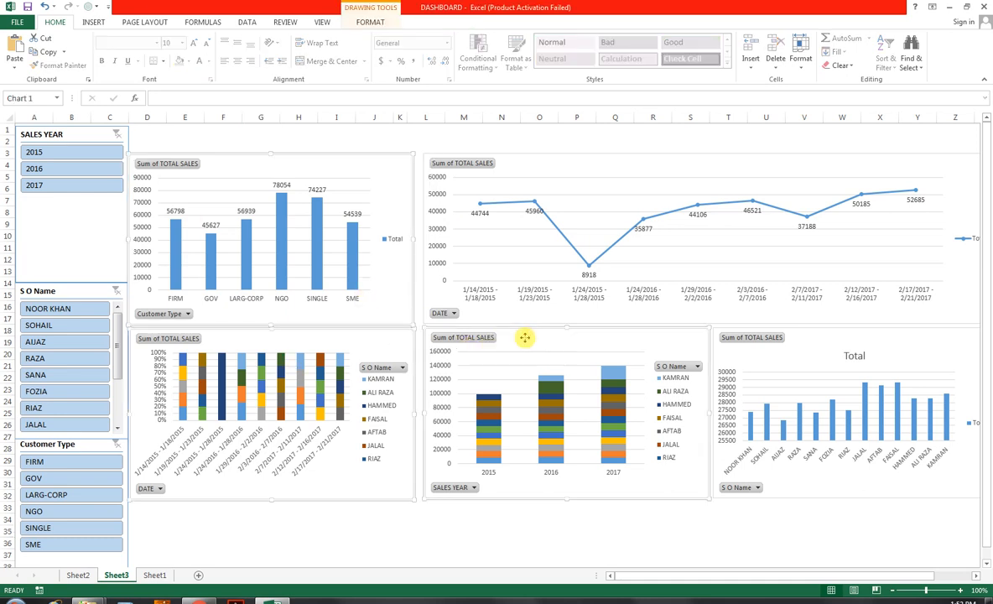
{"action": "left_click", "coordinate": [527, 320], "text": "ctrl"}
{"action": "left_click", "coordinate": [820, 334], "text": "ctrl"}
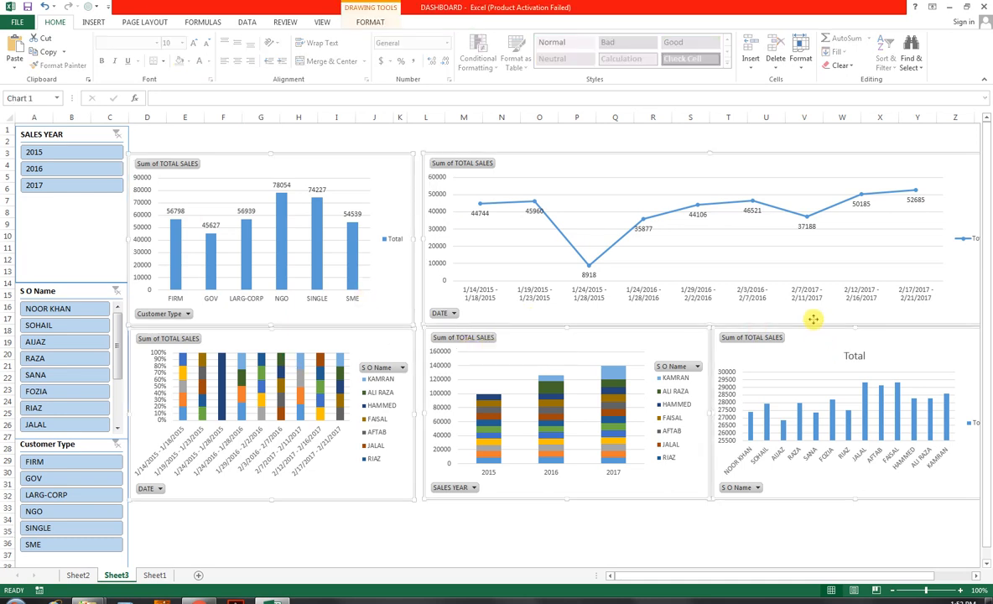
{"action": "left_click", "coordinate": [812, 319], "text": "ctrl"}
{"action": "left_click_drag", "start_coordinate": [803, 335], "coordinate": [803, 382]}
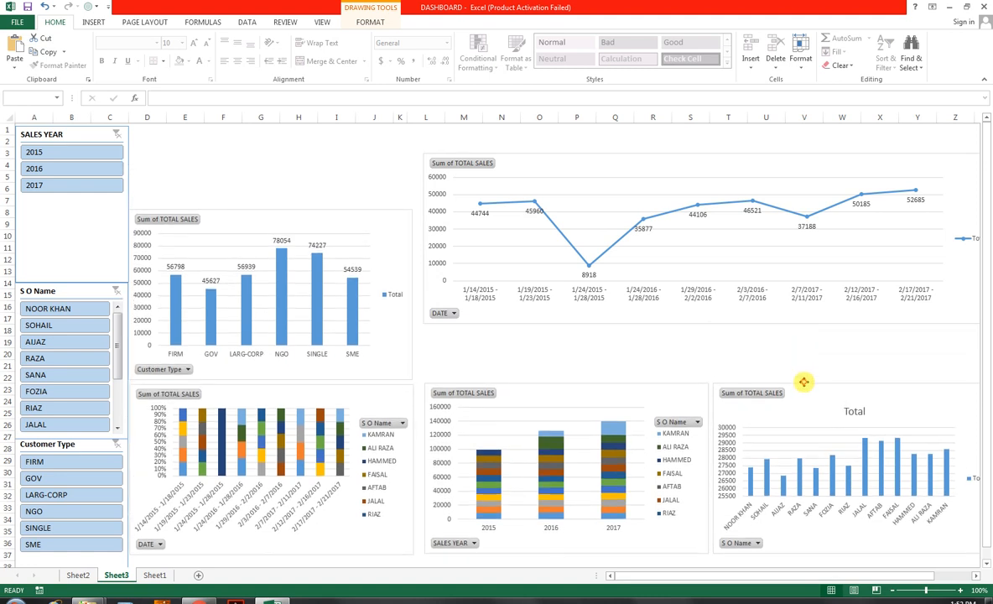
{"action": "left_click", "coordinate": [715, 323]}
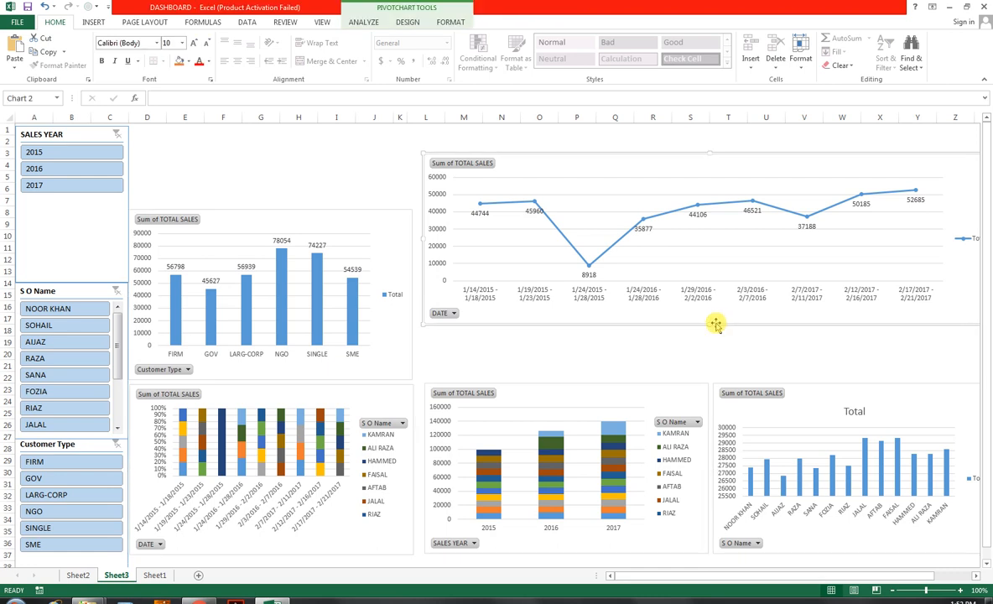
{"action": "left_click_drag", "start_coordinate": [724, 324], "coordinate": [719, 378]}
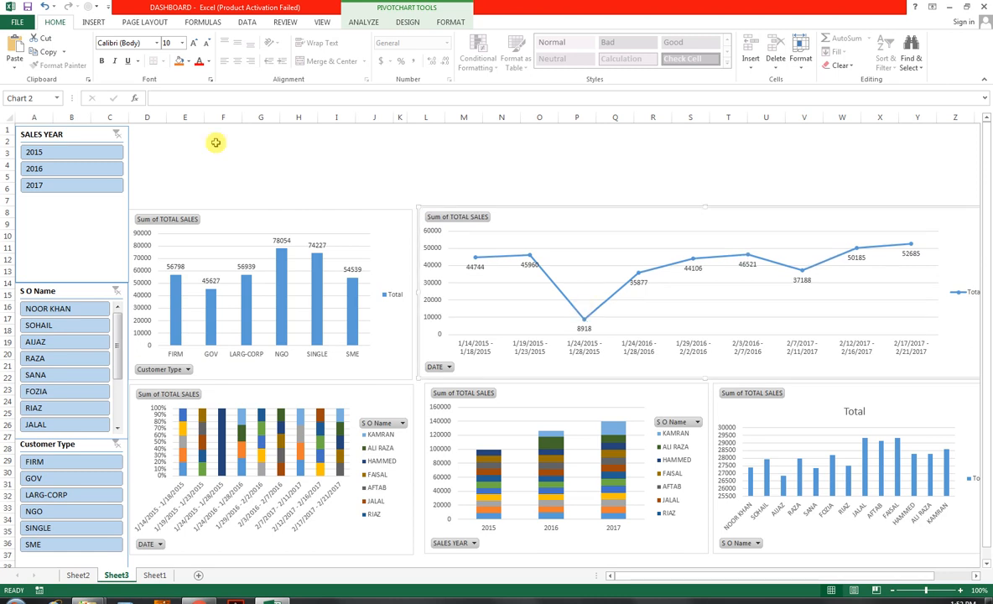
{"action": "left_click_drag", "start_coordinate": [139, 132], "coordinate": [944, 202]}
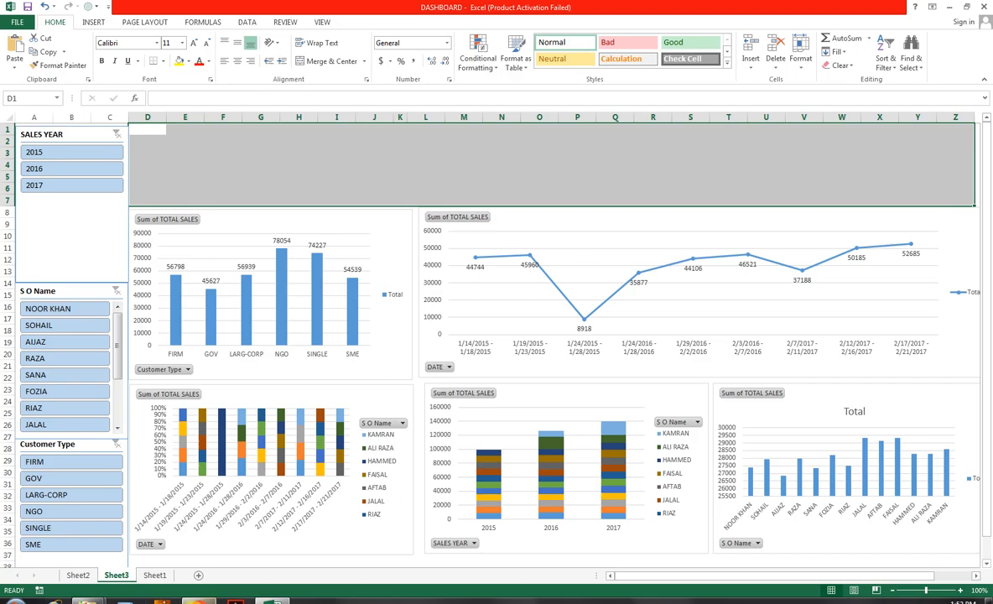
Switch to the Chrome window showing the YouTube channel's videos page
{"action": "left_click", "coordinate": [198, 600]}
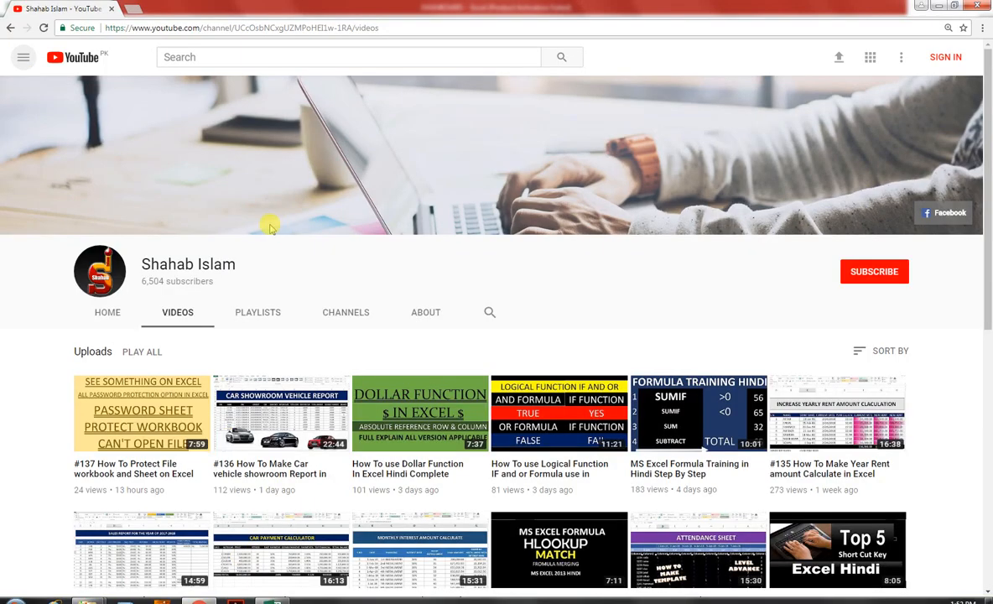